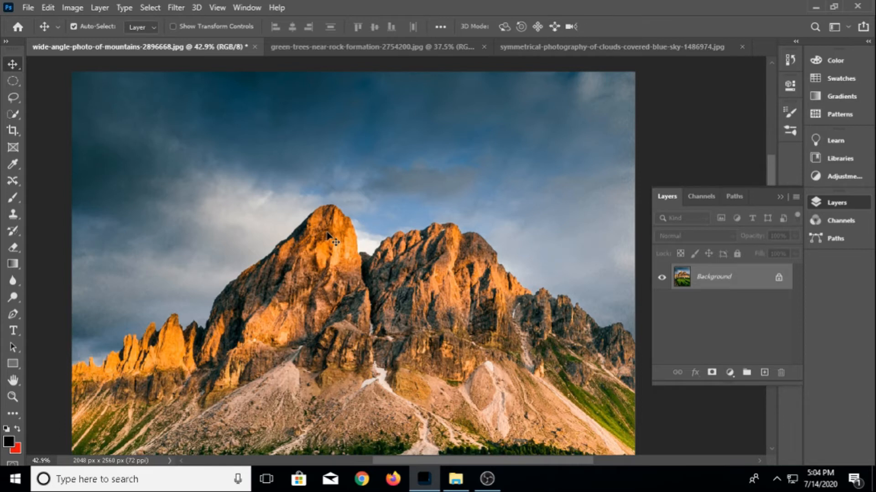
Activate the standard Eraser tool from the group of eraser tools
key("e")
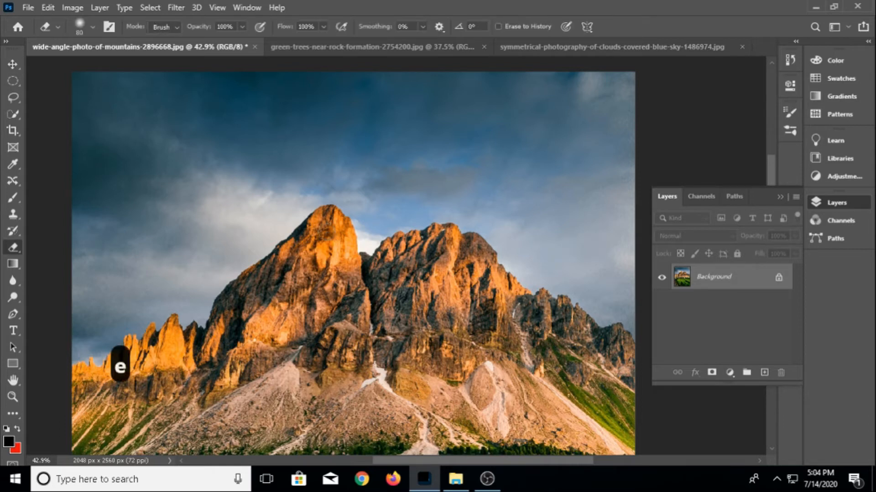
right_click(13, 250)
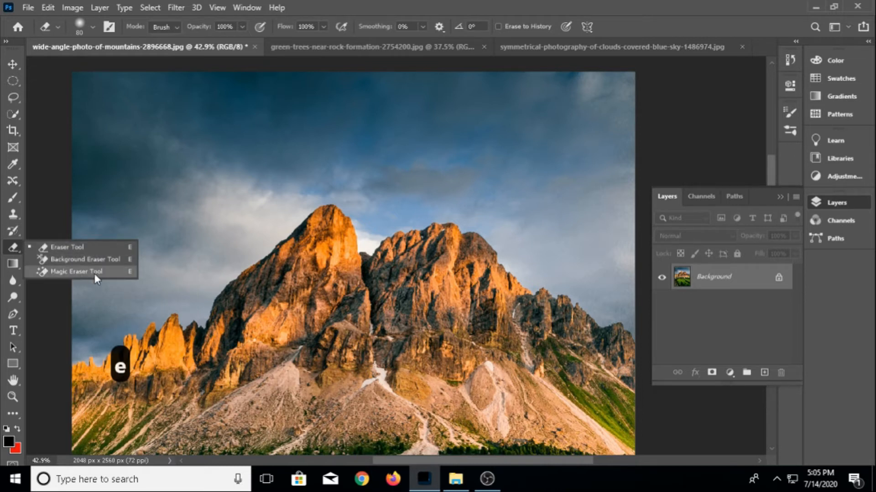
left_click(87, 250)
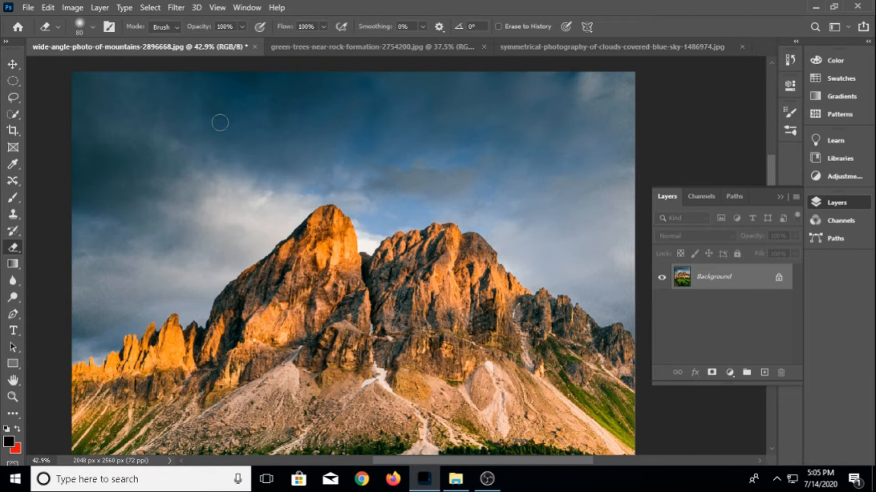
Try larger and smaller eraser brush sizes, finishing at 80 px
key("bracketright")
key("bracketright")
key("bracketright")
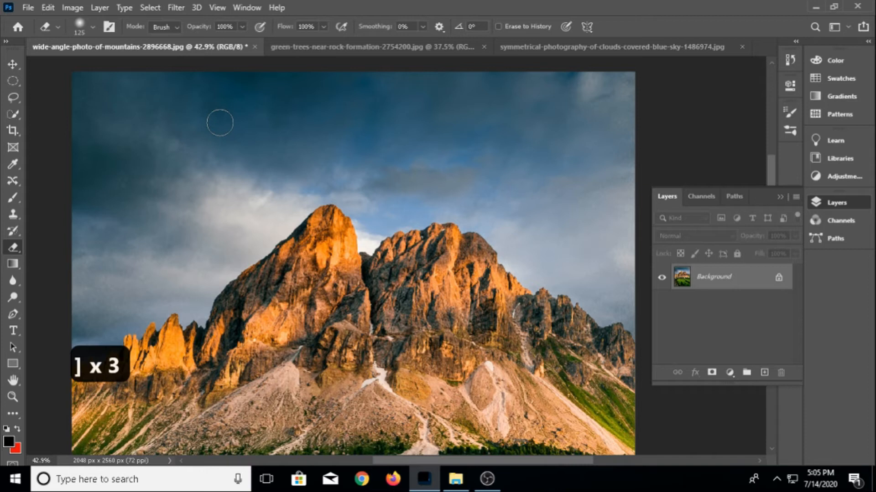
key("bracketright")
key("bracketright")
key("bracketright")
key("bracketleft")
key("bracketleft")
key("bracketleft")
key("bracketleft")
key("bracketleft")
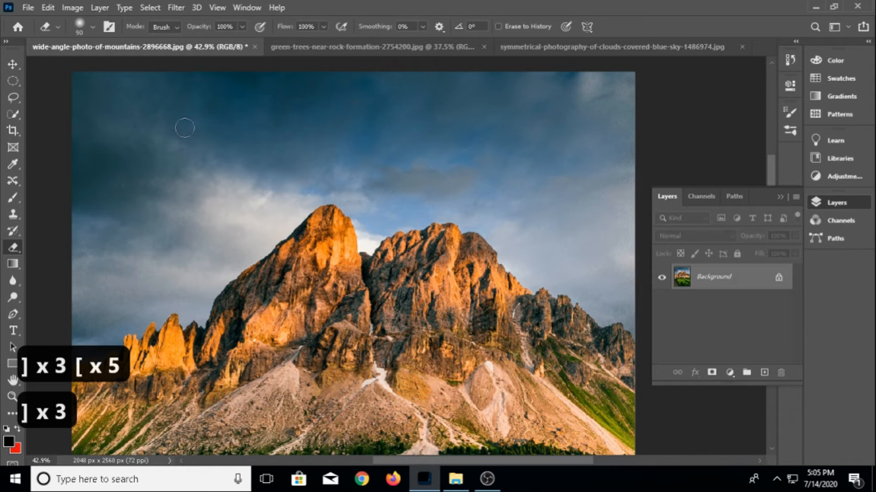
key("bracketleft")
key("bracketleft")
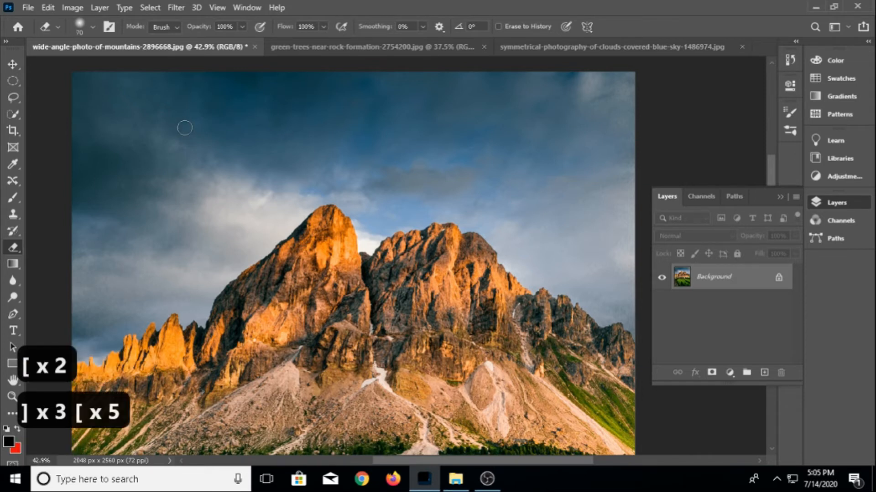
key("bracketright")
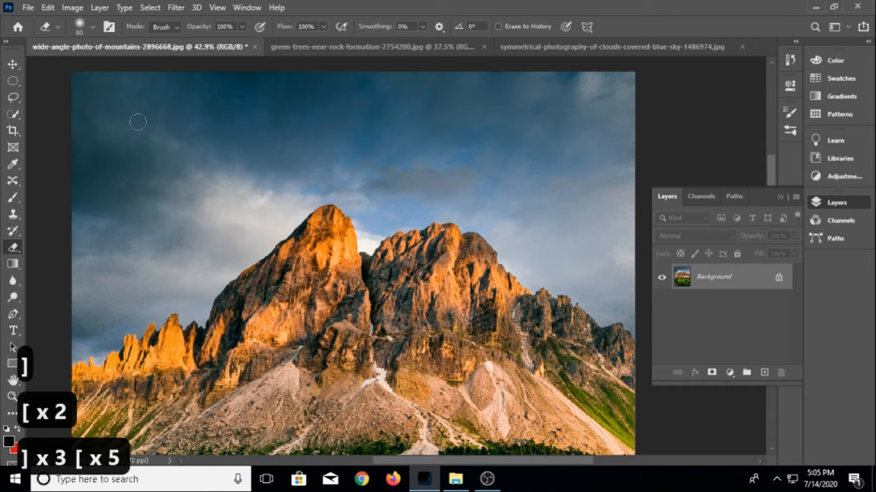
Erase a horizontal stroke in red across the top of the sky, reset the default colors, and erase a white stroke just below it
left_click_drag(87, 85, 478, 82)
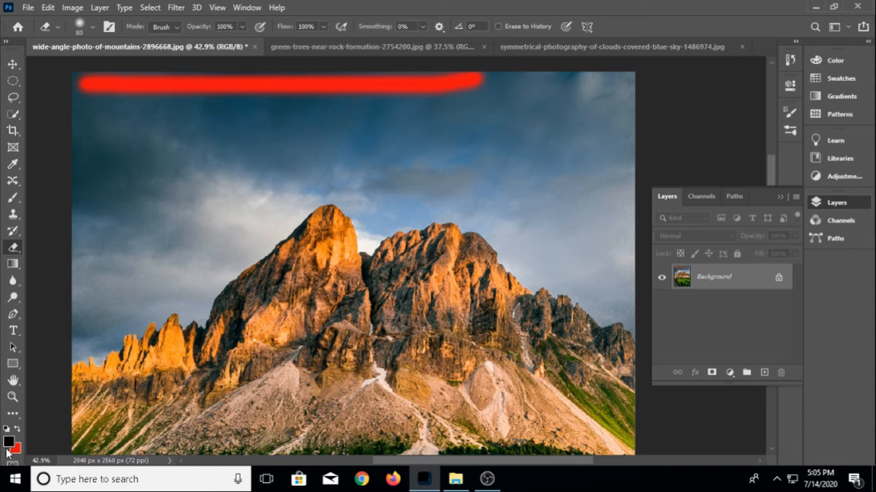
left_click(7, 429)
left_click_drag(92, 103, 499, 99)
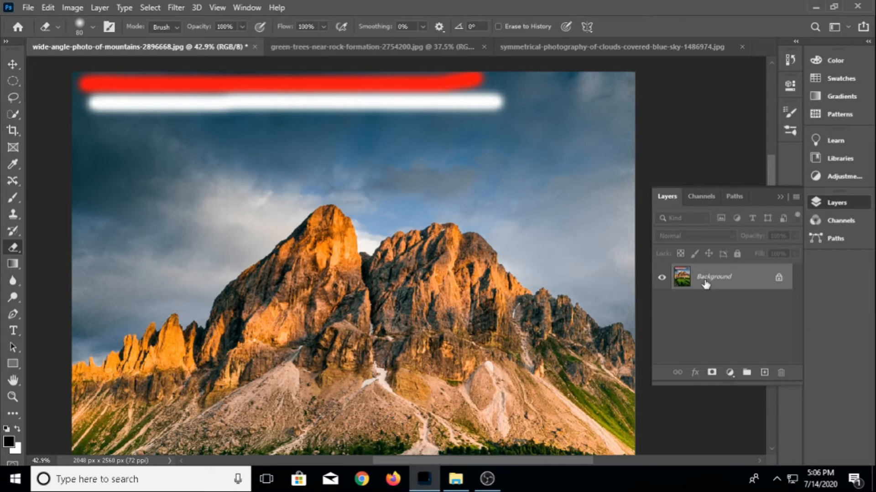
Convert the Background into a regular layer named Layer 0 and erase a horizontal stroke across the sky below the white stroke
double_click(724, 279)
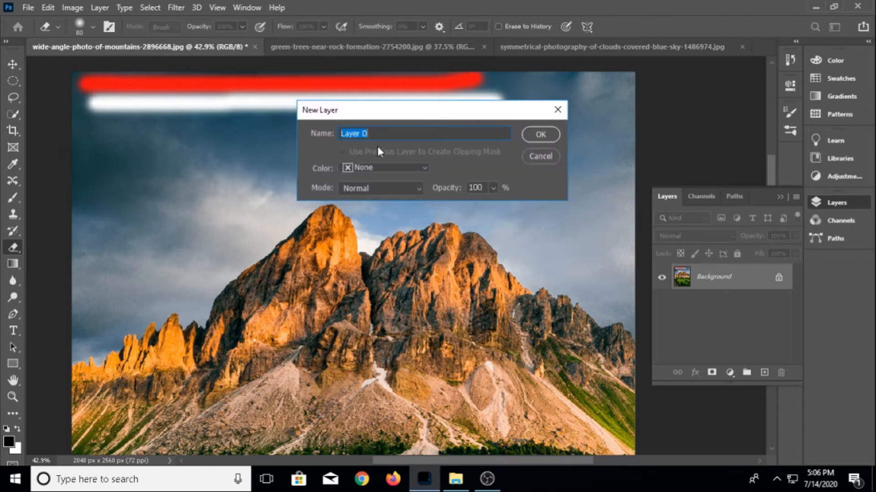
left_click(541, 135)
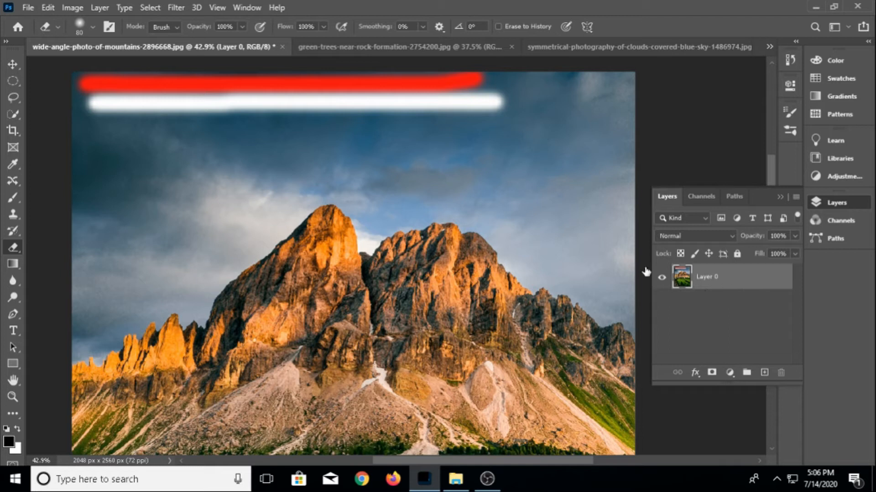
left_click(96, 131)
left_click_drag(96, 131, 504, 132)
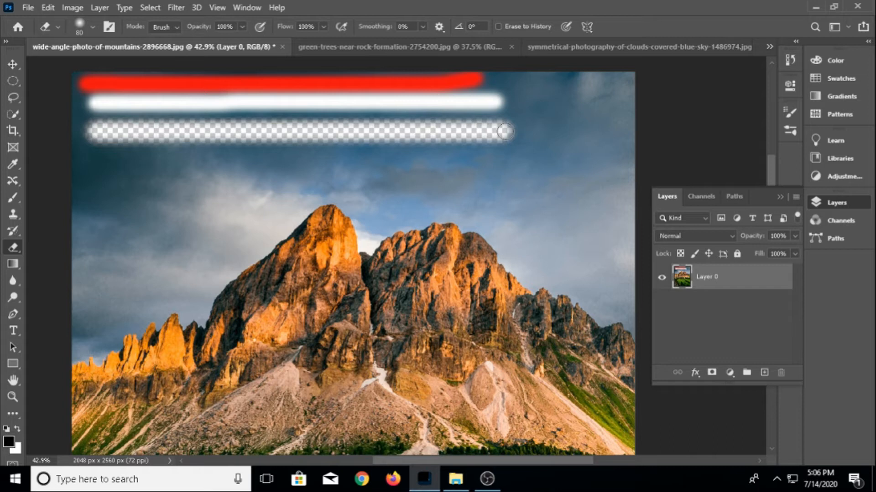
Undo the transparent eraser stroke and the conversion of the Background layer
key("ctrl+z")
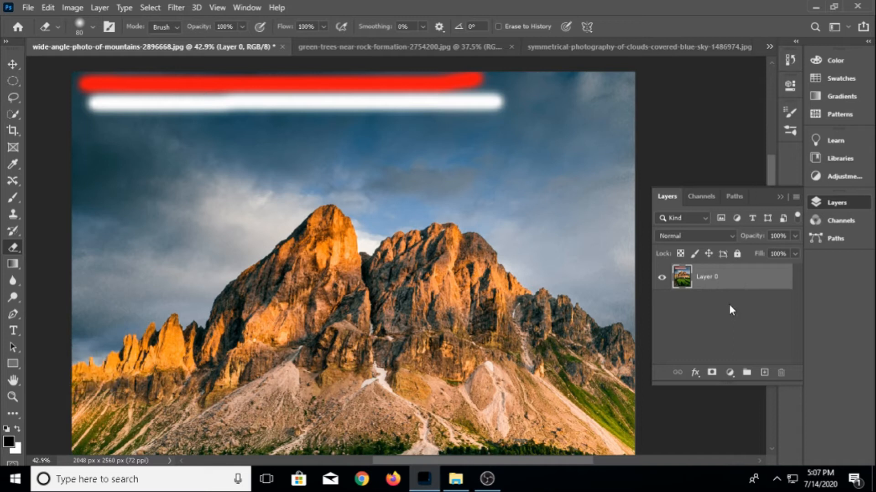
key("ctrl+z")
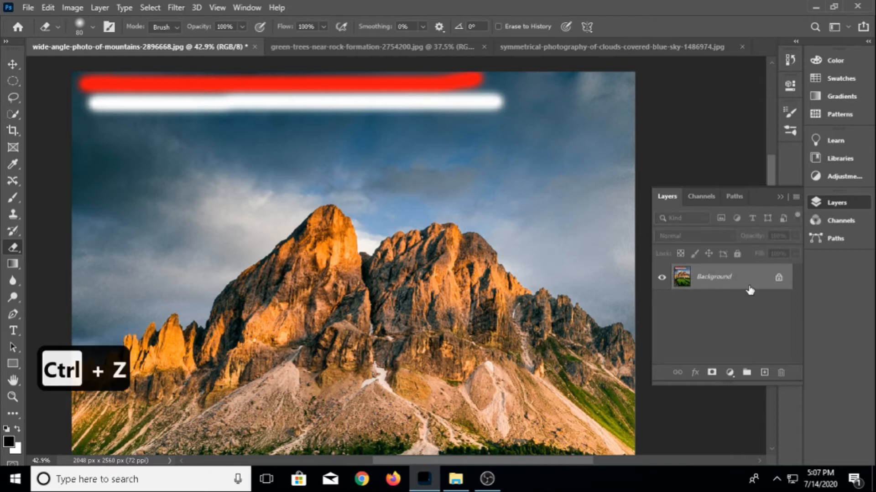
Use the Background Eraser tool at 125 px to erase a horizontal stroke across the sky below the white stroke
right_click(13, 249)
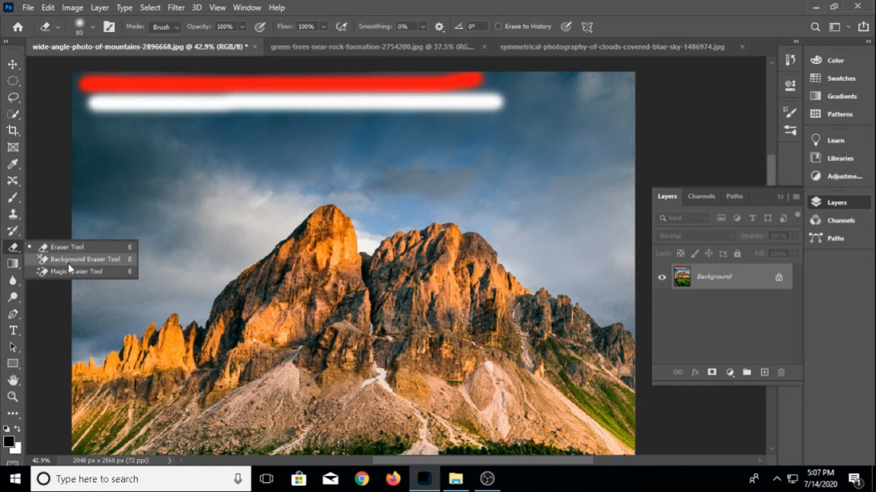
left_click(82, 260)
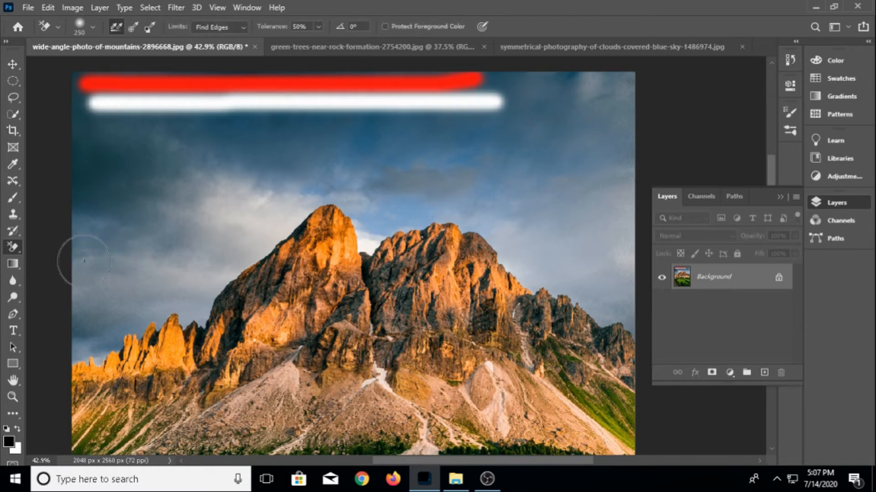
key("bracketleft")
key("bracketleft")
key("bracketleft")
key("bracketleft")
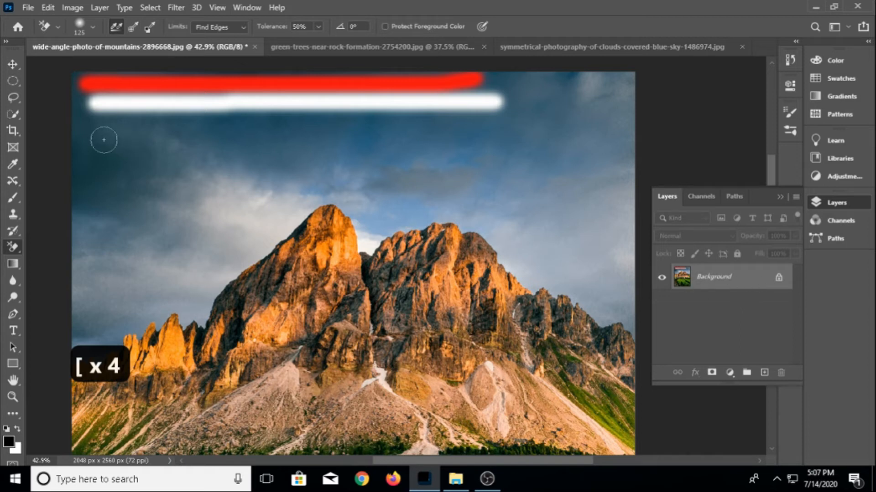
left_click_drag(102, 138, 374, 137)
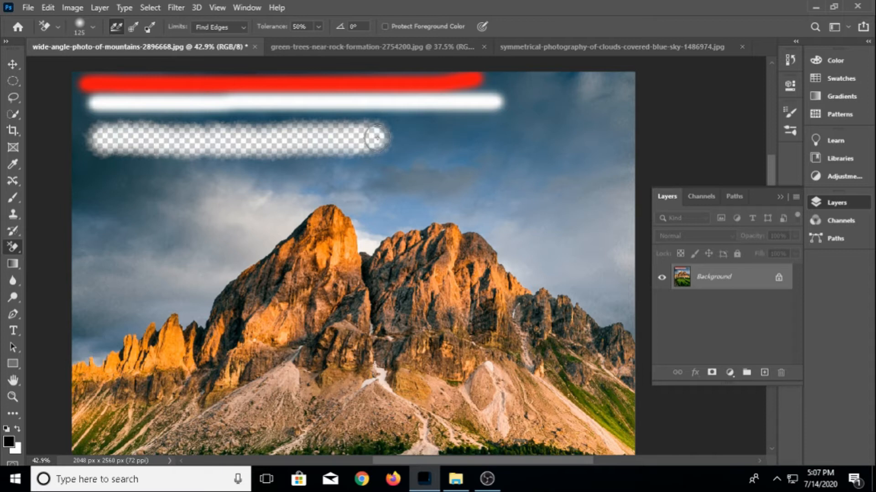
left_click_drag(376, 137, 438, 137)
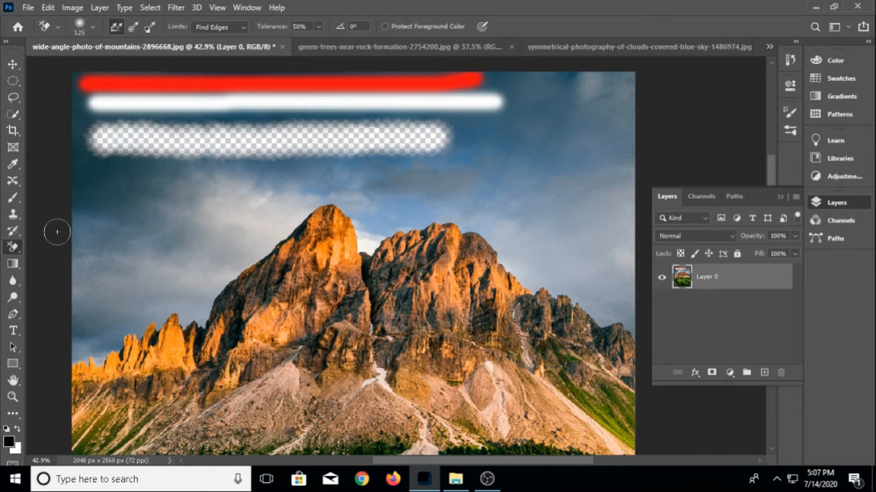
Switch back to the standard Eraser tool and undo the background eraser stroke
right_click(12, 248)
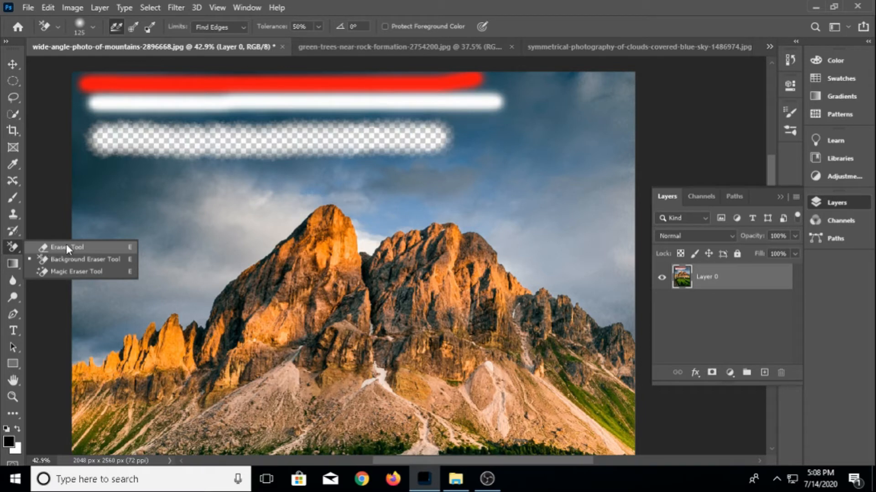
left_click(78, 247)
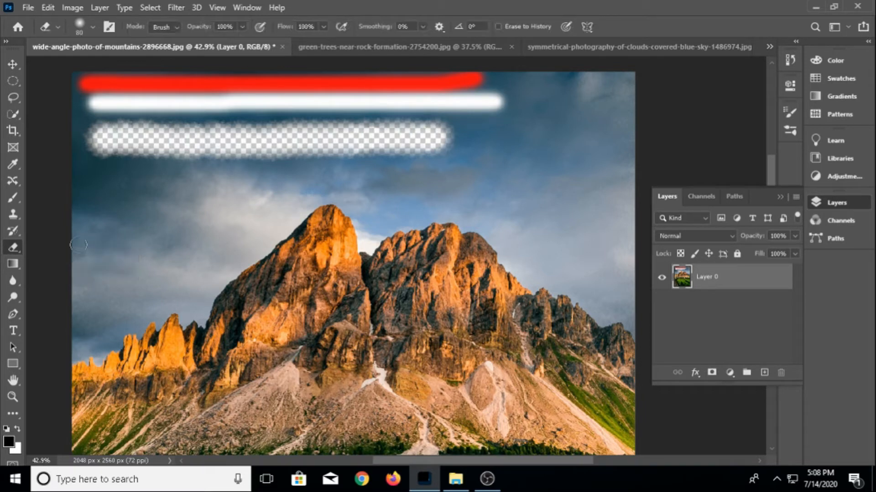
key("ctrl+z")
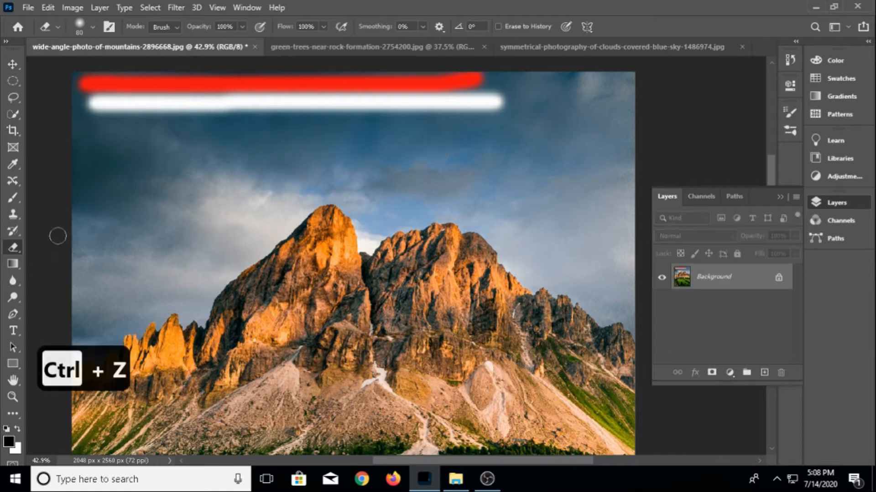
Keep the standard Eraser tool selected and convert the locked Background into a regular layer named Layer 0
right_click(14, 248)
left_click(68, 248)
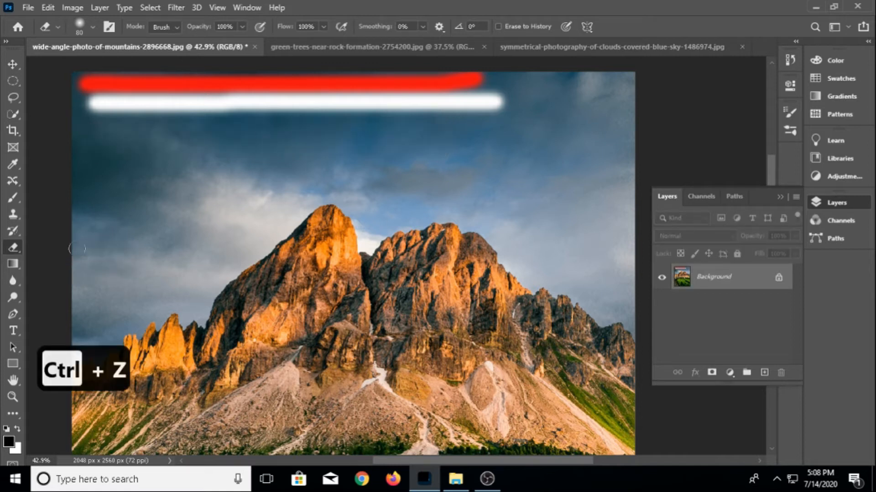
double_click(708, 279)
left_click(539, 133)
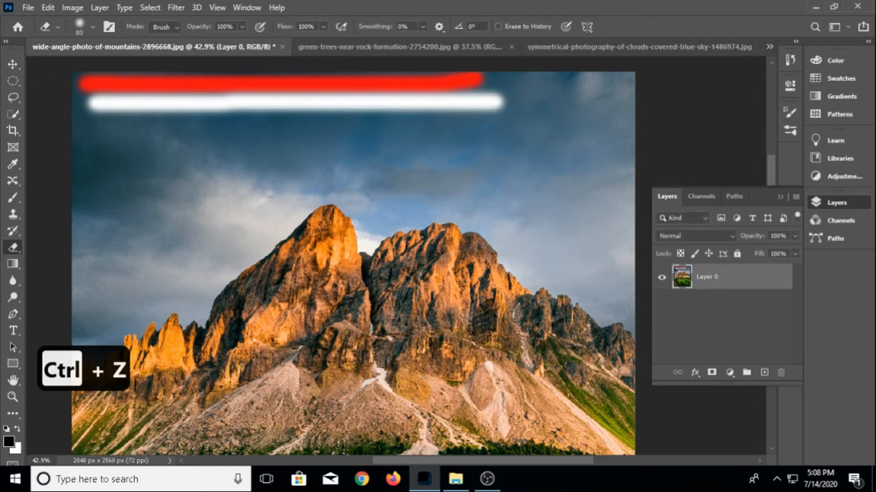
Examine the eraser's brush size and hardness settings, its available modes, and its smoothing options
left_click(93, 27)
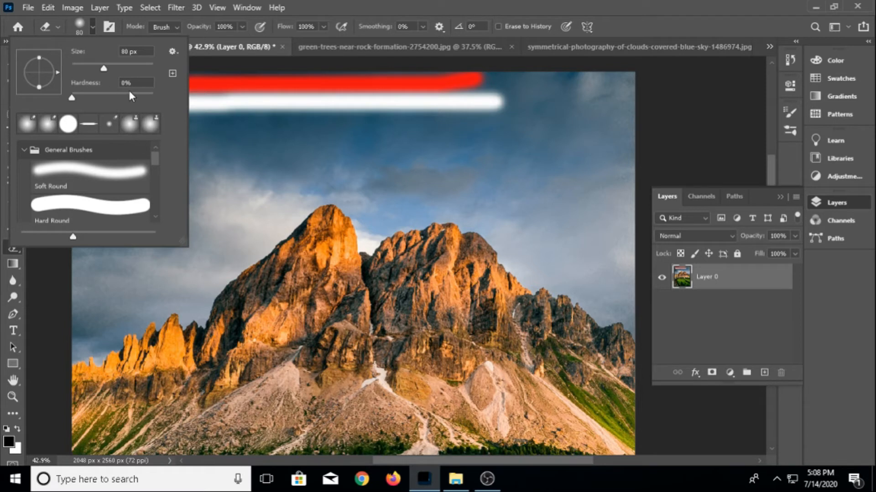
left_click(346, 5)
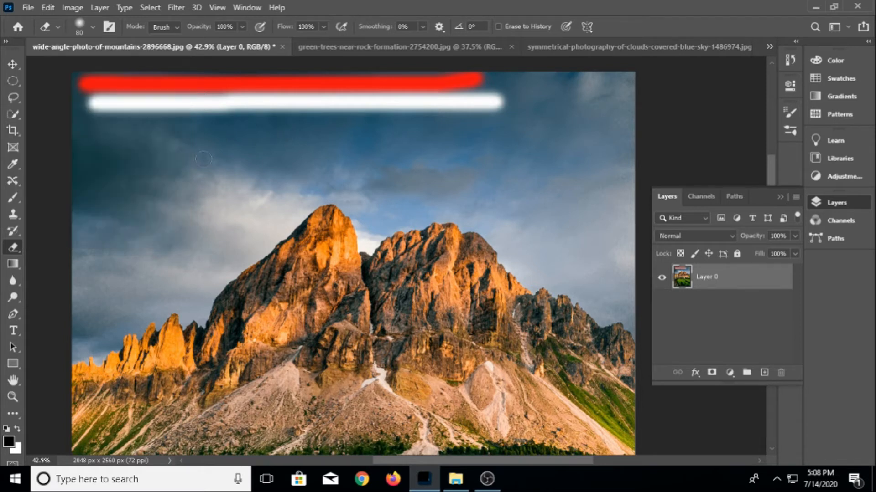
right_click(314, 150)
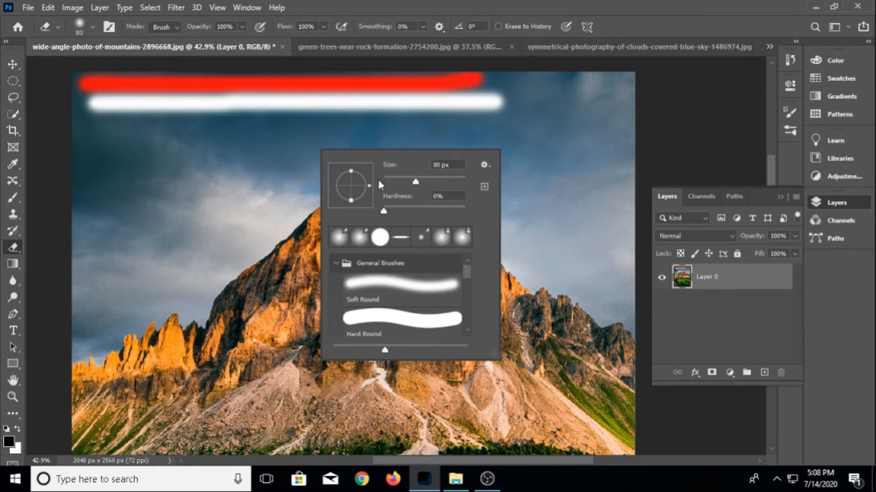
left_click(388, 2)
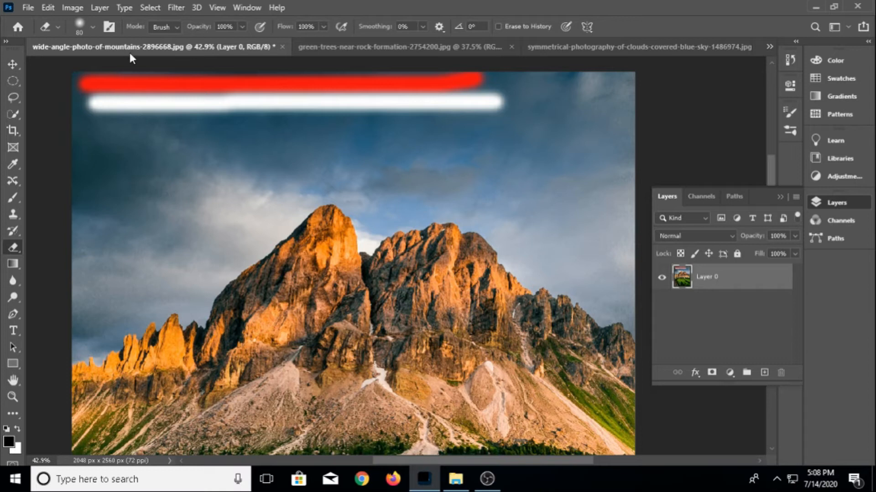
left_click(176, 27)
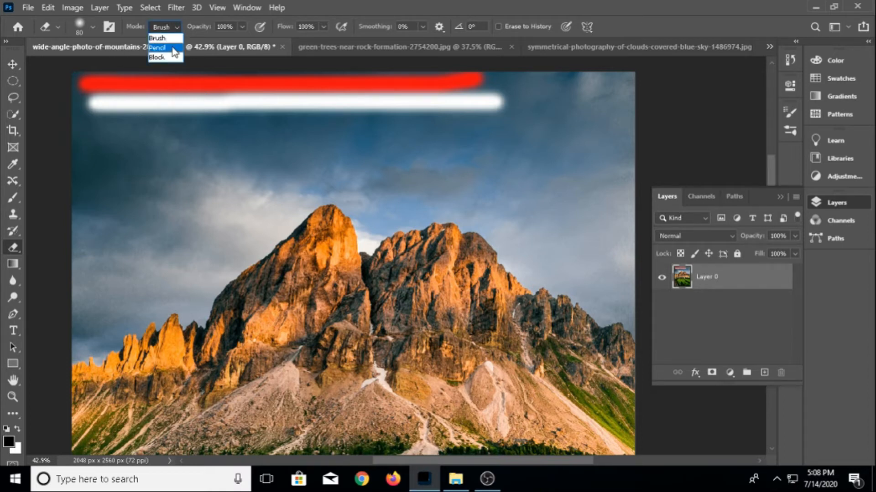
left_click(346, 2)
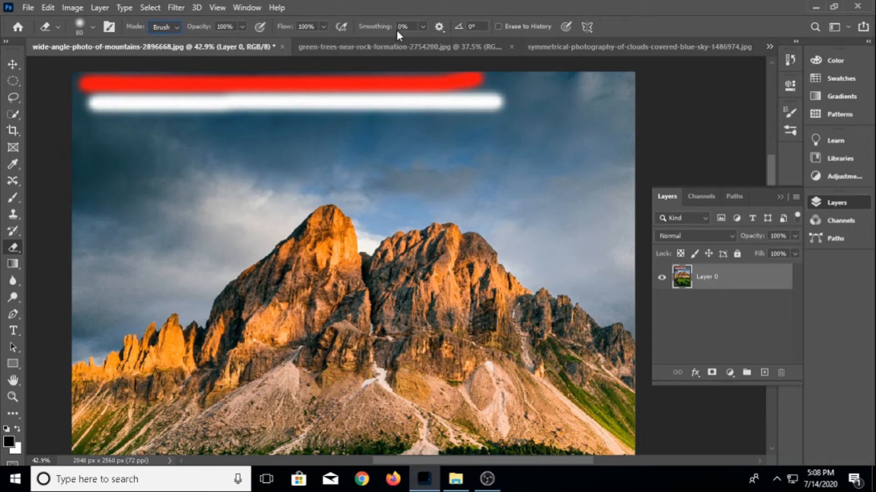
left_click(439, 26)
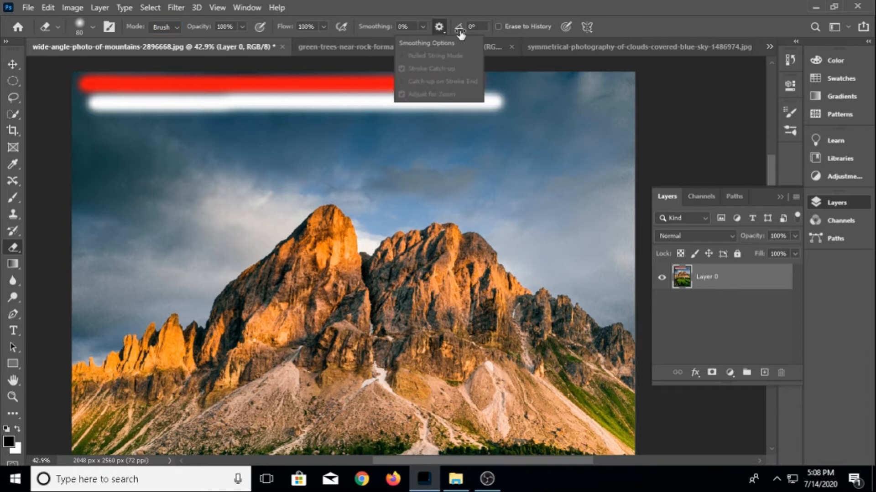
left_click(464, 4)
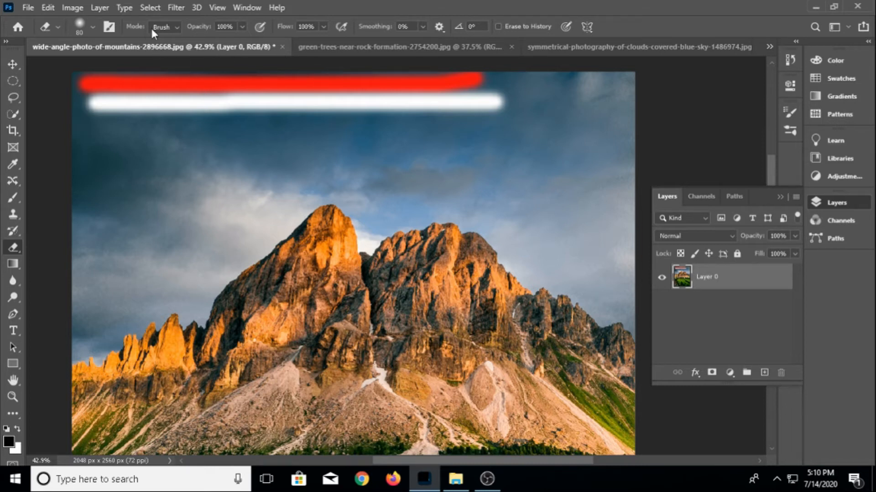
Erase a horizontal stroke in Brush mode across the sky below the white stroke on Layer 0
left_click(172, 26)
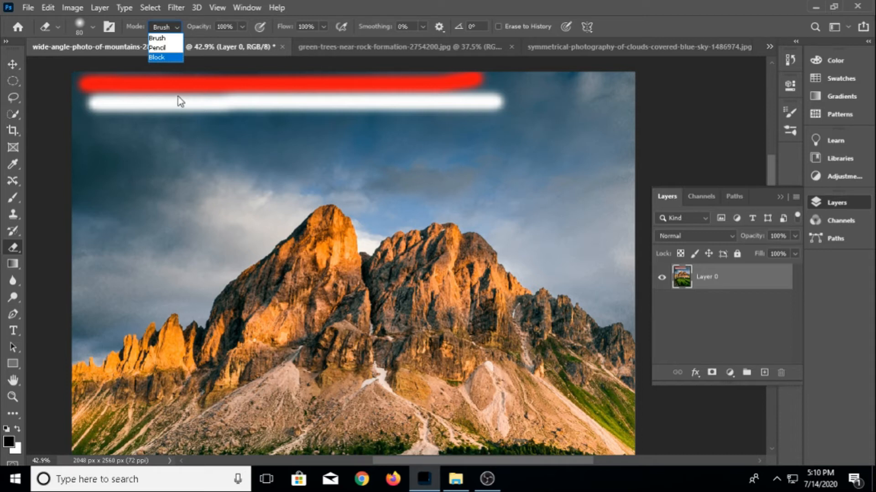
left_click(163, 38)
left_click_drag(99, 131, 500, 128)
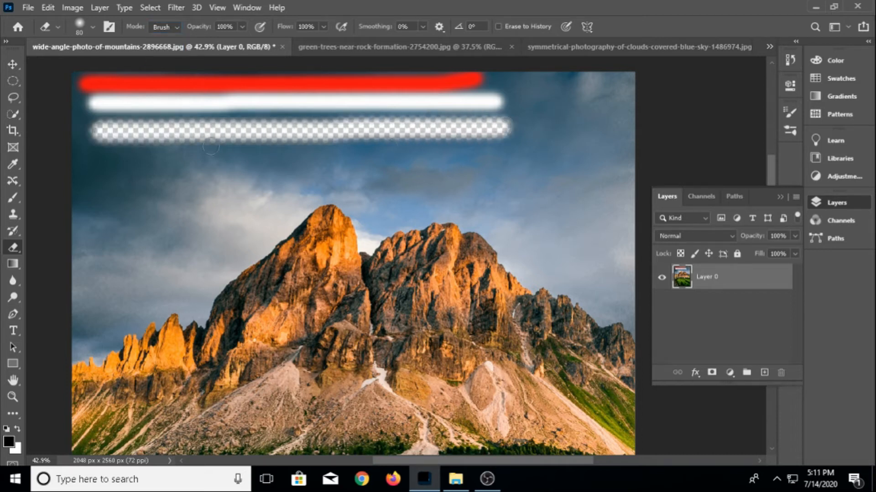
Erase a horizontal stroke in Pencil mode across the sky below the Brush-mode erased stroke
left_click(177, 28)
left_click(167, 46)
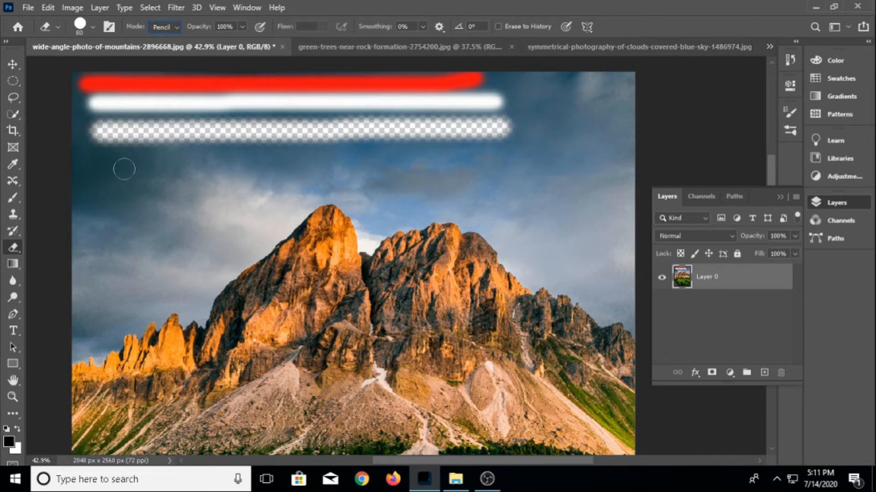
left_click_drag(102, 166, 507, 162)
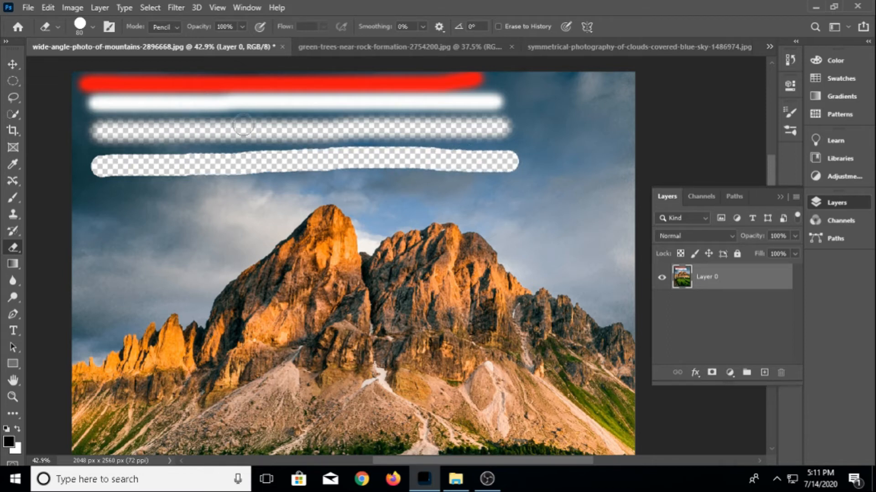
Erase several single spots and freehand strokes in Block mode in the sky above the small peaks beside the main mountain
left_click(175, 29)
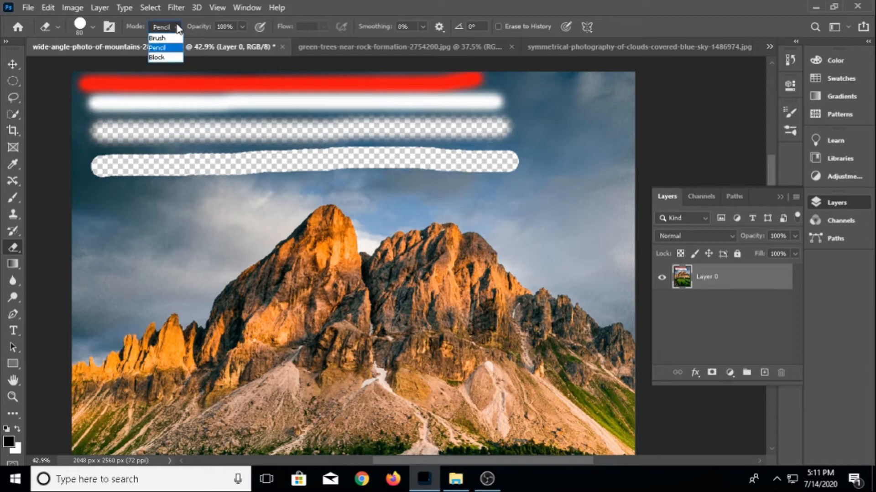
left_click(163, 56)
left_click(115, 207)
left_click(165, 205)
left_click(132, 234)
left_click(86, 208)
left_click(138, 194)
mouse_move(82, 257)
left_mouse_down()
mouse_move(103, 237)
mouse_move(149, 221)
mouse_move(164, 238)
mouse_move(156, 271)
mouse_move(191, 252)
mouse_move(217, 221)
mouse_move(250, 207)
mouse_move(258, 218)
mouse_move(217, 244)
mouse_move(156, 209)
mouse_move(110, 206)
left_mouse_up()
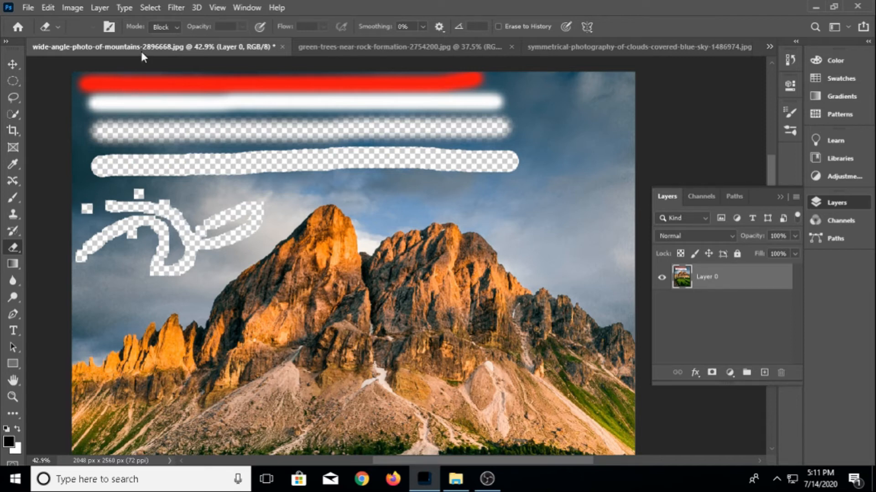
Undo the Block, Pencil and Brush mode eraser marks, keeping the red and white strokes
key("ctrl+z")
key("ctrl+z")
key("ctrl+z")
key("ctrl+z")
key("ctrl+z")
key("ctrl+z")
key("ctrl+z")
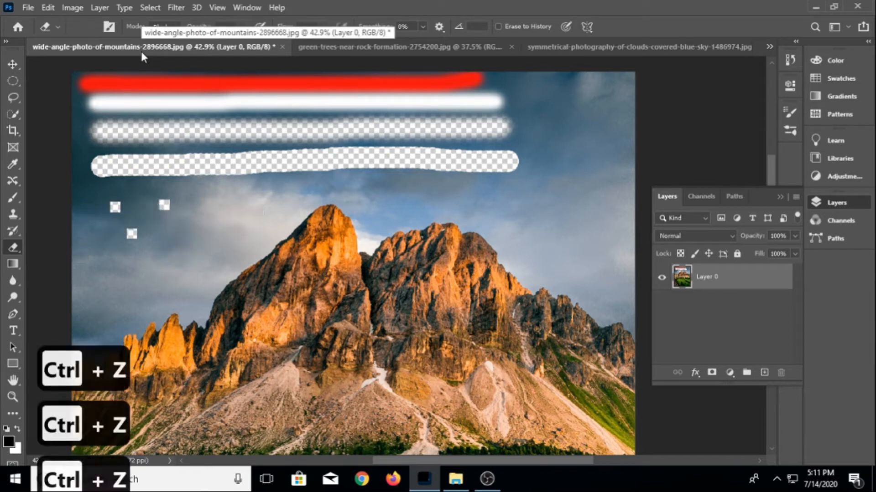
key("ctrl+z")
Set the eraser mode to Brush and erase looping freehand strokes across the sky above the peaks
left_click(178, 27)
left_click(168, 36)
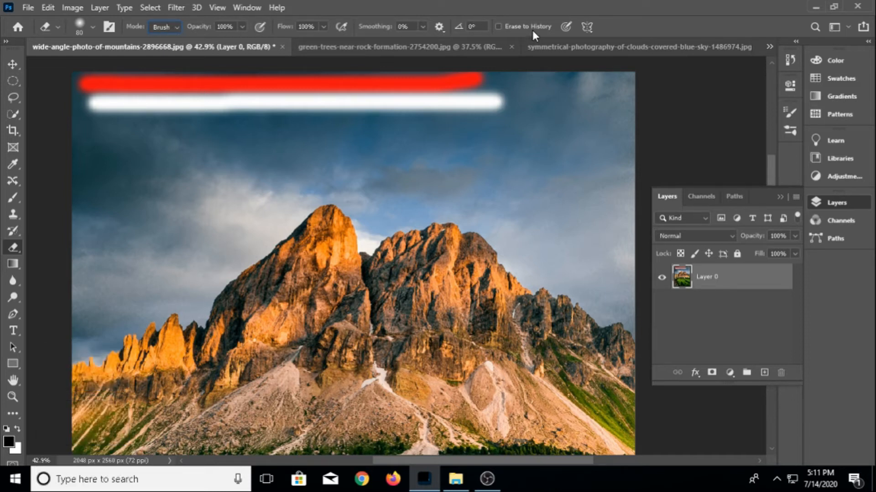
left_click_drag(110, 156, 337, 156)
mouse_move(424, 159)
left_mouse_down()
mouse_move(418, 130)
mouse_move(191, 171)
mouse_move(203, 157)
mouse_move(336, 189)
mouse_move(352, 158)
mouse_move(573, 145)
mouse_move(557, 132)
mouse_move(483, 164)
left_mouse_up()
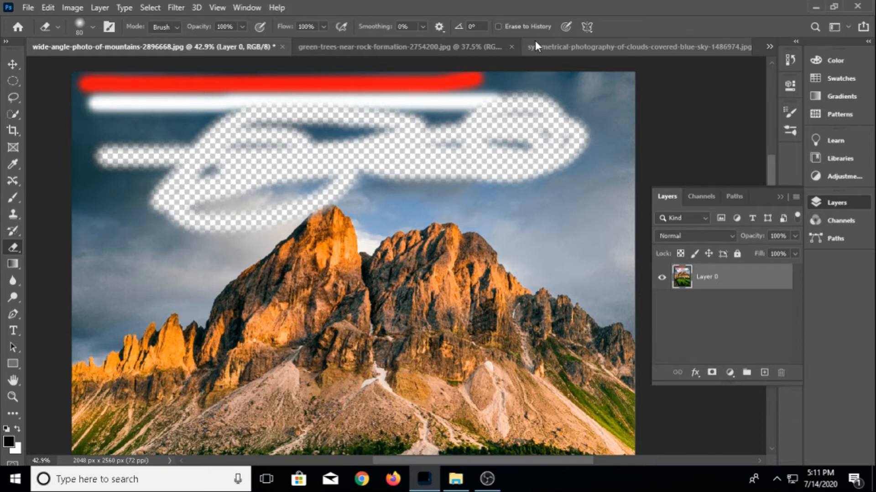
Enable Erase to History, enlarge the brush to 250 and restore the original photo over the erased, red and white areas
left_click(498, 27)
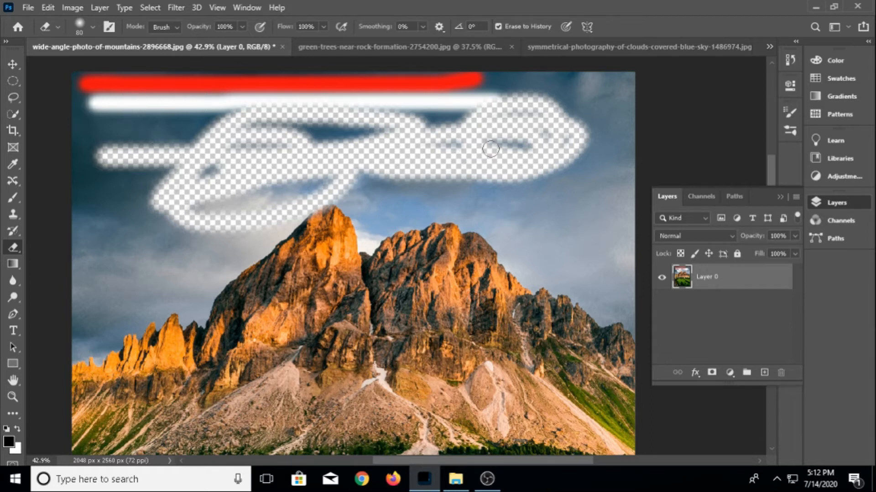
mouse_move(490, 148)
left_mouse_down()
mouse_move(535, 166)
mouse_move(304, 157)
mouse_move(216, 196)
mouse_move(385, 181)
mouse_move(328, 165)
mouse_move(265, 199)
mouse_move(310, 212)
mouse_move(375, 202)
mouse_move(188, 208)
mouse_move(451, 178)
mouse_move(111, 216)
mouse_move(605, 176)
mouse_move(383, 145)
mouse_move(145, 142)
mouse_move(425, 137)
mouse_move(598, 150)
mouse_move(483, 99)
mouse_move(188, 135)
mouse_move(382, 97)
mouse_move(104, 86)
mouse_move(118, 135)
mouse_move(102, 165)
mouse_move(294, 186)
mouse_move(289, 210)
mouse_move(342, 145)
mouse_move(590, 147)
mouse_move(437, 161)
mouse_move(575, 171)
mouse_move(560, 105)
mouse_move(395, 91)
mouse_move(454, 84)
left_mouse_up()
key("bracketright")
key("bracketright")
key("bracketright")
key("bracketright")
key("bracketright")
key("bracketright")
key("bracketright")
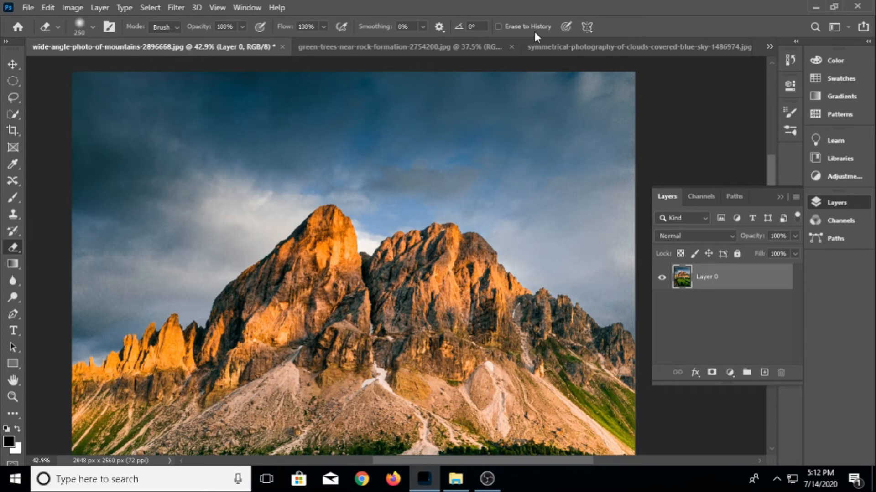
Switch to the Background Eraser tool and enlarge its brush to 300
right_click(14, 247)
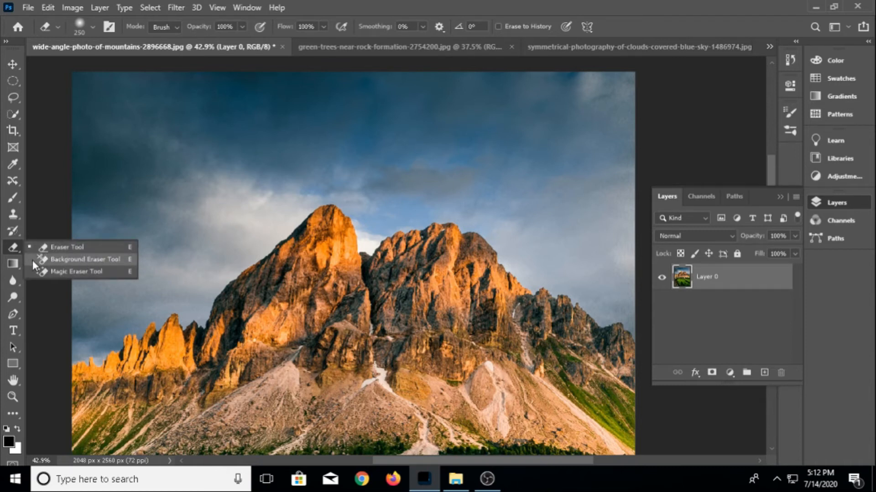
left_click(91, 259)
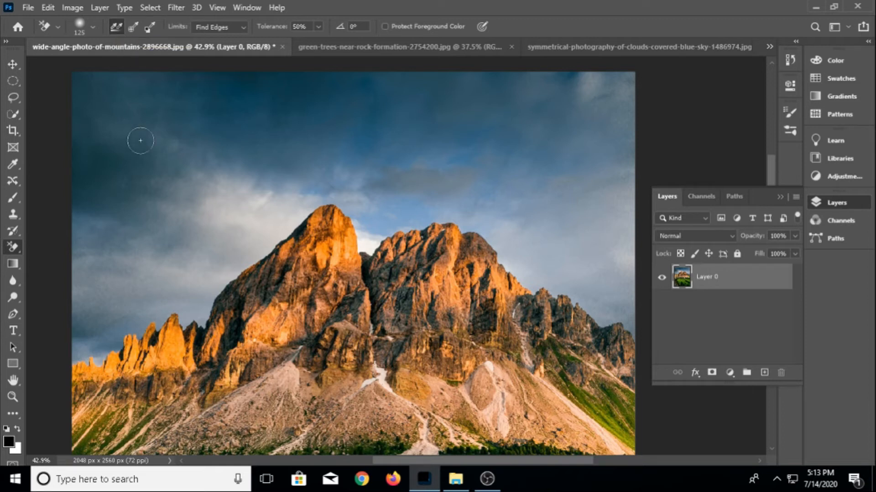
key("bracketright")
key("bracketright")
key("bracketright")
key("bracketright")
key("bracketright")
Try erasing the sky along the first peak's ridge with continuous sampling, and undo the result
mouse_move(81, 348)
left_mouse_down()
mouse_move(222, 284)
mouse_move(305, 200)
mouse_move(332, 192)
mouse_move(352, 205)
mouse_move(359, 225)
mouse_move(354, 208)
mouse_move(327, 199)
mouse_move(278, 223)
mouse_move(246, 273)
mouse_move(259, 288)
mouse_move(353, 295)
mouse_move(361, 255)
mouse_move(296, 263)
left_mouse_up()
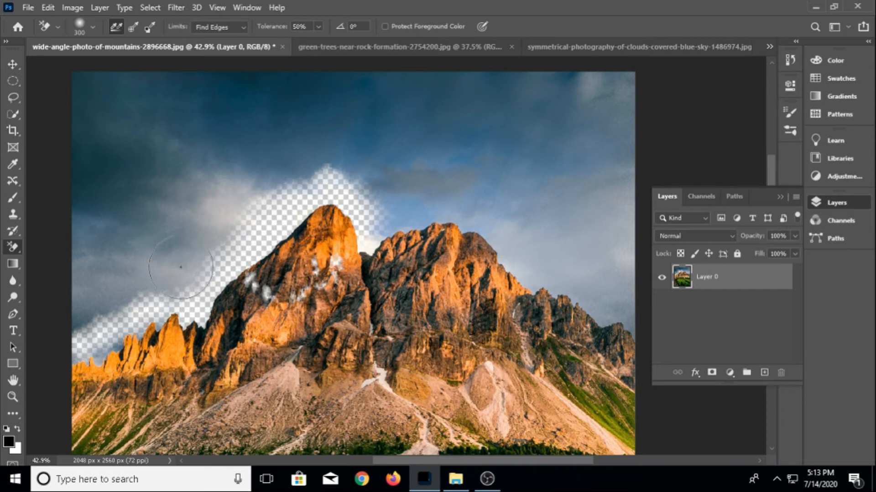
key("ctrl+z")
key("ctrl+z")
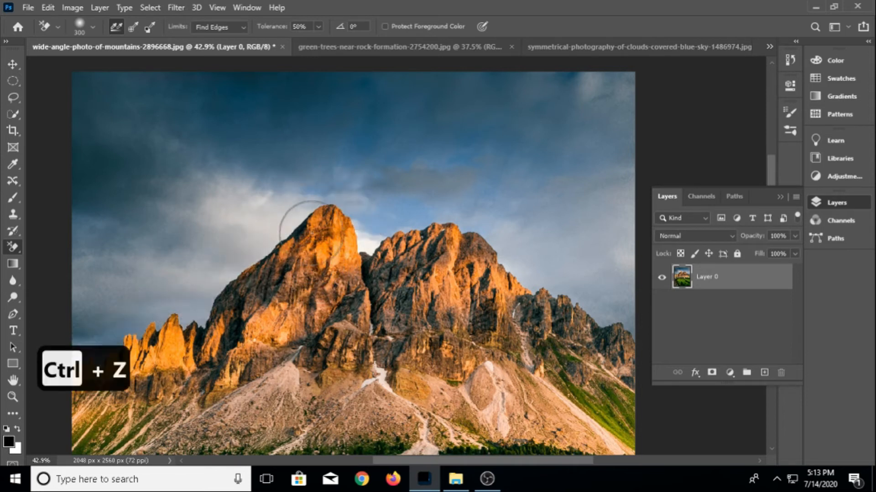
Set the Background Eraser's sampling to Once and erase the sky around both peaks along the mountain ridge
left_click(133, 28)
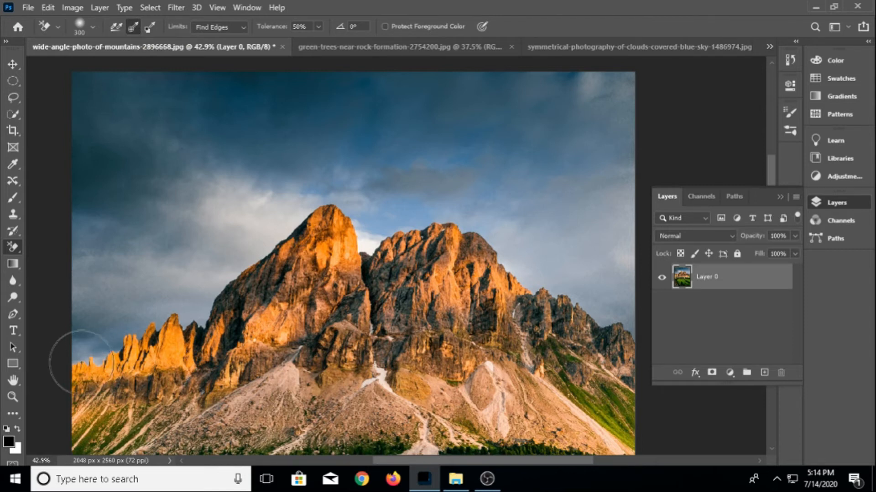
mouse_move(82, 350)
left_mouse_down()
mouse_move(202, 299)
mouse_move(206, 288)
mouse_move(196, 308)
mouse_move(253, 248)
mouse_move(323, 192)
mouse_move(338, 193)
mouse_move(295, 192)
mouse_move(333, 185)
left_mouse_up()
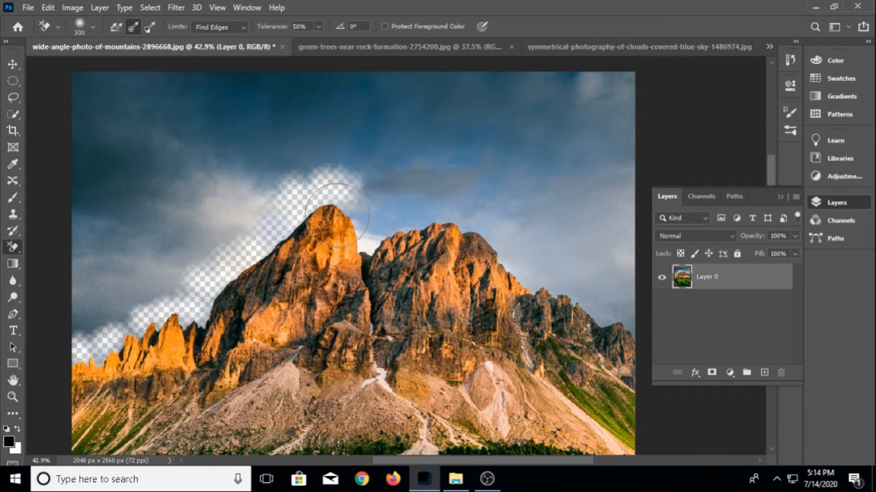
mouse_move(339, 212)
left_mouse_down()
mouse_move(365, 231)
mouse_move(386, 218)
mouse_move(378, 240)
left_mouse_up()
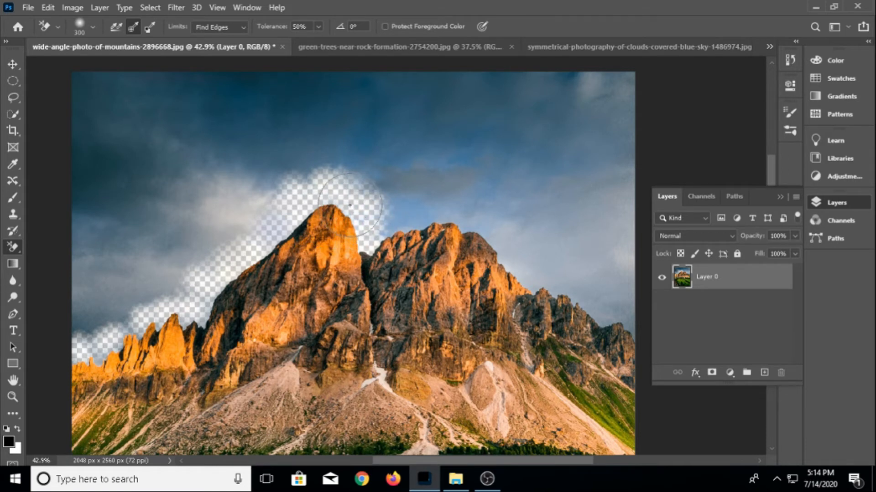
left_click_drag(319, 201, 282, 220)
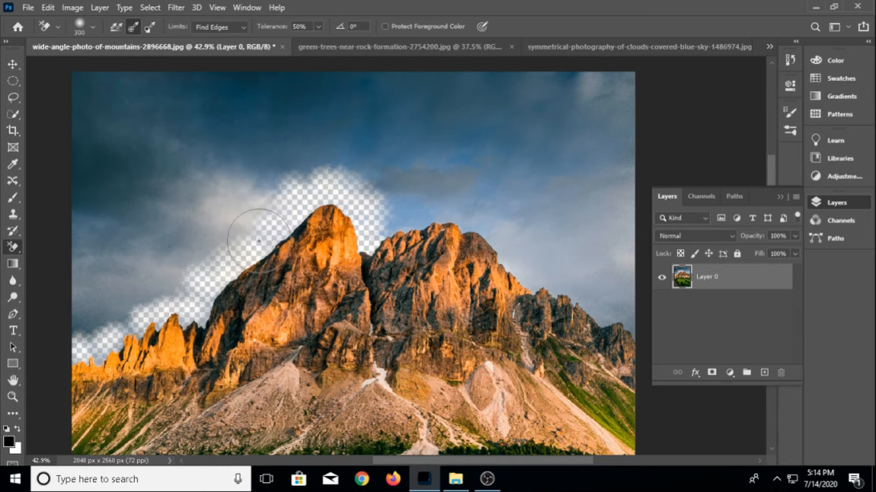
mouse_move(389, 226)
left_mouse_down()
mouse_move(416, 218)
mouse_move(382, 231)
mouse_move(405, 208)
mouse_move(376, 215)
mouse_move(424, 190)
mouse_move(481, 219)
mouse_move(541, 268)
mouse_move(610, 294)
mouse_move(457, 211)
left_mouse_up()
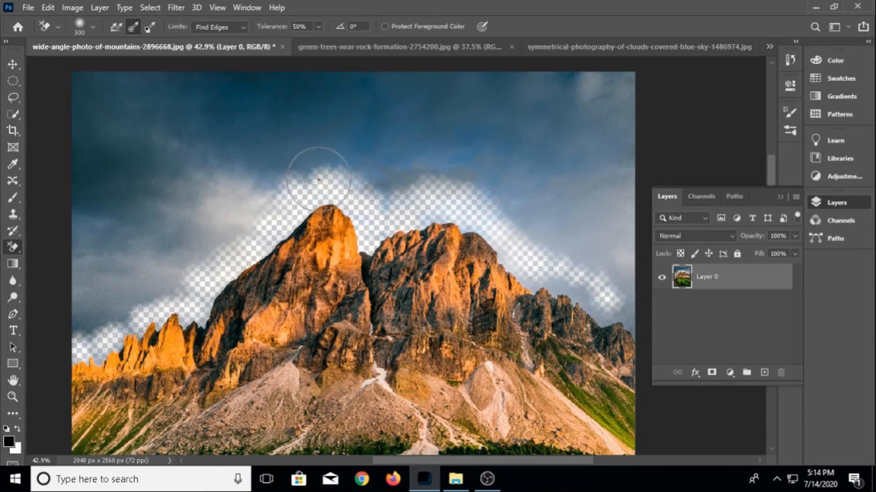
mouse_move(287, 182)
left_mouse_down()
mouse_move(352, 160)
mouse_move(449, 206)
left_mouse_up()
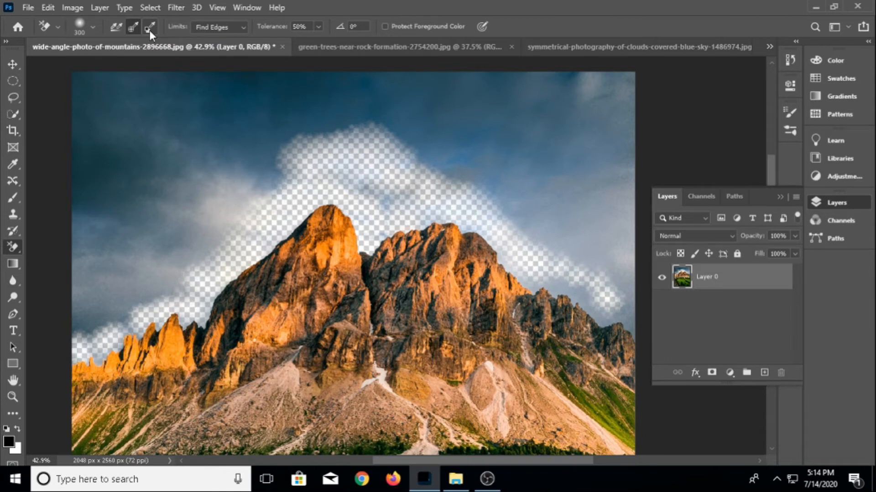
Set the background color to the sky's dark blue, 0d3849, by sampling it from the photo
key("ctrl+F1")
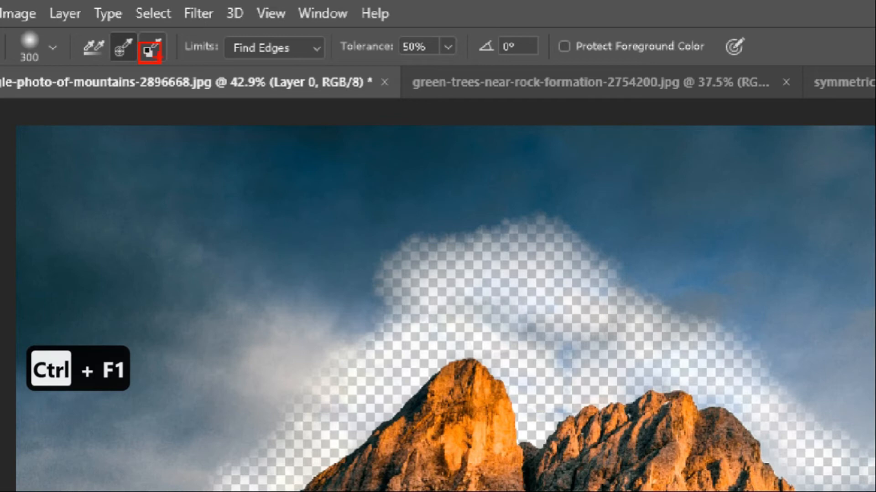
key("Escape")
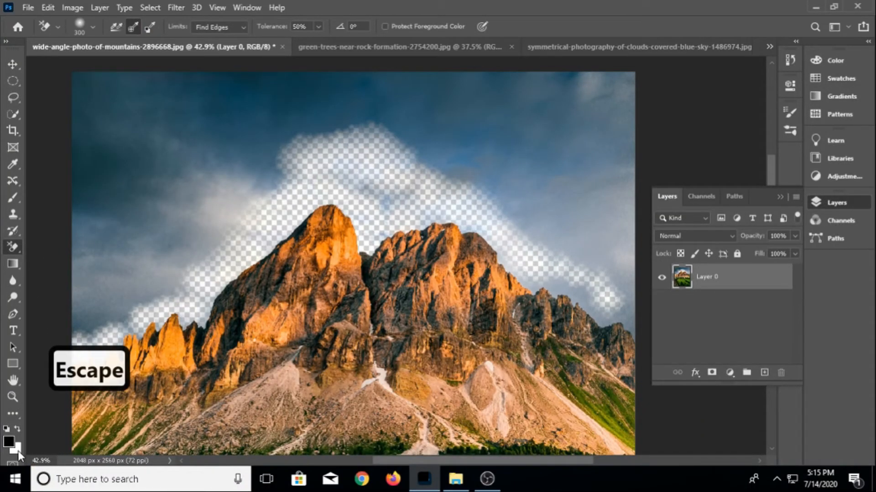
left_click(18, 451)
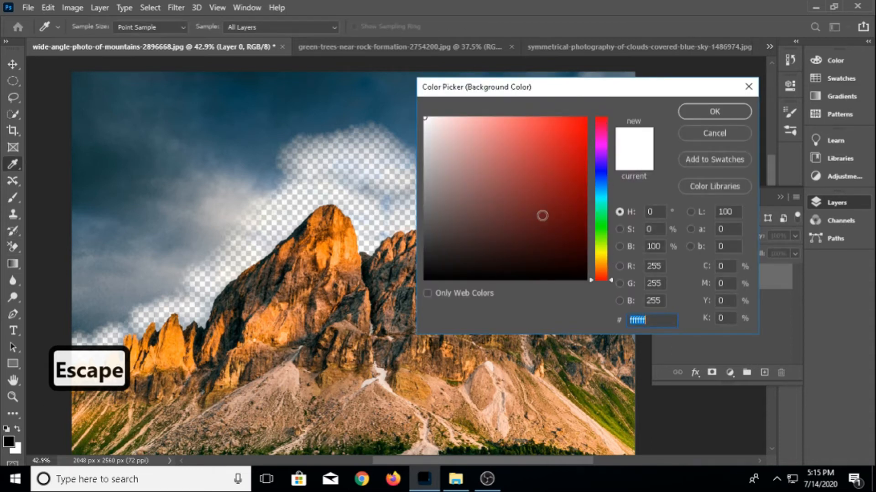
left_click_drag(617, 96, 601, 95)
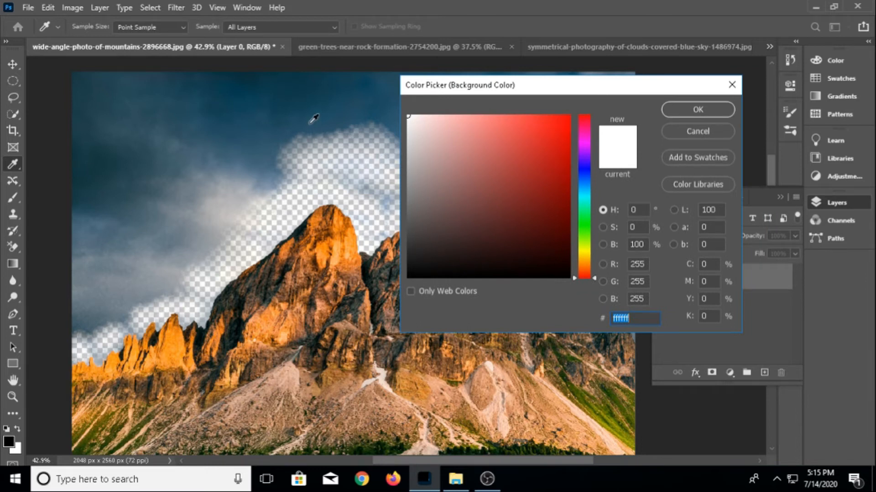
left_click(306, 86)
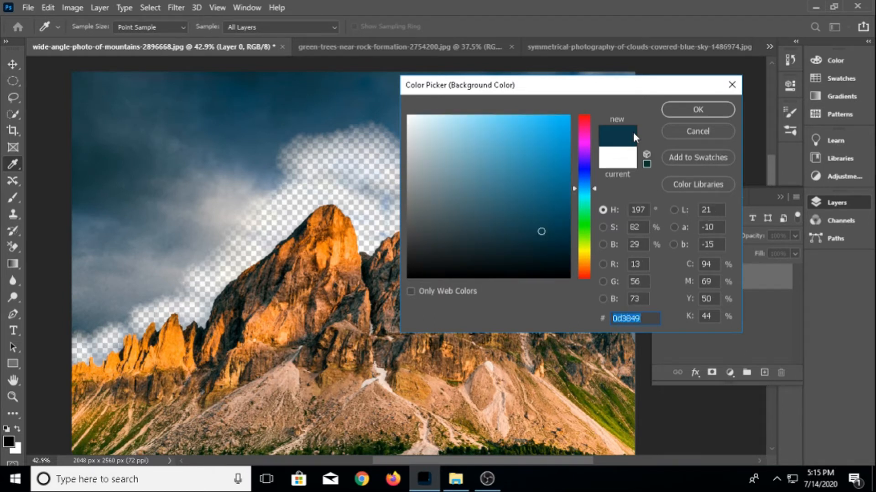
left_click(698, 109)
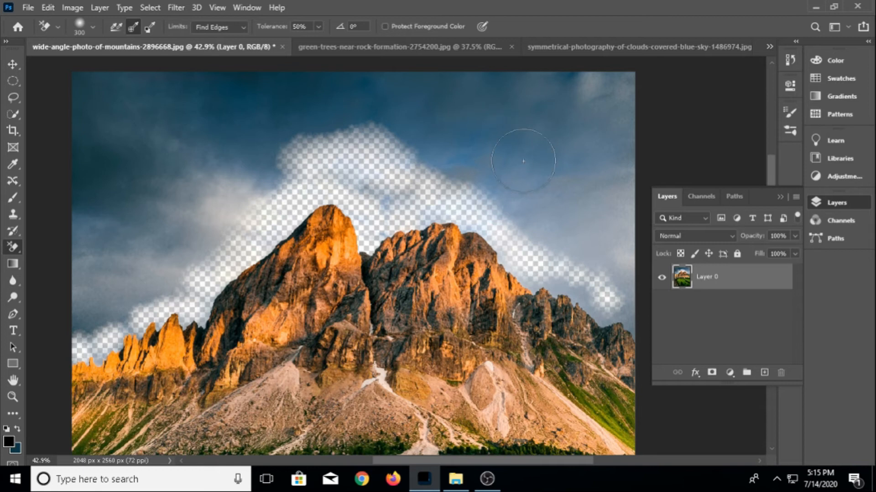
Set sampling to Background Swatch, erase the dark blue sky above the peaks and inspect the mountain edge
left_click(151, 28)
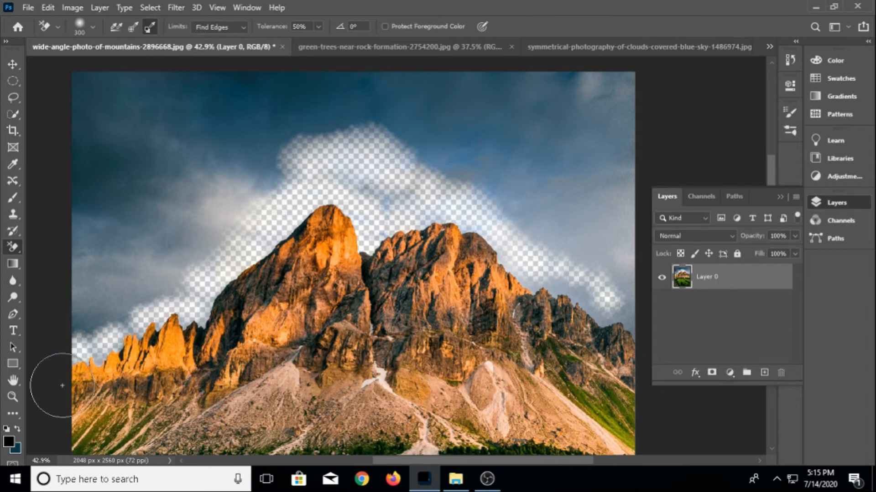
mouse_move(393, 89)
left_mouse_down()
mouse_move(400, 108)
mouse_move(280, 146)
mouse_move(440, 98)
mouse_move(157, 156)
mouse_move(342, 190)
mouse_move(369, 235)
left_mouse_up()
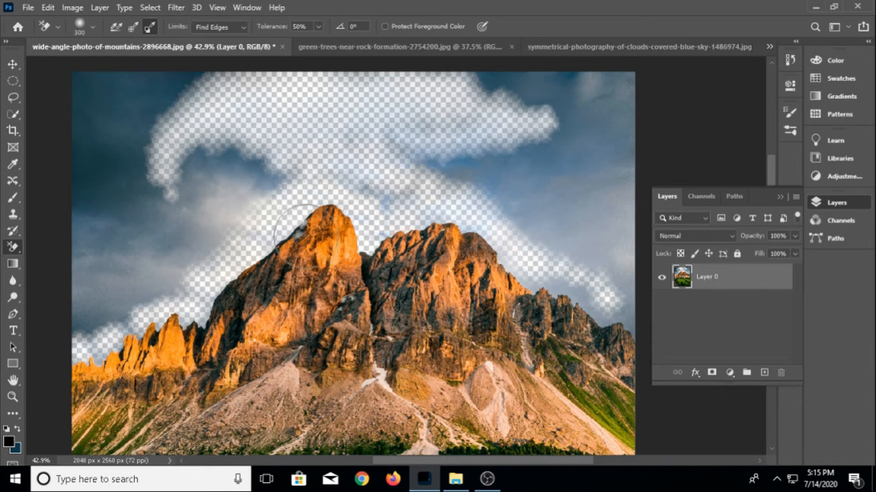
scroll(299, 231, "up", 5)
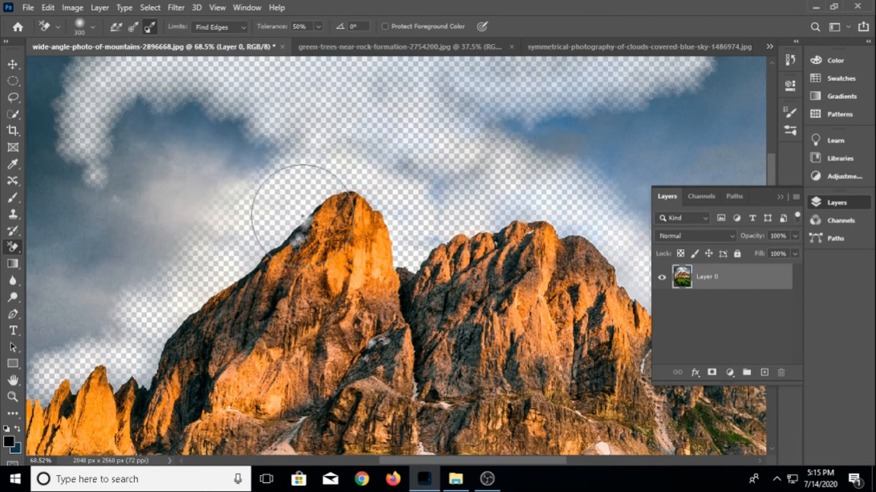
scroll(302, 216, "down", 7)
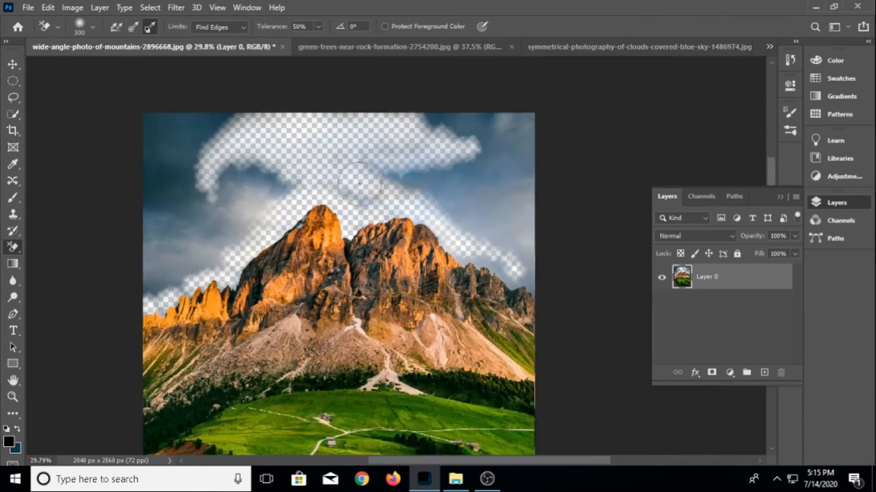
scroll(401, 146, "up", 4)
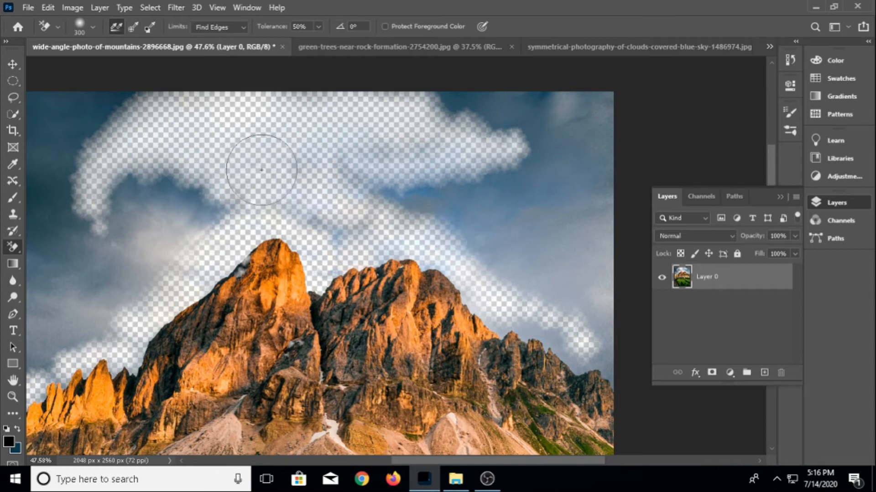
Undo the Background Eraser strokes, stepping back and forward through history to the fully restored mountain photo
key("ctrl+z")
key("ctrl+z")
key("ctrl+z")
key("ctrl+z")
key("ctrl+z")
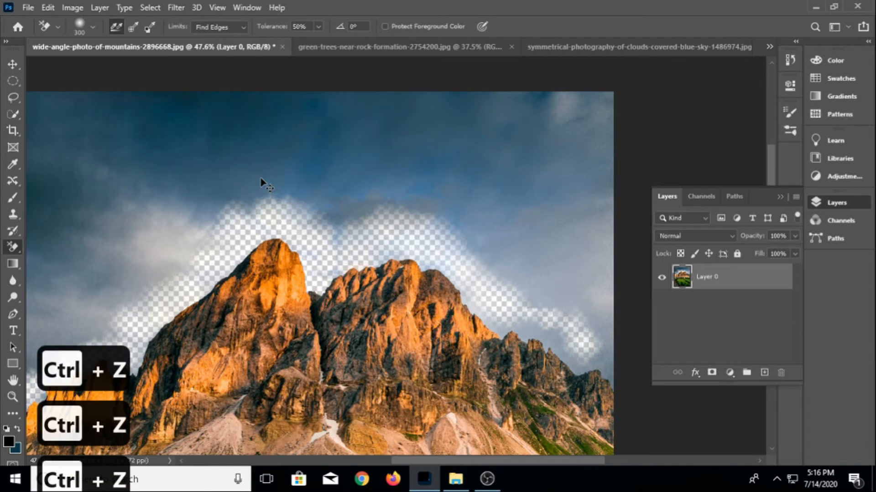
key("ctrl+z")
key("ctrl+z")
key("ctrl+z")
key("ctrl+z")
key("ctrl+z")
key("ctrl+z")
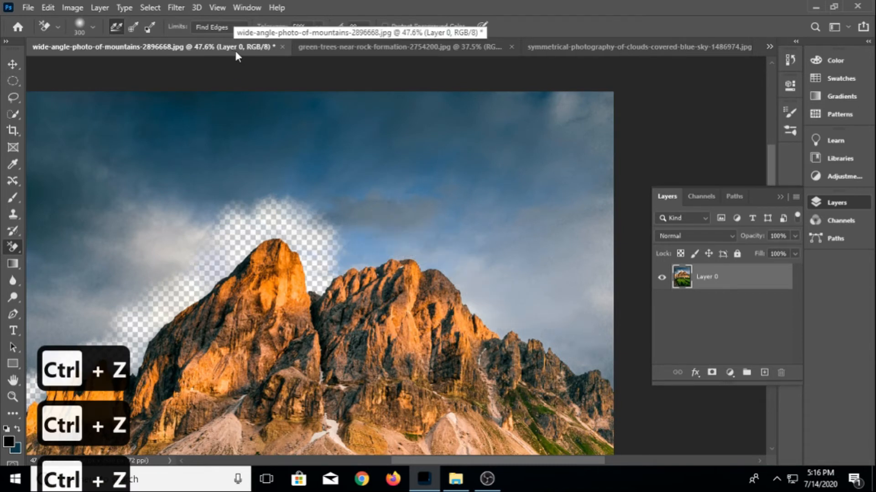
key("ctrl+z")
key("ctrl+z")
key("ctrl+z")
key("ctrl+z")
key("ctrl+z")
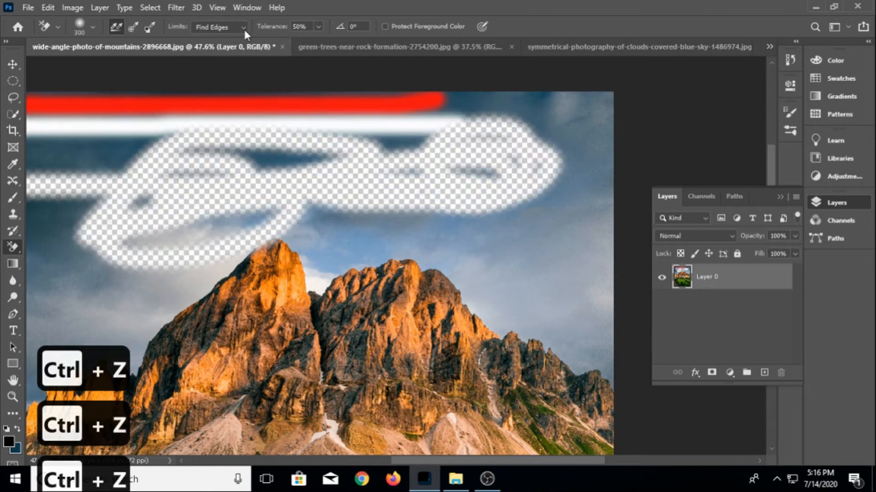
key("ctrl+shift+z")
key("ctrl+shift+z")
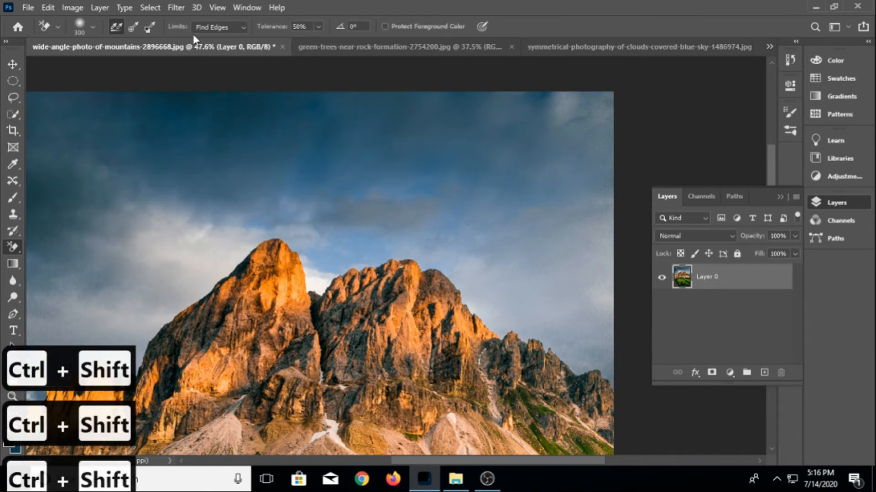
Set the Background Eraser's limits to Contiguous, try it on the sky along the mountain's left slope and undo the erasing
left_click(244, 29)
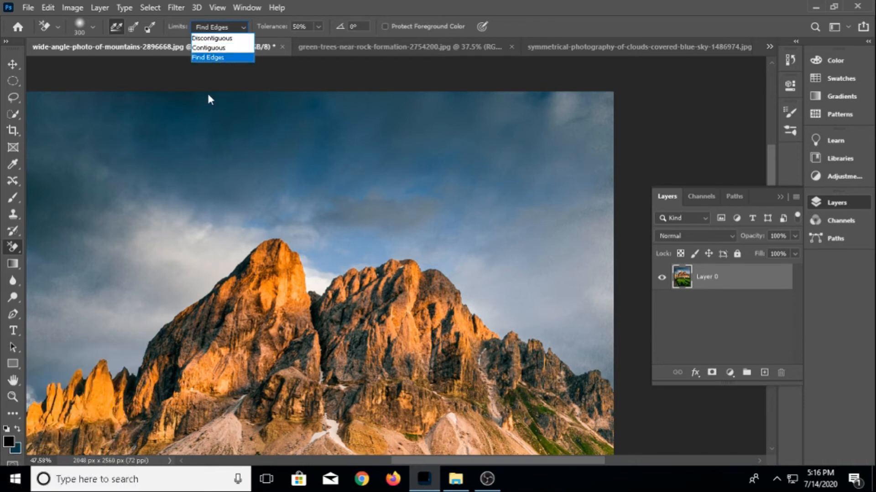
left_click(215, 47)
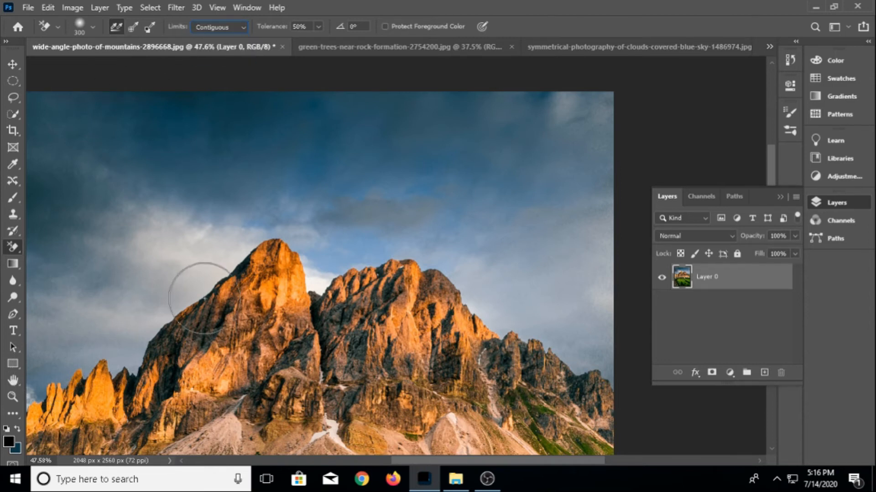
mouse_move(23, 387)
left_mouse_down()
mouse_move(82, 349)
mouse_move(117, 342)
mouse_move(171, 280)
mouse_move(238, 231)
mouse_move(141, 292)
mouse_move(116, 324)
mouse_move(161, 308)
mouse_move(160, 296)
mouse_move(222, 247)
left_mouse_up()
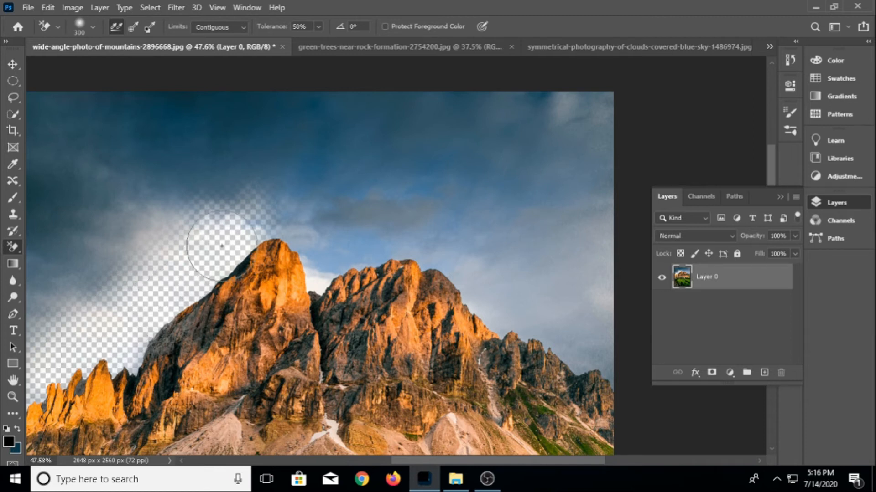
key("ctrl+z")
key("ctrl+z")
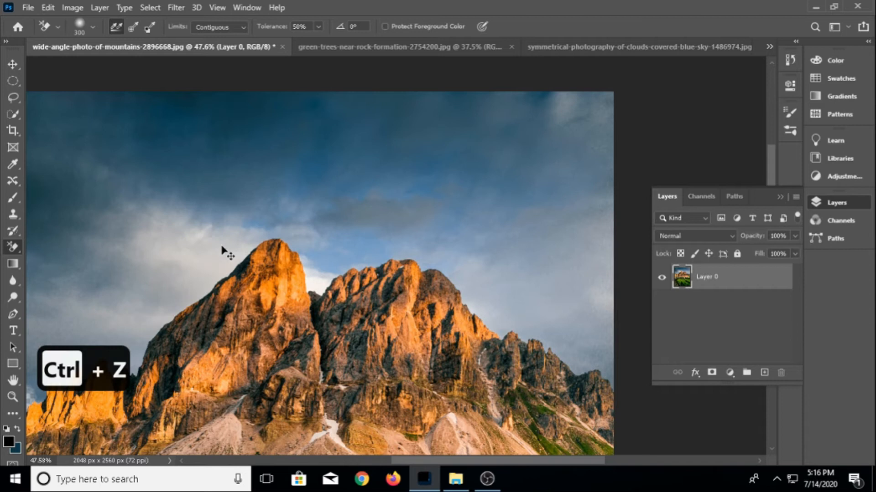
key("ctrl+z")
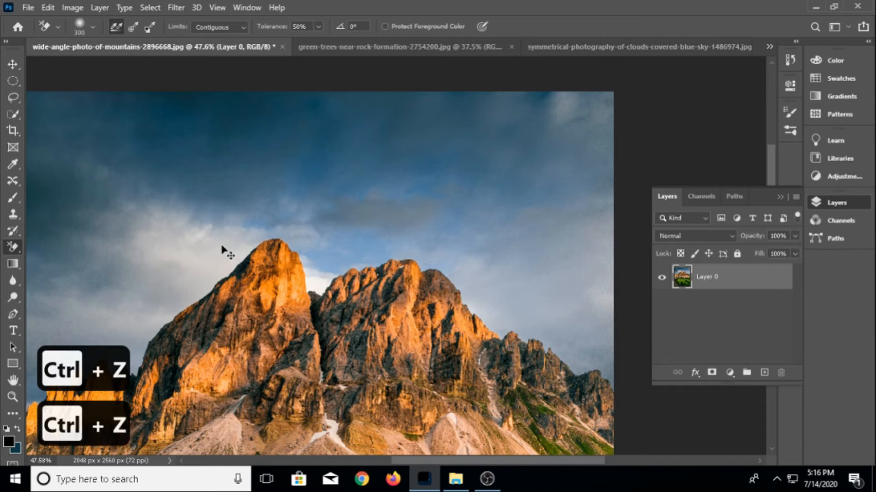
Set the limits to Discontiguous, try erasing across the sky and both peaks, and restore the full mountain photo
left_click(243, 27)
left_click(211, 38)
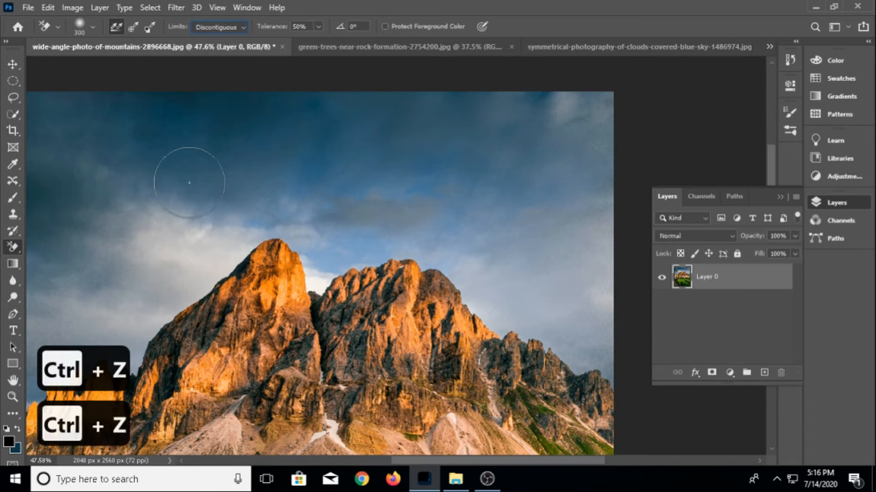
mouse_move(123, 314)
left_mouse_down()
mouse_move(232, 264)
mouse_move(255, 232)
mouse_move(271, 237)
mouse_move(273, 292)
mouse_move(171, 271)
mouse_move(242, 245)
mouse_move(305, 256)
mouse_move(408, 286)
mouse_move(468, 287)
mouse_move(592, 350)
mouse_move(545, 357)
mouse_move(486, 313)
mouse_move(388, 284)
mouse_move(143, 350)
mouse_move(41, 404)
mouse_move(212, 404)
mouse_move(468, 354)
mouse_move(313, 332)
mouse_move(262, 295)
mouse_move(266, 272)
left_mouse_up()
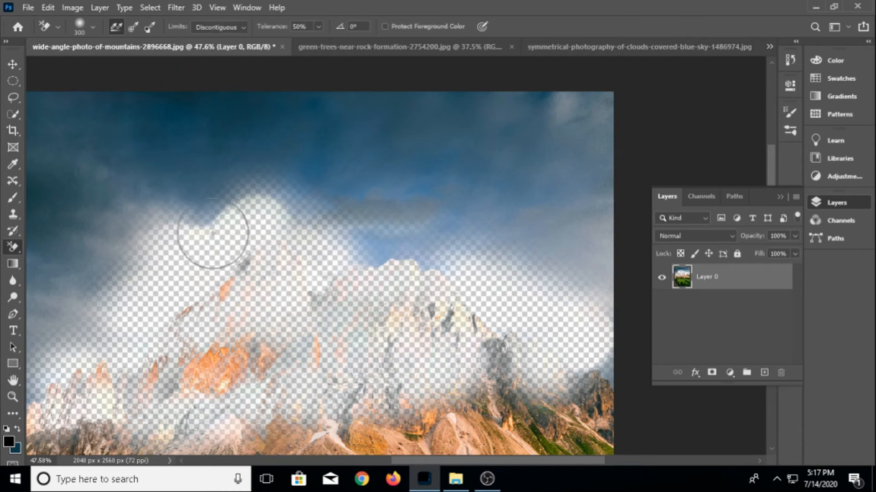
key("ctrl+z")
key("ctrl+z")
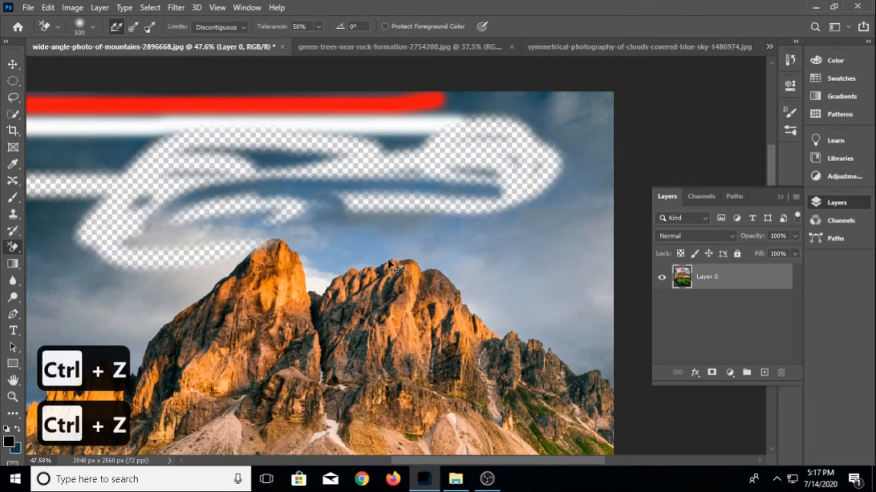
key("ctrl+z")
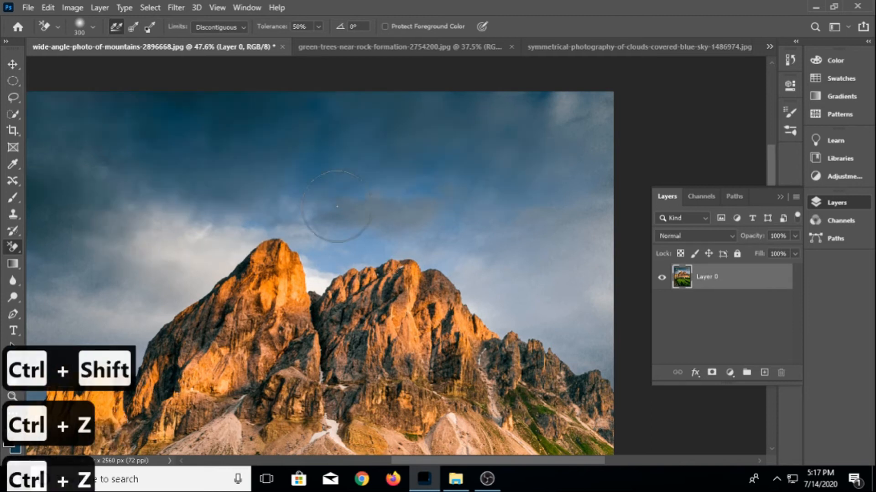
Set the limits to Find Edges and erase the sky along the whole mountain ridge, including the area above the low left peaks
left_click(234, 29)
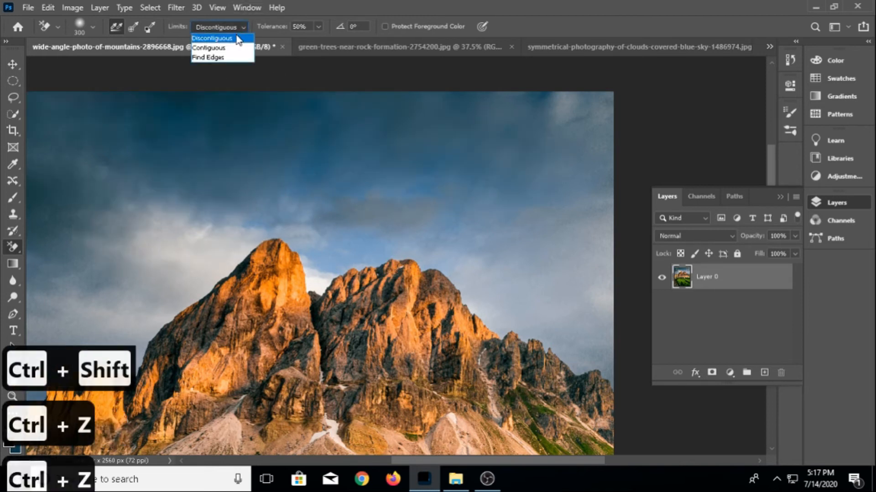
left_click(225, 58)
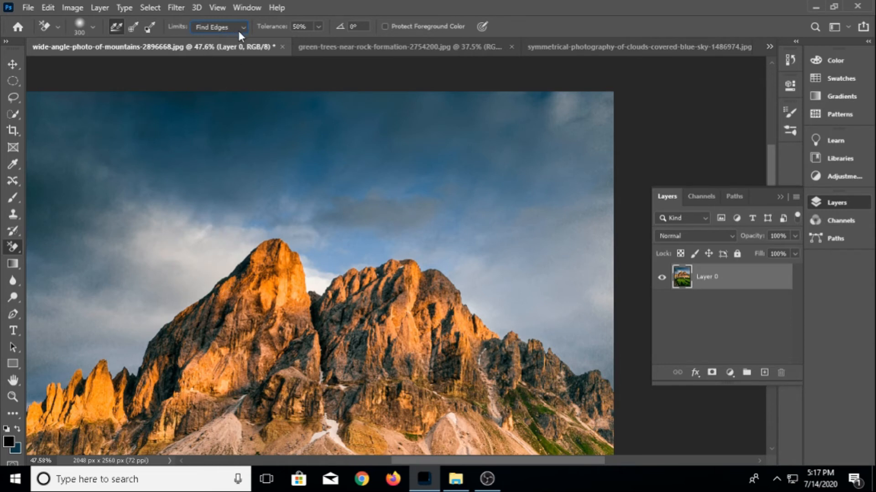
mouse_move(34, 402)
left_mouse_down()
mouse_move(149, 338)
mouse_move(189, 284)
mouse_move(263, 231)
mouse_move(292, 235)
mouse_move(314, 279)
mouse_move(336, 260)
mouse_move(375, 247)
mouse_move(430, 252)
mouse_move(493, 312)
mouse_move(608, 361)
mouse_move(614, 374)
mouse_move(578, 364)
left_mouse_up()
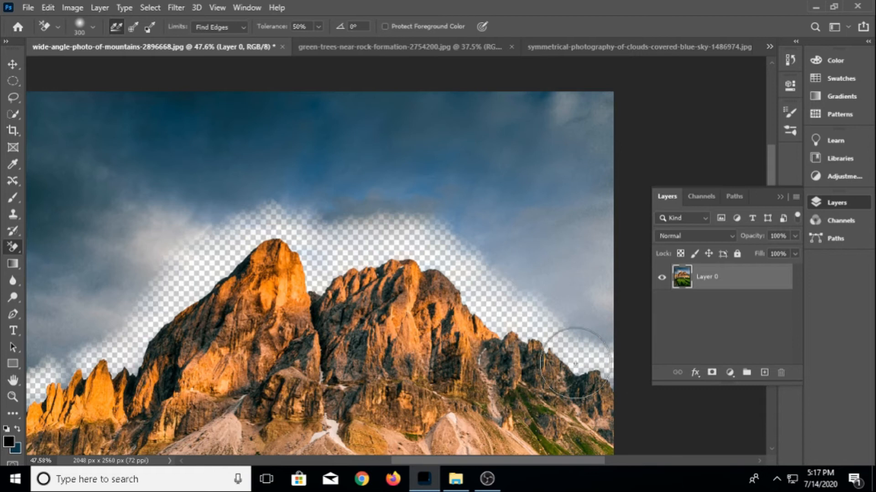
mouse_move(333, 237)
left_mouse_down()
mouse_move(268, 230)
mouse_move(187, 261)
mouse_move(52, 375)
mouse_move(74, 356)
mouse_move(37, 363)
left_mouse_up()
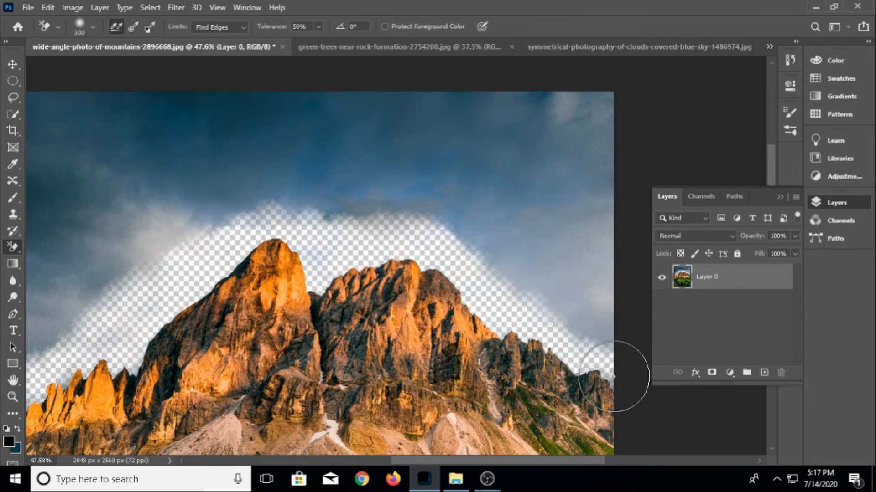
scroll(428, 223, "down", 2)
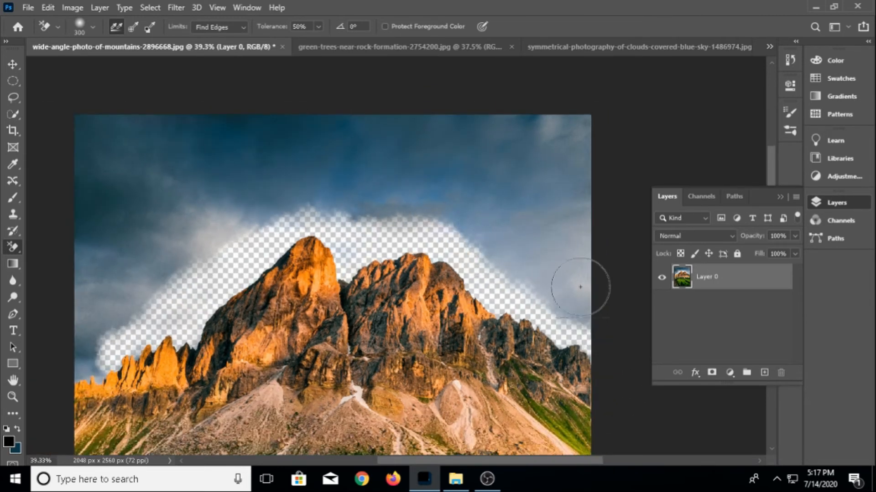
left_click_drag(771, 165, 773, 178)
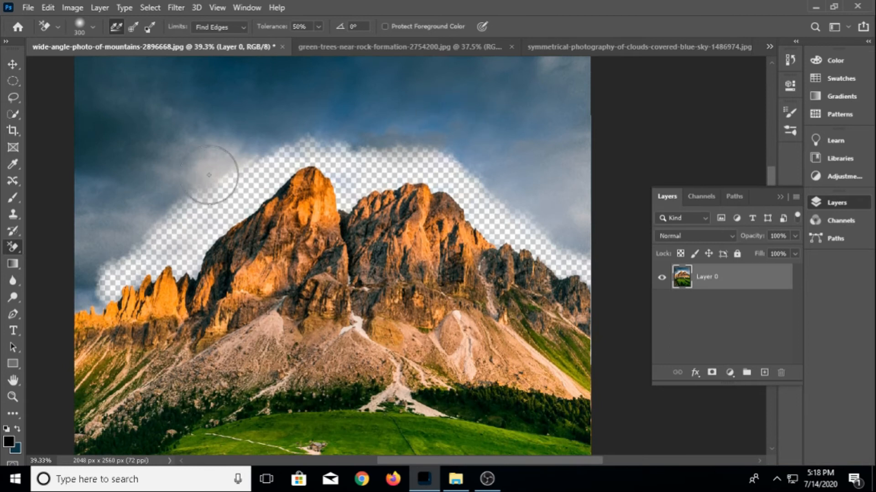
mouse_move(91, 292)
left_mouse_down()
mouse_move(71, 298)
mouse_move(98, 294)
mouse_move(94, 304)
mouse_move(104, 298)
mouse_move(73, 304)
mouse_move(86, 298)
mouse_move(75, 300)
mouse_move(107, 228)
mouse_move(83, 281)
mouse_move(145, 227)
mouse_move(103, 272)
mouse_move(130, 182)
left_mouse_up()
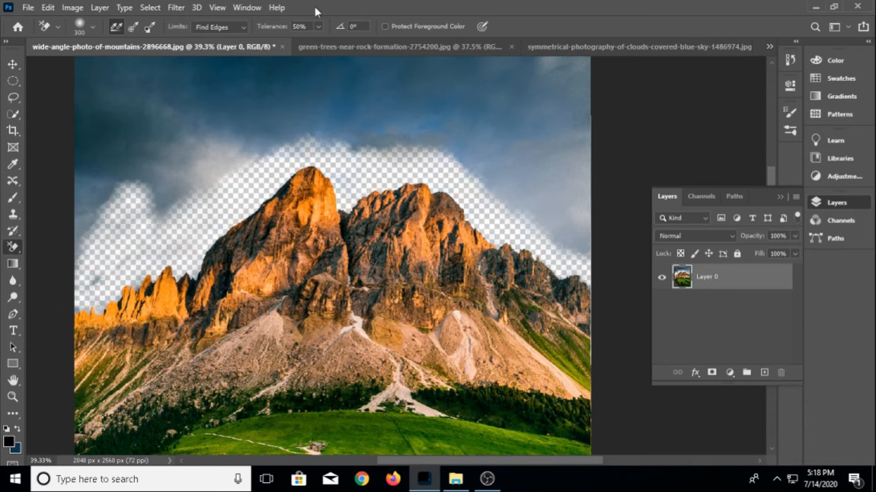
Switch to the standard Eraser tool and erase the remaining sky above the mountain ridge, undoing and redoing strokes as needed
right_click(13, 250)
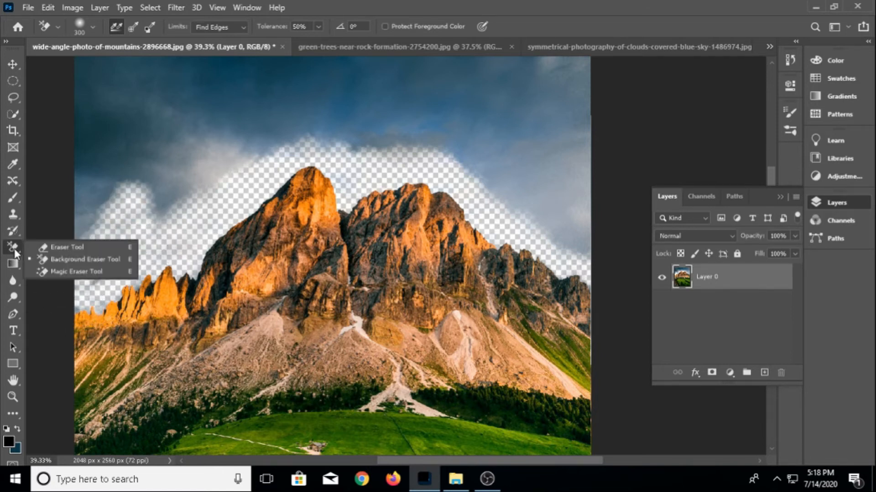
left_click(72, 245)
mouse_move(264, 78)
left_mouse_down()
mouse_move(356, 110)
mouse_move(89, 148)
mouse_move(296, 65)
mouse_move(538, 79)
mouse_move(531, 155)
mouse_move(378, 142)
mouse_move(605, 191)
mouse_move(567, 199)
mouse_move(523, 182)
mouse_move(540, 196)
left_mouse_up()
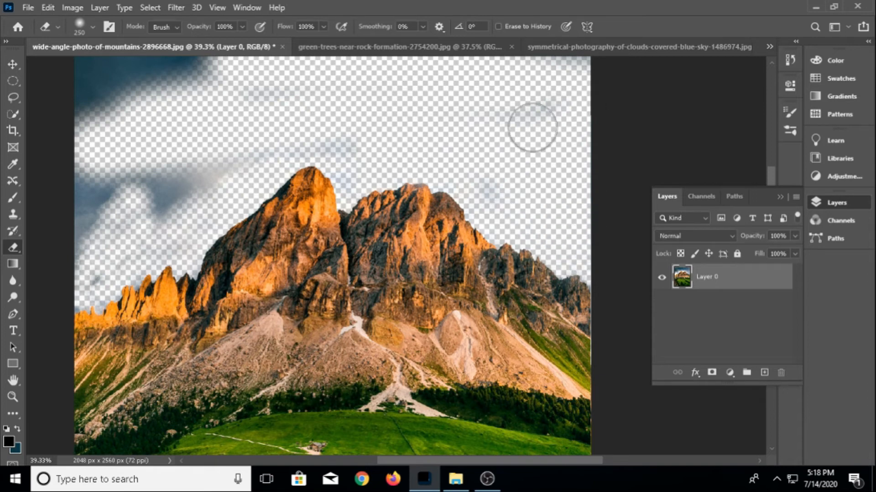
mouse_move(227, 175)
left_mouse_down()
mouse_move(99, 204)
mouse_move(110, 152)
mouse_move(106, 100)
mouse_move(87, 84)
mouse_move(112, 67)
mouse_move(211, 64)
mouse_move(97, 87)
mouse_move(65, 221)
mouse_move(94, 266)
mouse_move(175, 206)
mouse_move(138, 220)
mouse_move(83, 283)
mouse_move(122, 252)
left_mouse_up()
mouse_move(395, 143)
left_mouse_down()
mouse_move(300, 144)
mouse_move(348, 124)
left_mouse_up()
key("ctrl+z")
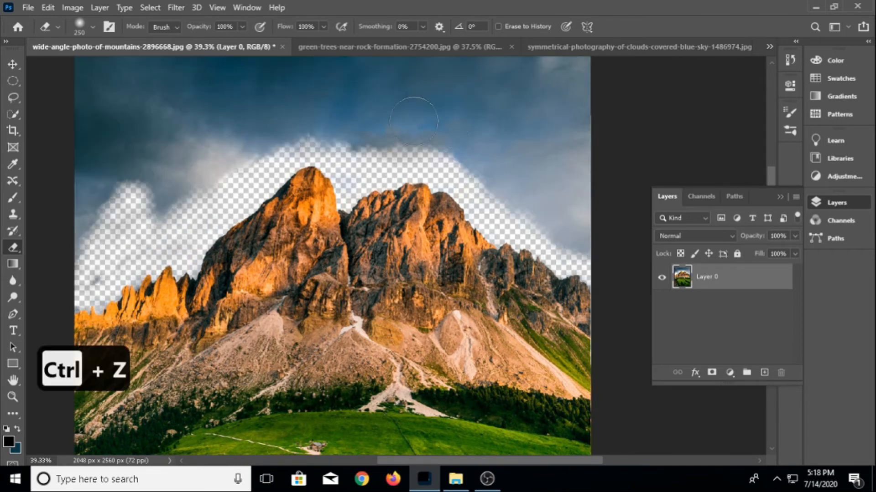
left_click(96, 137)
mouse_move(95, 137)
left_mouse_down()
mouse_move(78, 88)
mouse_move(593, 74)
mouse_move(552, 121)
mouse_move(578, 214)
mouse_move(415, 133)
mouse_move(199, 167)
mouse_move(196, 156)
mouse_move(215, 172)
left_mouse_up()
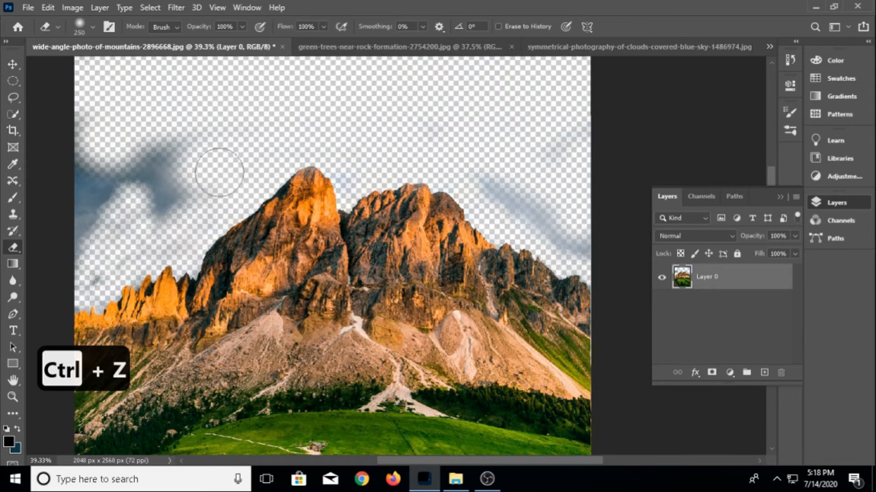
key("ctrl+z")
key("ctrl+z")
mouse_move(453, 160)
left_mouse_down()
mouse_move(317, 127)
mouse_move(211, 152)
mouse_move(178, 187)
mouse_move(151, 164)
mouse_move(153, 133)
mouse_move(91, 137)
mouse_move(83, 230)
mouse_move(89, 268)
mouse_move(101, 255)
left_mouse_up()
mouse_move(504, 152)
left_mouse_down()
mouse_move(546, 223)
mouse_move(587, 239)
mouse_move(583, 128)
mouse_move(587, 193)
left_mouse_up()
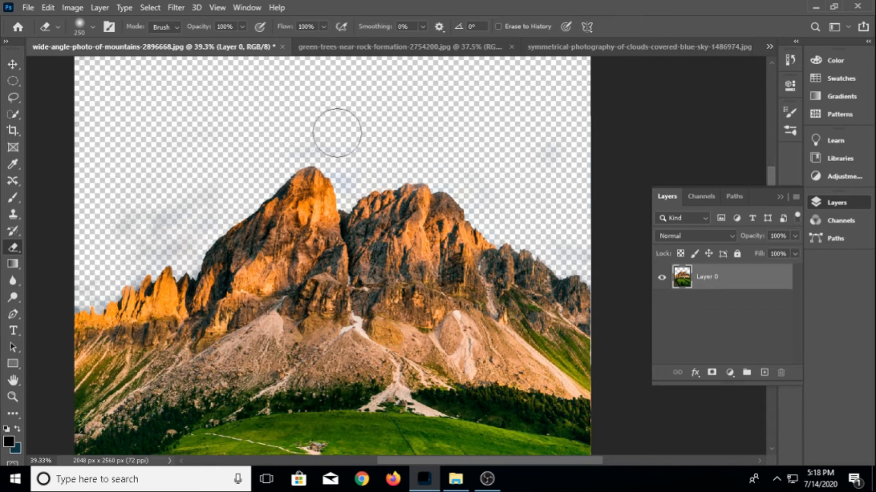
Open nature-sky-clouds-blue-53594.jpg and copy the entire image
key("ctrl+o")
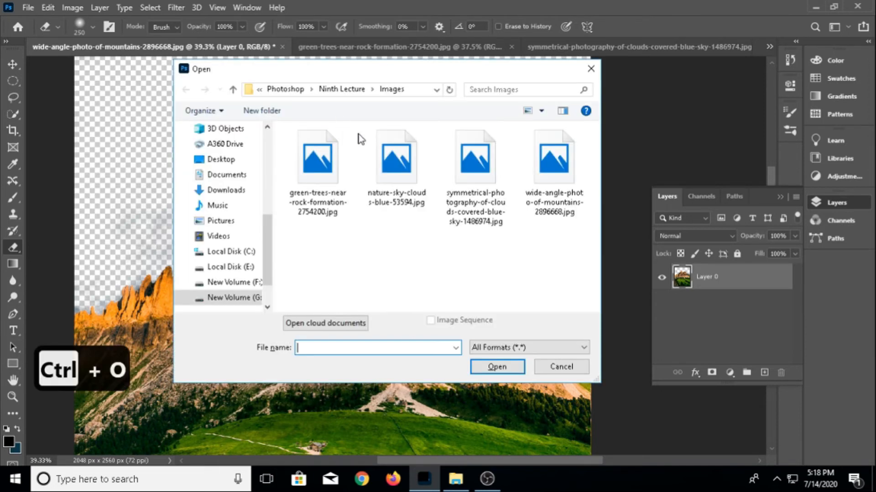
left_click(394, 164)
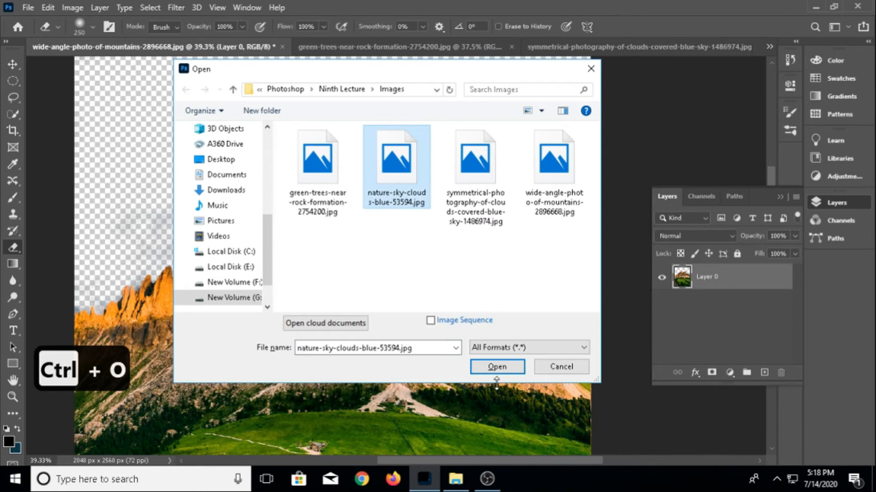
left_click(497, 367)
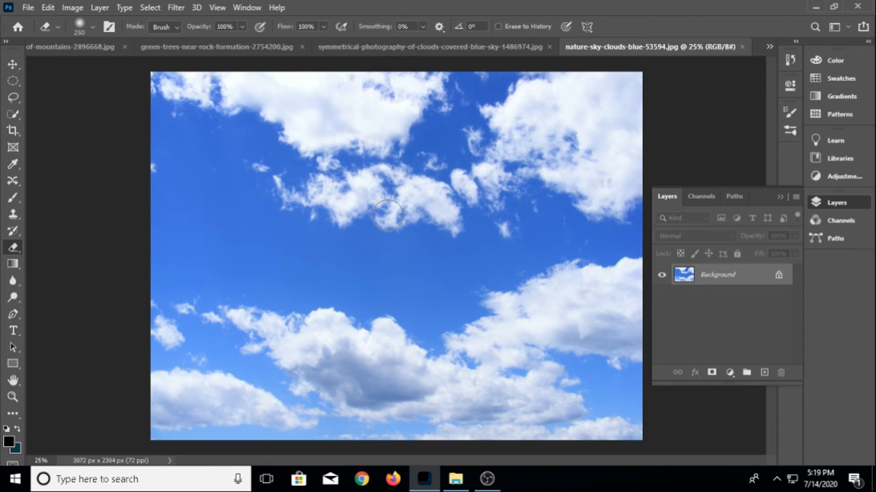
key("ctrl+a")
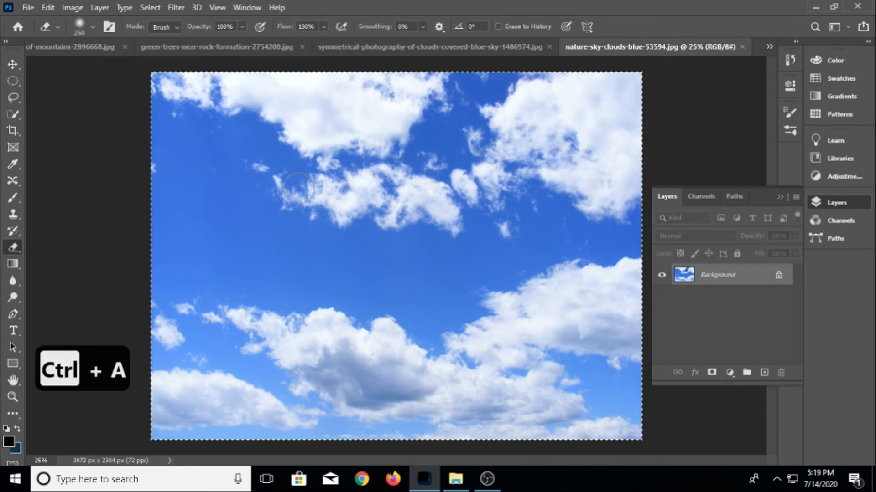
key("ctrl+c")
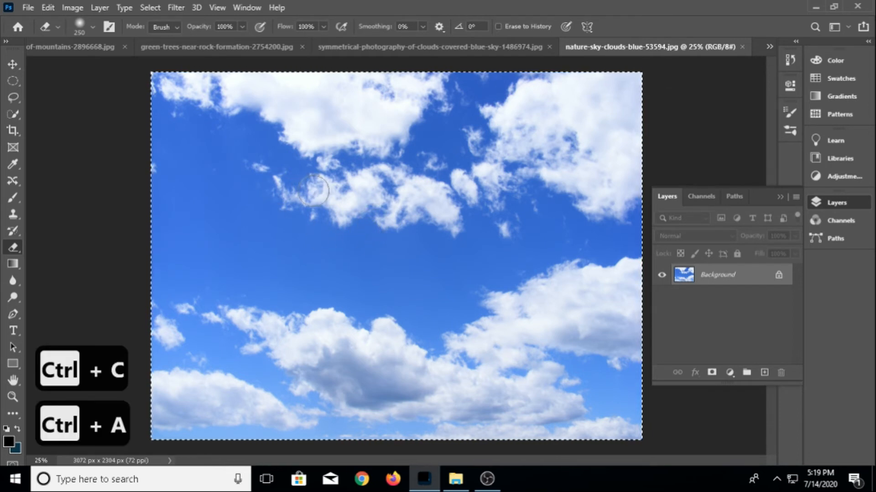
Paste the cloudy sky into the mountain photo's document and place its layer below Layer 0 as the new background
left_click(80, 51)
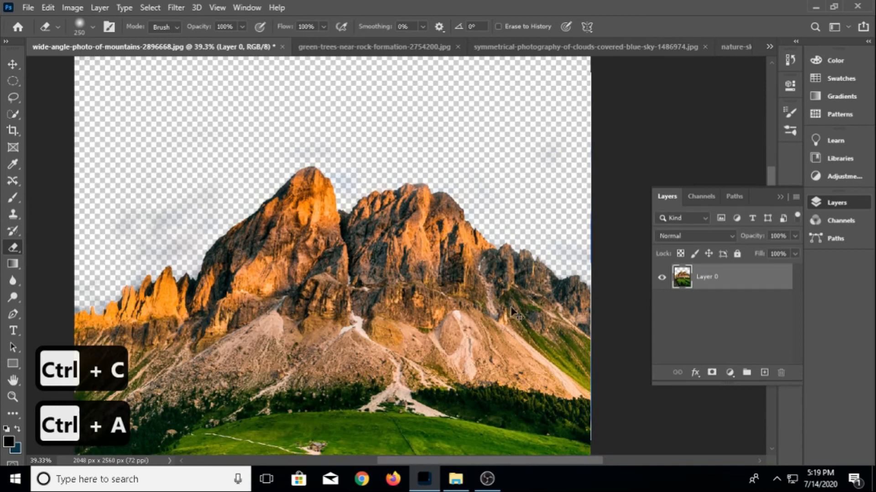
key("ctrl+v")
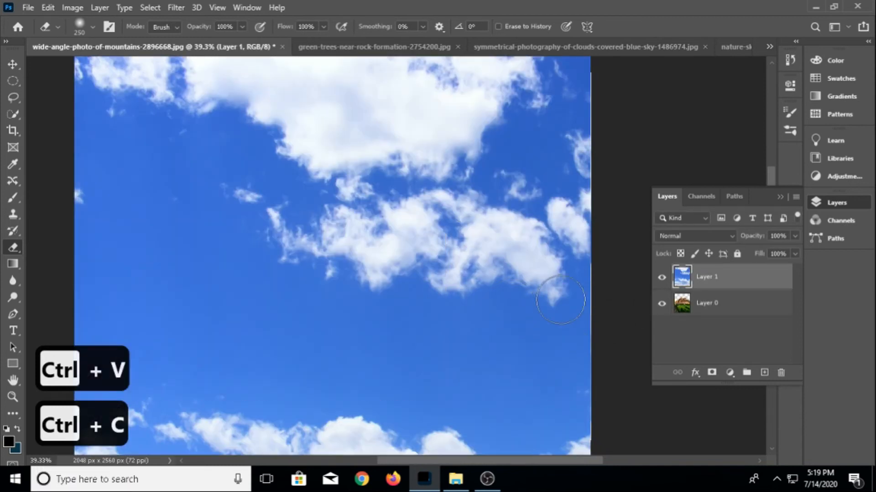
left_click_drag(723, 274, 721, 314)
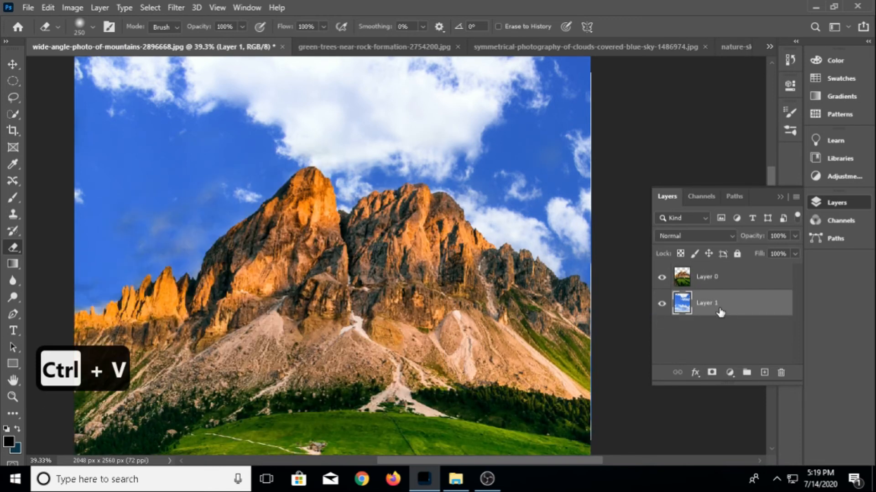
scroll(359, 234, "down", 3)
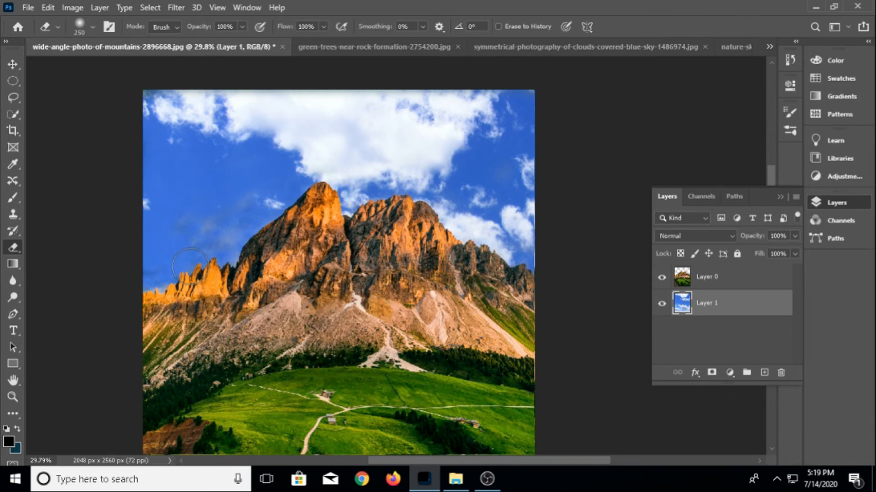
Switch to green-trees-near-rock-formation-2754200.jpg and activate the Magic Eraser tool
right_click(18, 247)
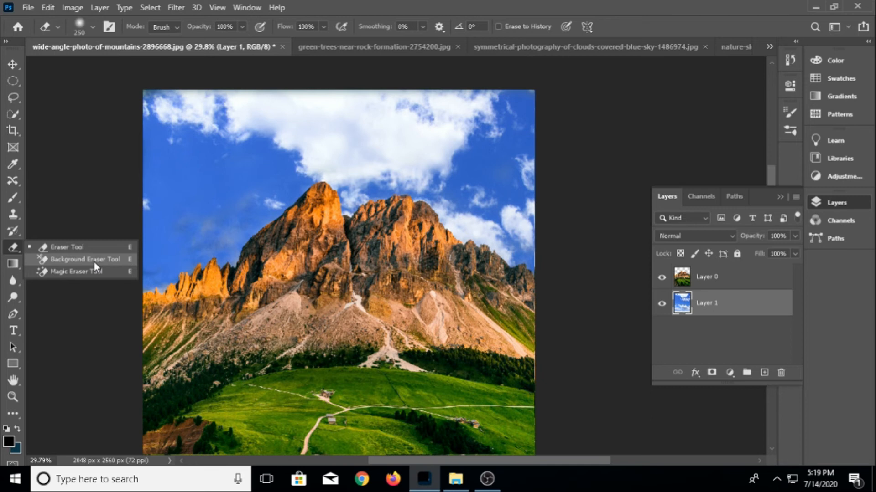
left_click(400, 49)
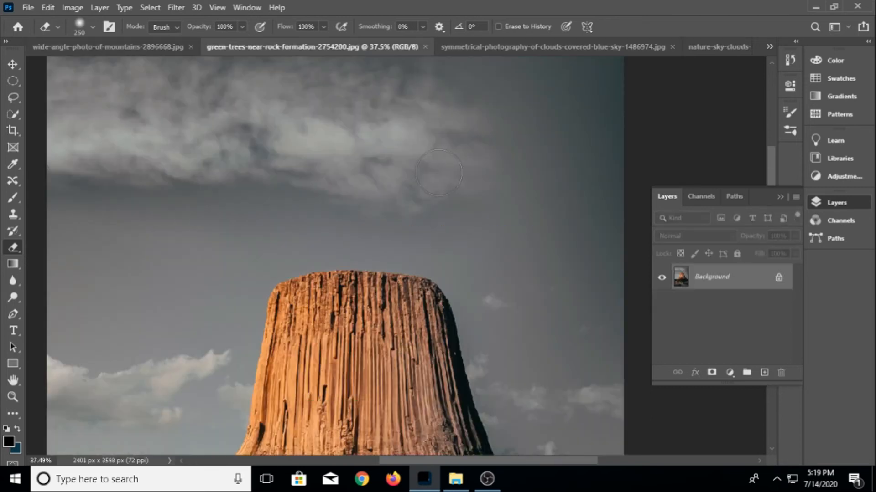
left_click_drag(770, 164, 771, 177)
scroll(553, 229, "down", 5)
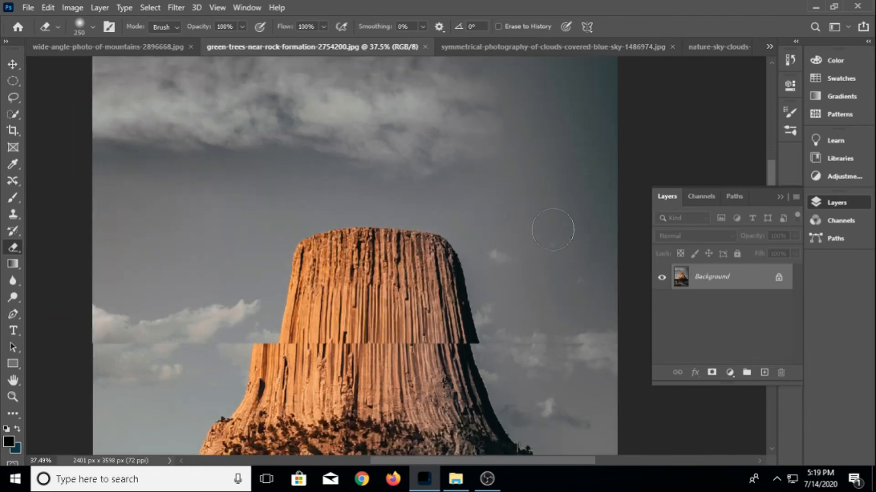
key("ctrl+plus")
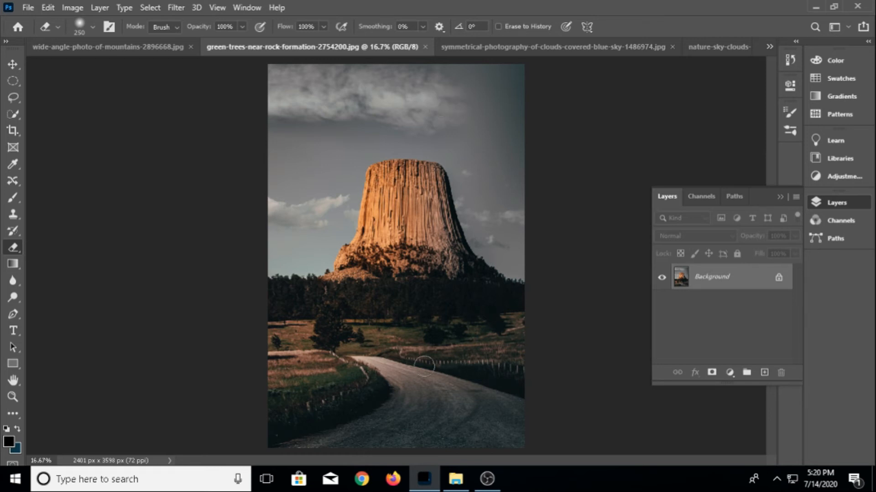
right_click(13, 247)
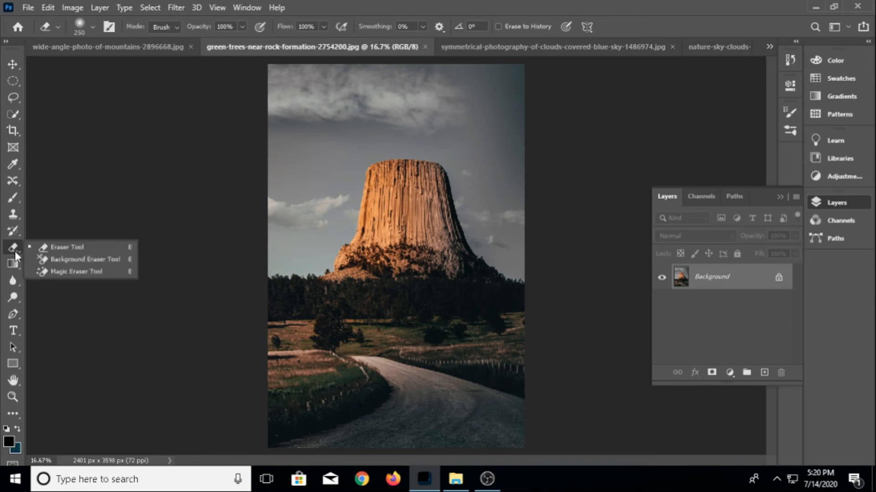
left_click(81, 272)
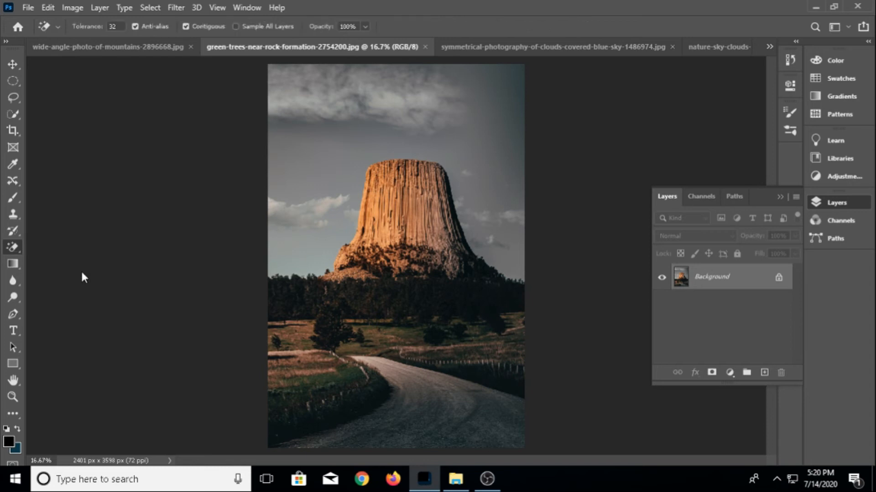
Erase the main areas of grey sky and the upper cloud bank around the rock formation with the Magic Eraser
scroll(423, 94, "up", 2)
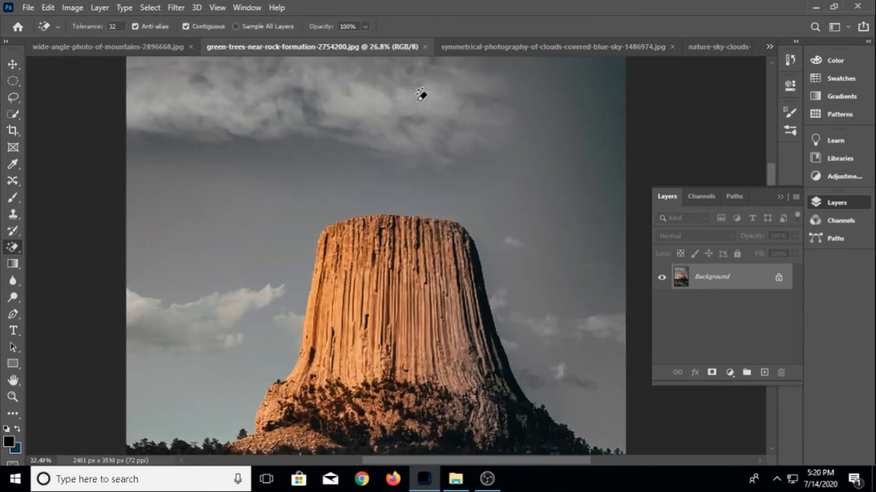
scroll(772, 164, "up", 1)
scroll(770, 144, "down", 1)
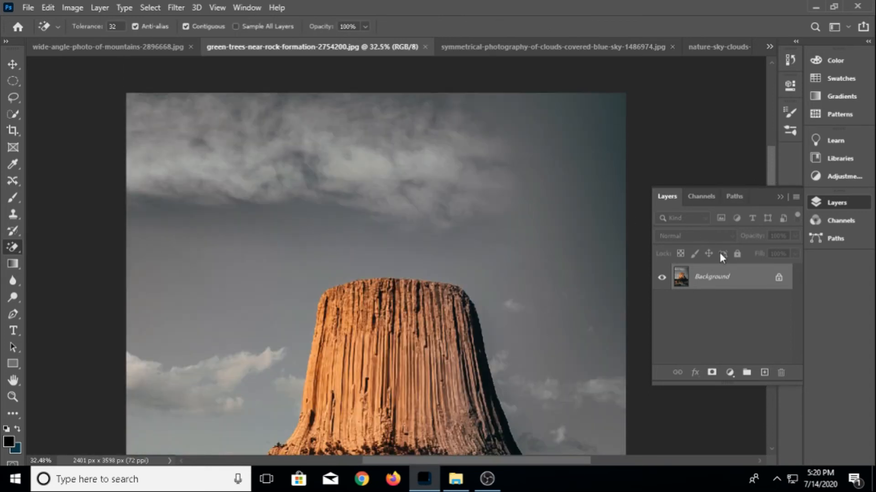
left_click_drag(527, 461, 538, 462)
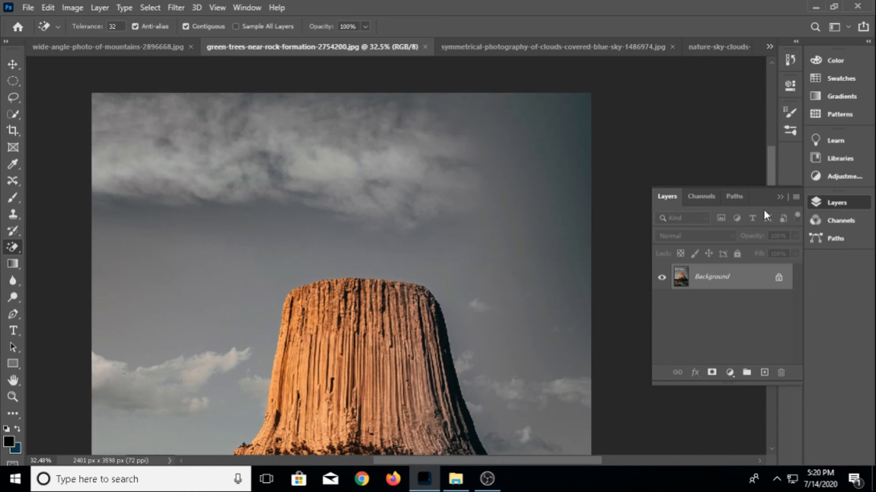
mouse_move(771, 155)
left_mouse_down()
mouse_move(772, 177)
mouse_move(773, 161)
left_mouse_up()
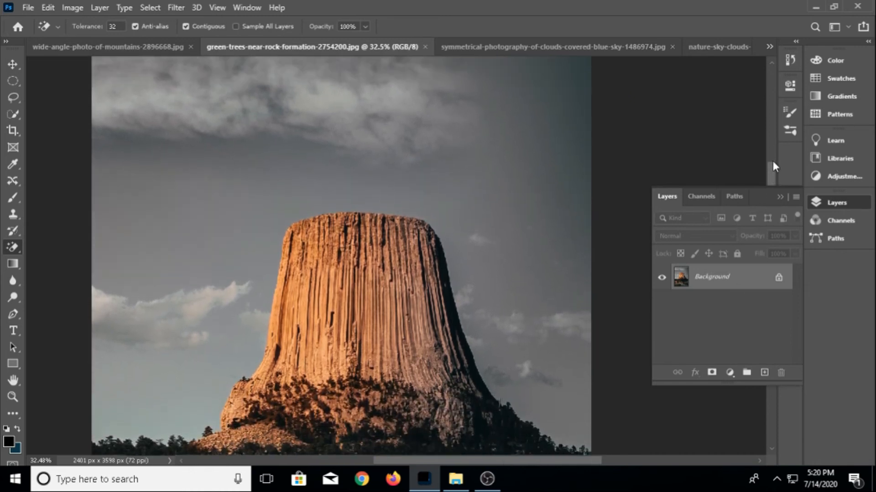
scroll(626, 211, "down", 1)
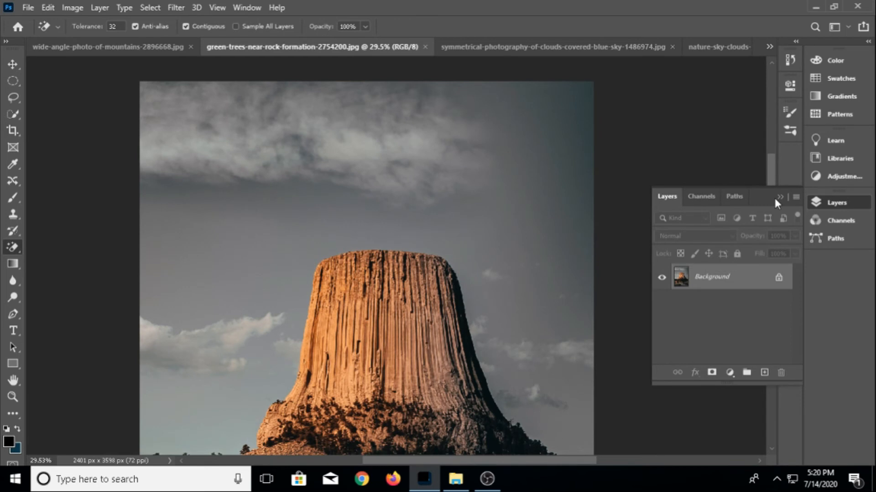
left_click_drag(771, 170, 768, 173)
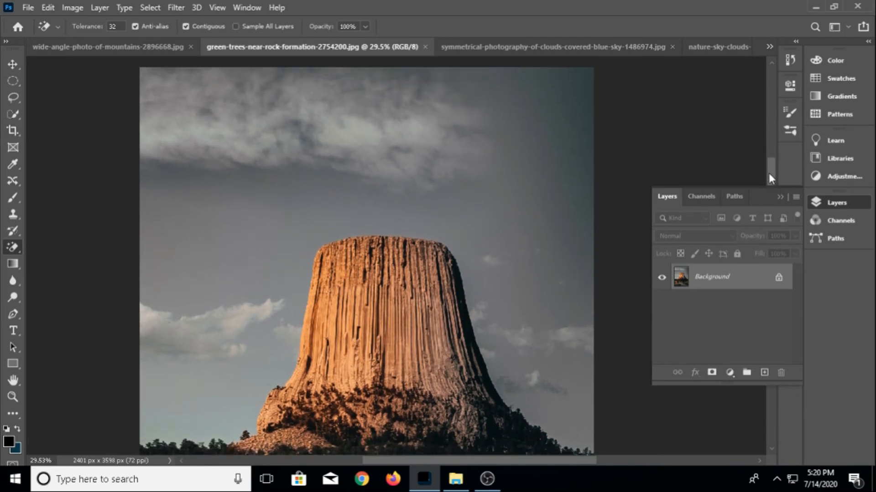
left_click(514, 93)
left_click(362, 122)
left_click(213, 119)
left_click(177, 244)
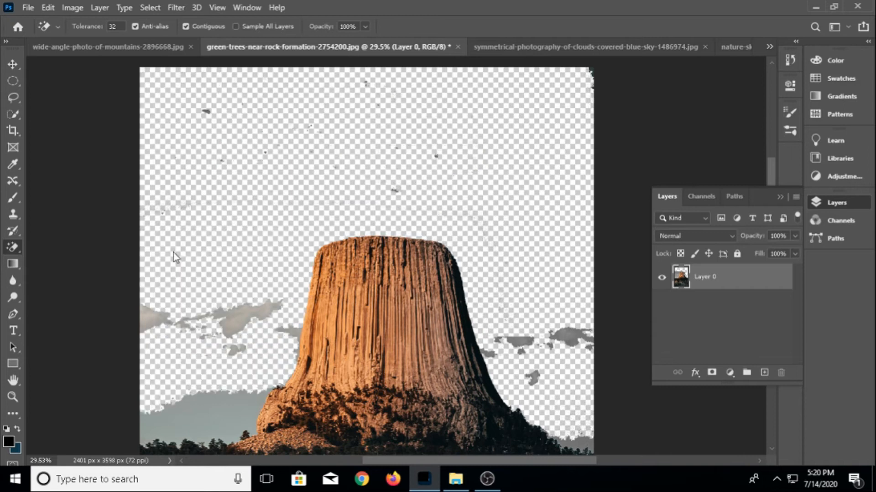
Erase the low clouds and leftover sky patches on both sides of the rock formation
left_click(152, 316)
left_click(220, 413)
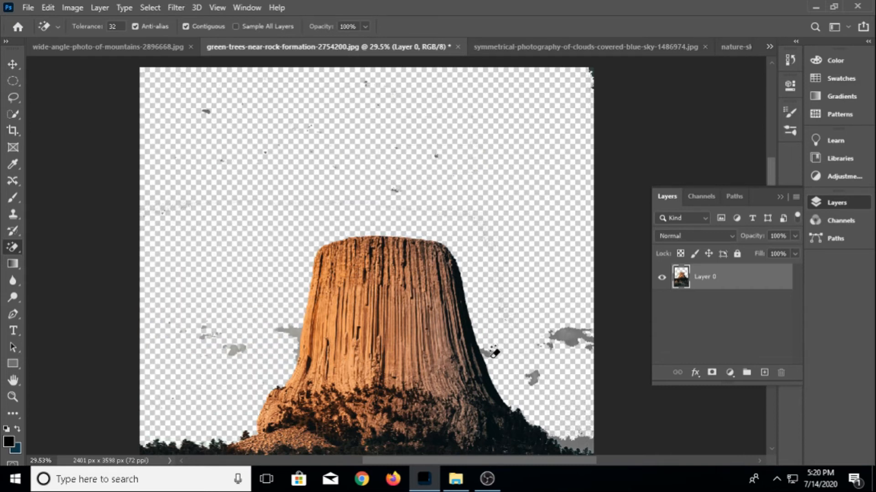
left_click(291, 329)
left_click(232, 348)
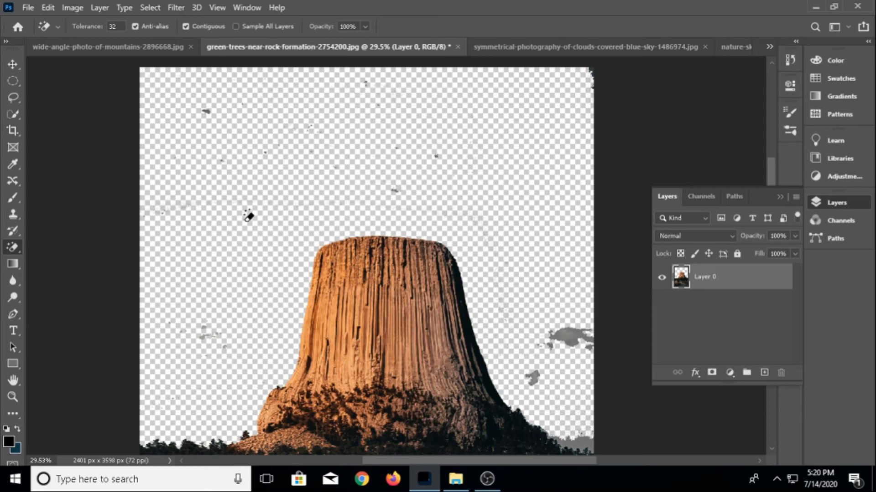
left_click(571, 334)
left_click(539, 374)
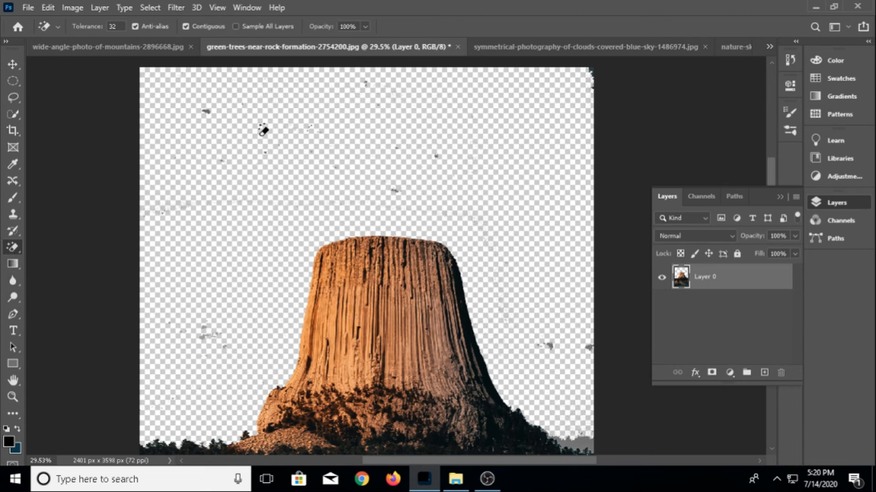
Switch to the standard Eraser tool and brush away the stray sky specks above and beside the rock
right_click(12, 247)
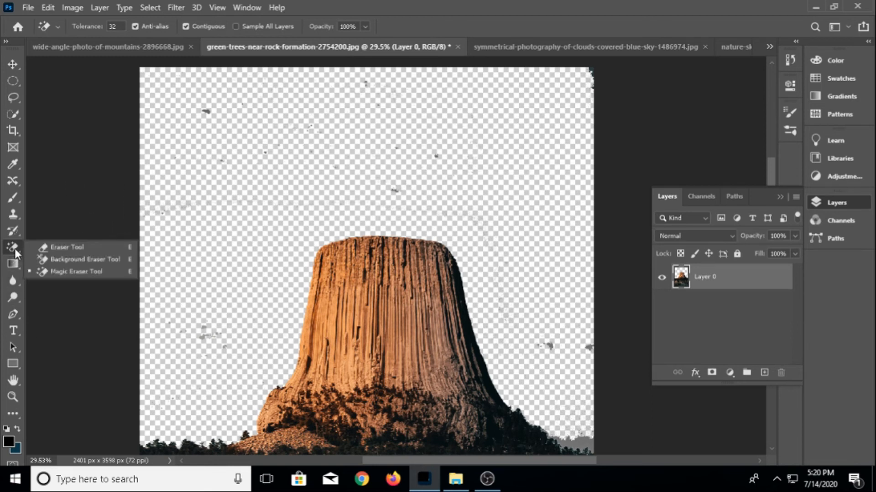
left_click(63, 248)
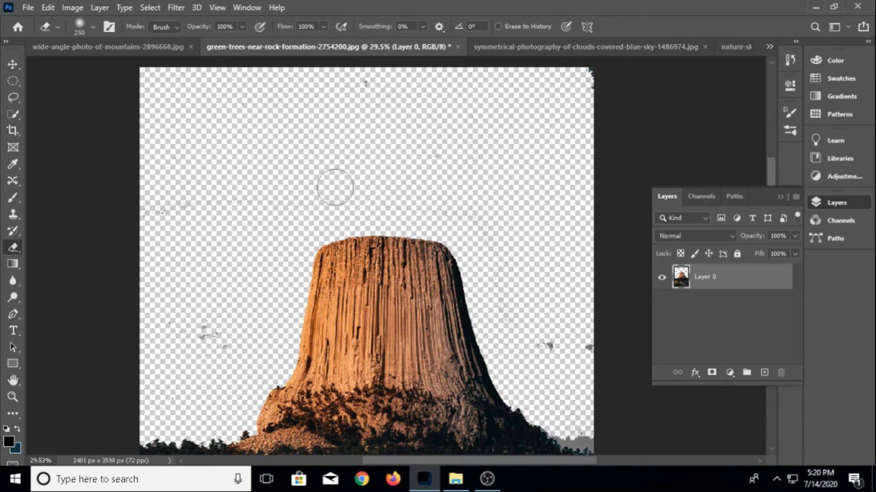
left_click_drag(610, 78, 592, 88)
mouse_move(145, 98)
left_mouse_down()
mouse_move(205, 363)
mouse_move(157, 338)
mouse_move(233, 319)
left_mouse_up()
mouse_move(548, 349)
left_mouse_down()
mouse_move(576, 342)
mouse_move(582, 358)
left_mouse_up()
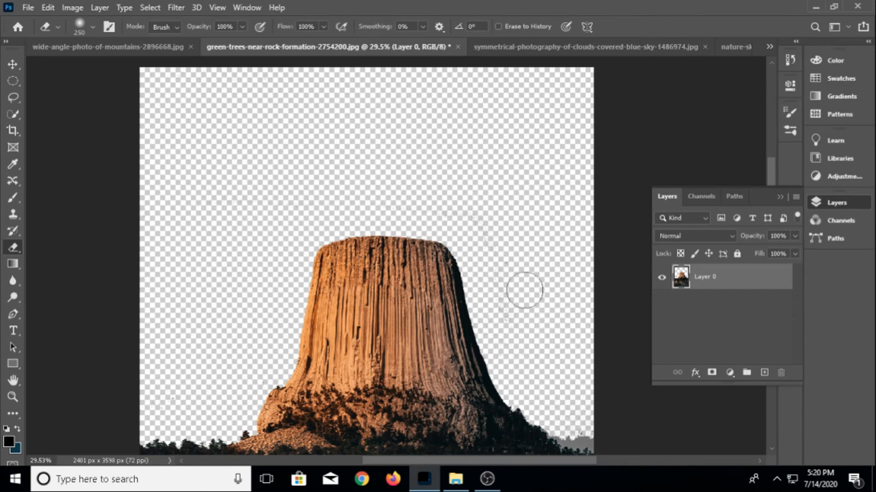
Switch back to the Magic Eraser tool and remove the grey sky patch above the trees right of the rock
right_click(16, 247)
left_click(51, 273)
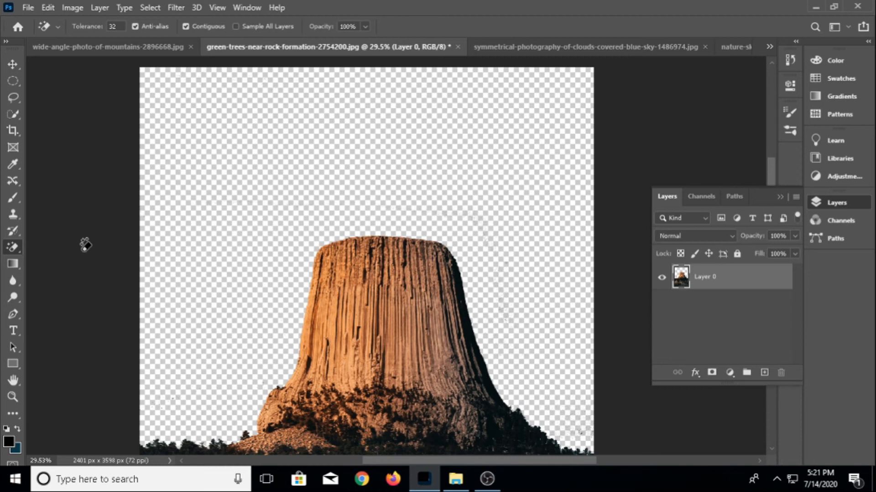
scroll(114, 187, "down", 1)
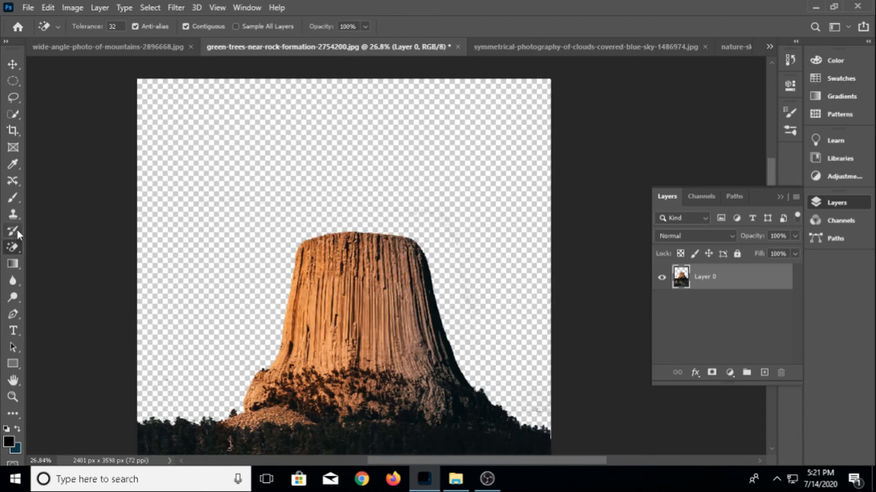
right_click(14, 248)
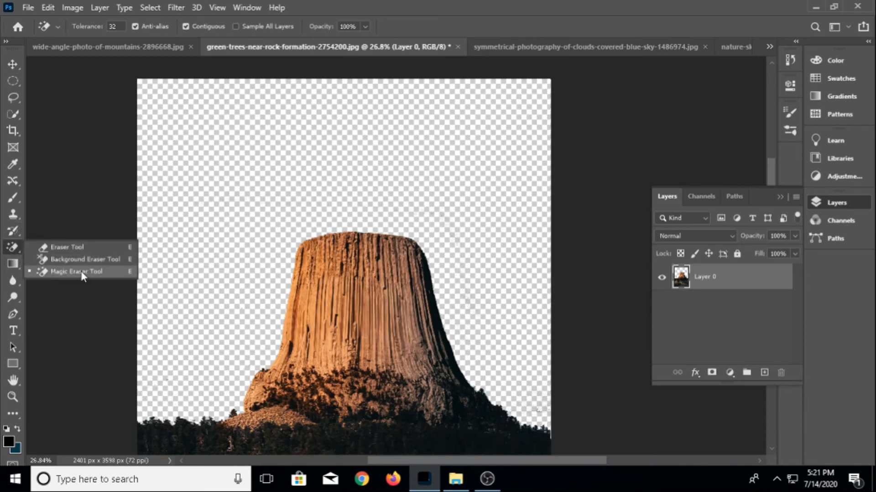
left_click(13, 250)
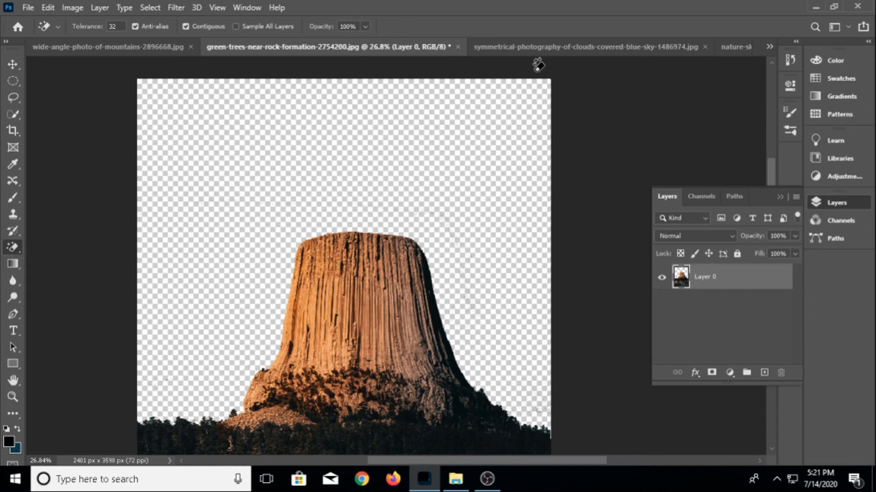
Move the sunset image from symmetrical-photography-of-clouds-covered-blue-sky-1486974.jpg into the rock formation document with the Move tool
left_click(534, 50)
scroll(407, 170, "up", 2)
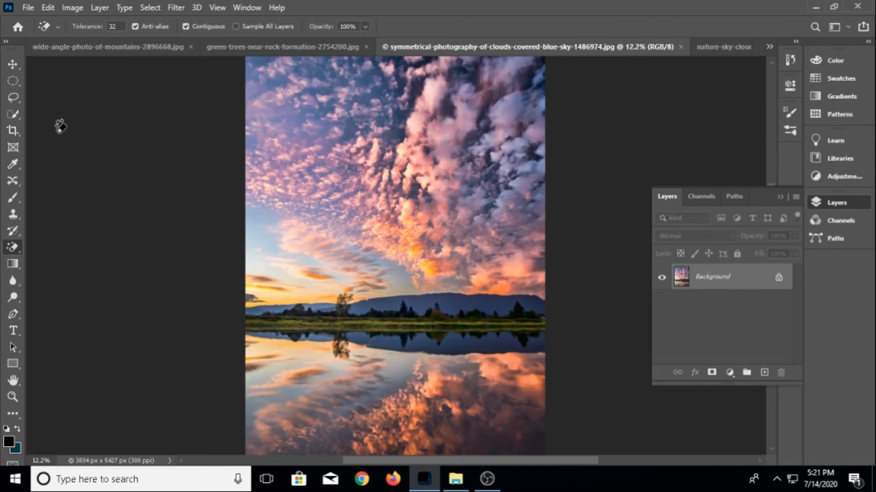
left_click(13, 64)
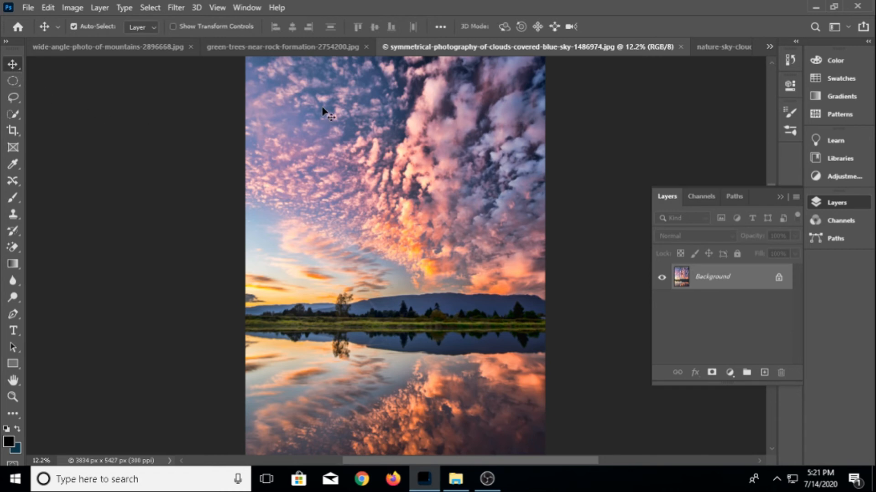
scroll(442, 137, "down", 1)
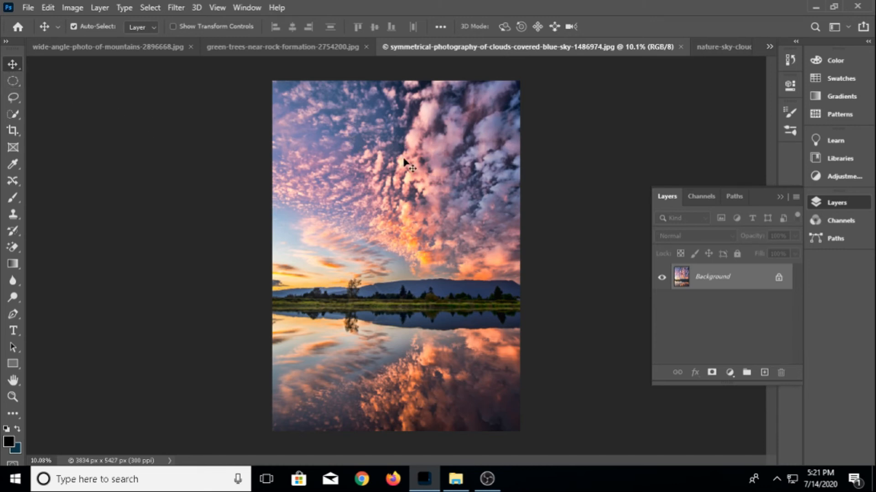
left_click_drag(311, 93, 286, 164)
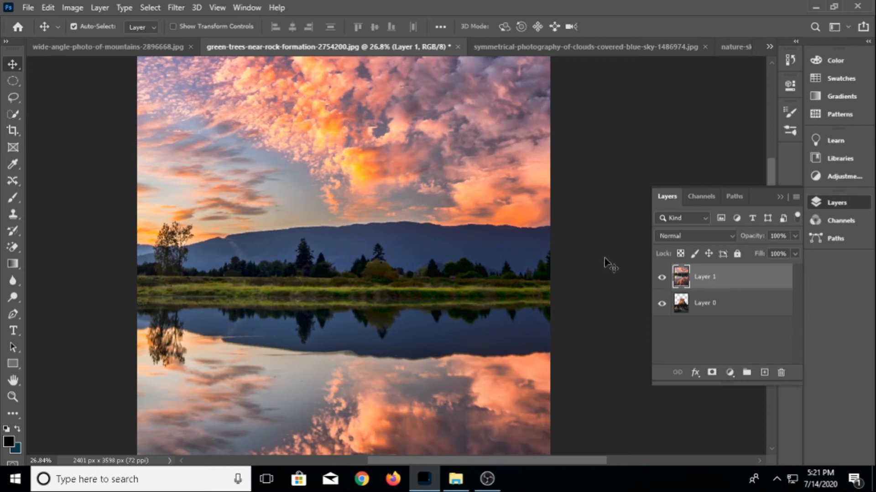
Place Layer 1 below Layer 0 and shift the sunset image down so only its clouds fill the sky behind the rock
left_click_drag(721, 279, 727, 323)
scroll(514, 195, "down", 2)
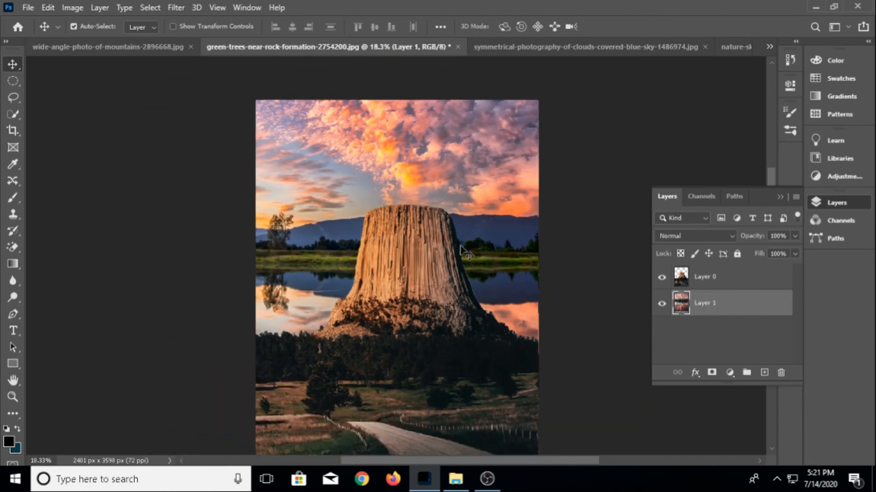
mouse_move(477, 180)
left_mouse_down()
mouse_move(475, 229)
mouse_move(468, 180)
left_mouse_up()
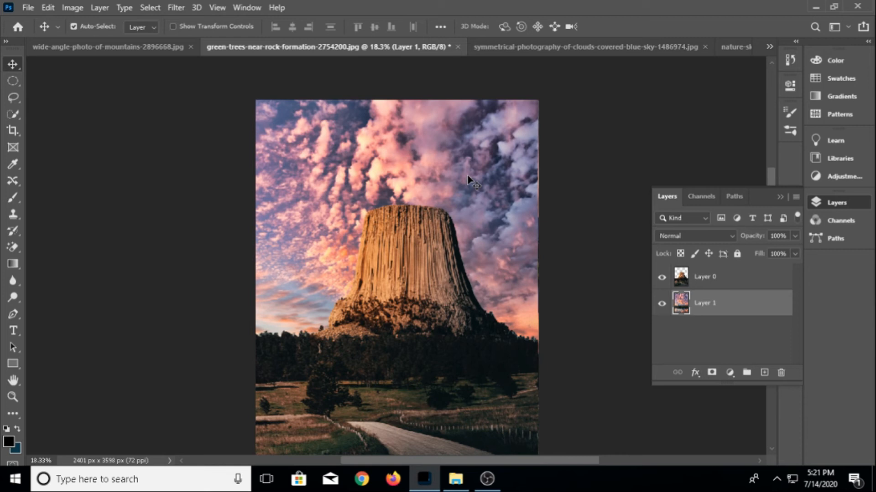
scroll(269, 159, "down", 2)
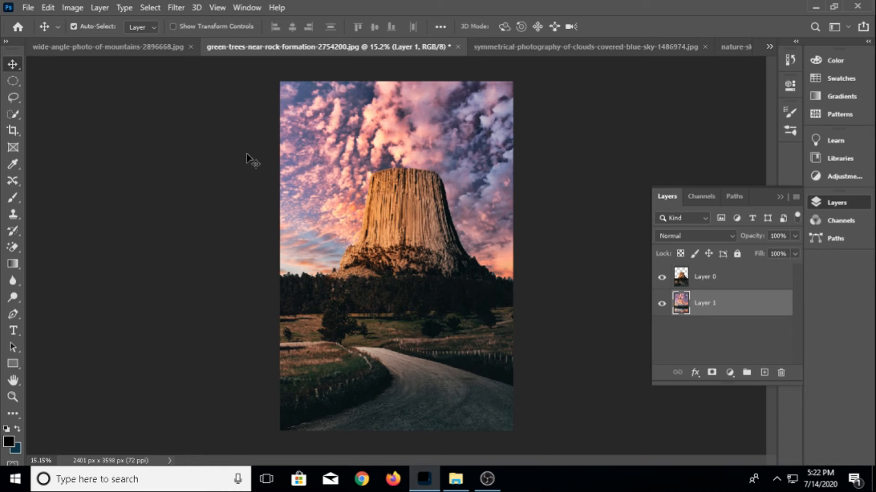
Close the mountain and rock formation documents without saving, and close the sunset cloud photo
left_click(107, 46)
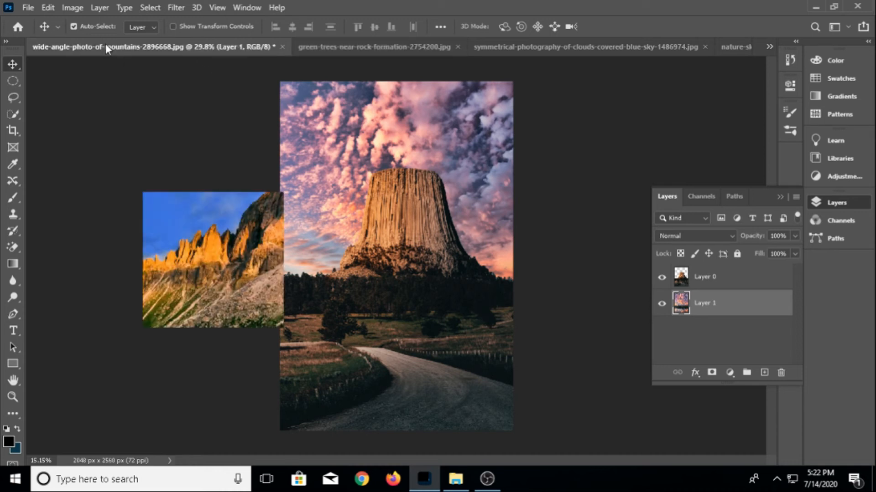
left_click(282, 47)
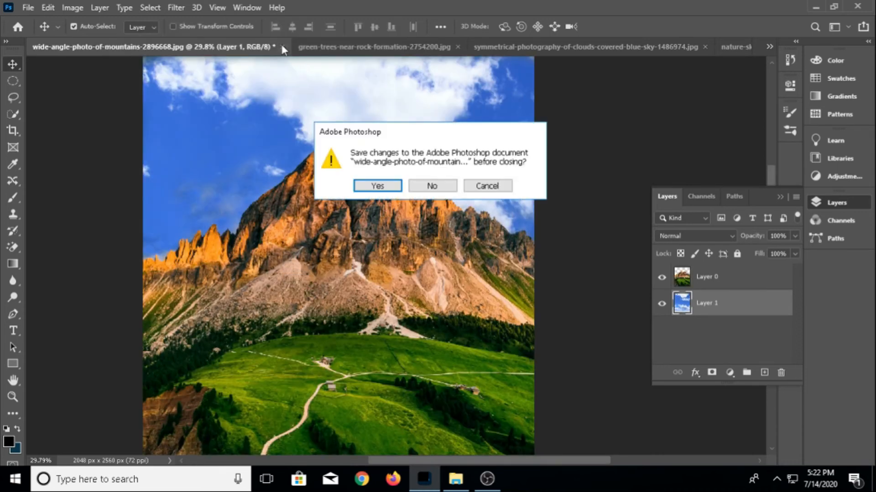
left_click(432, 185)
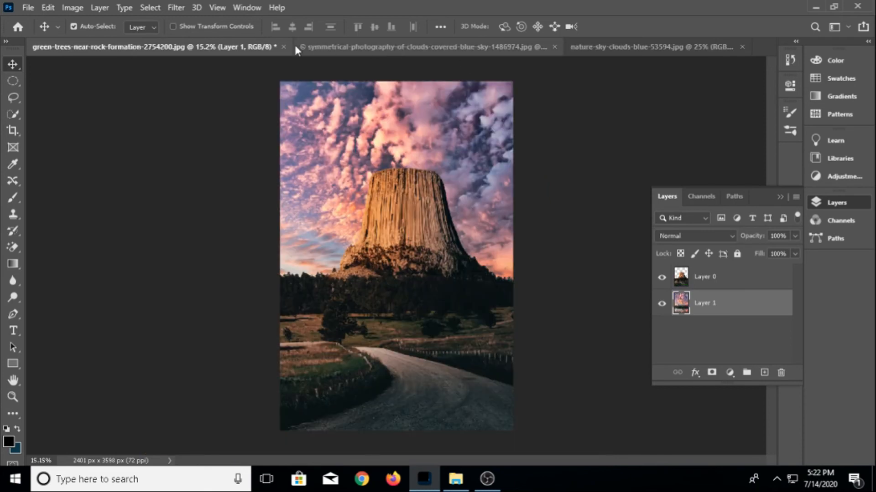
left_click(283, 46)
left_click(431, 186)
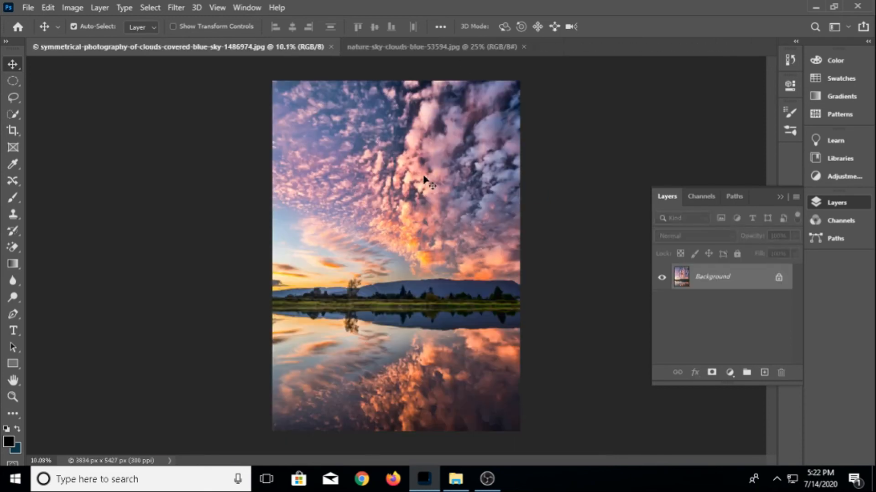
left_click(330, 46)
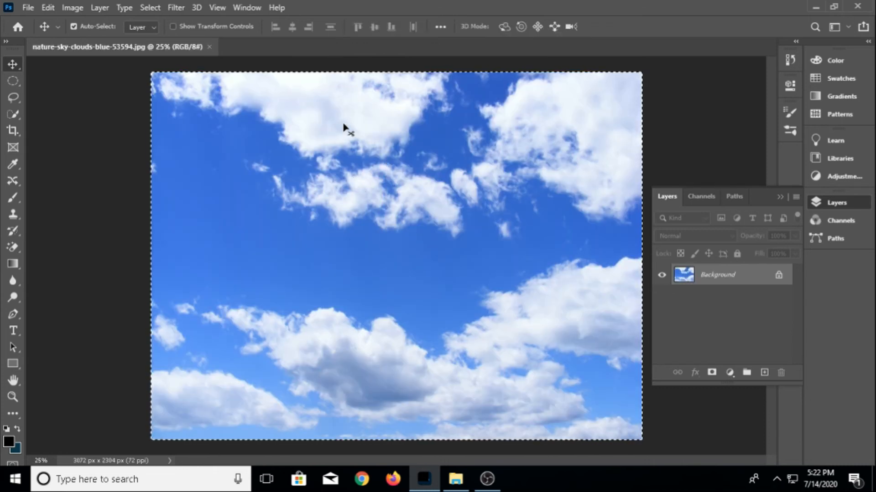
Deselect the cloud photo and create a new document from the Default Photoshop Size preset, 7 x 5 in at 300 ppi
key("ctrl+d")
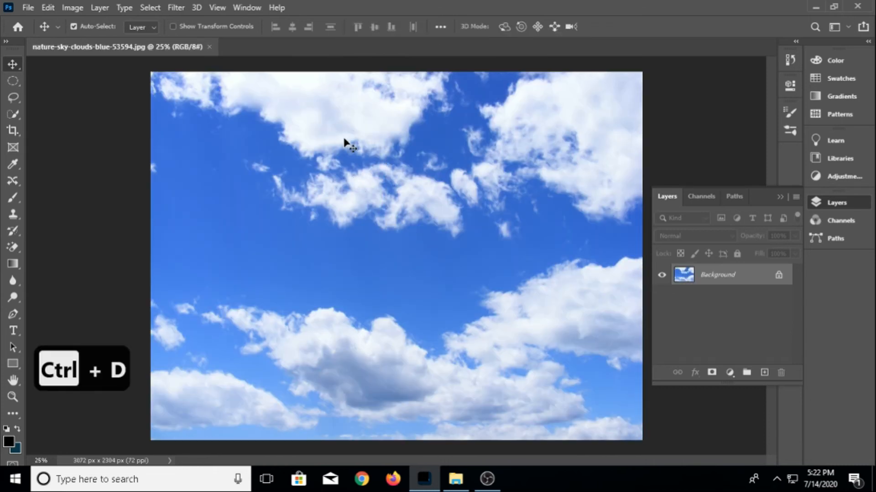
key("ctrl+n")
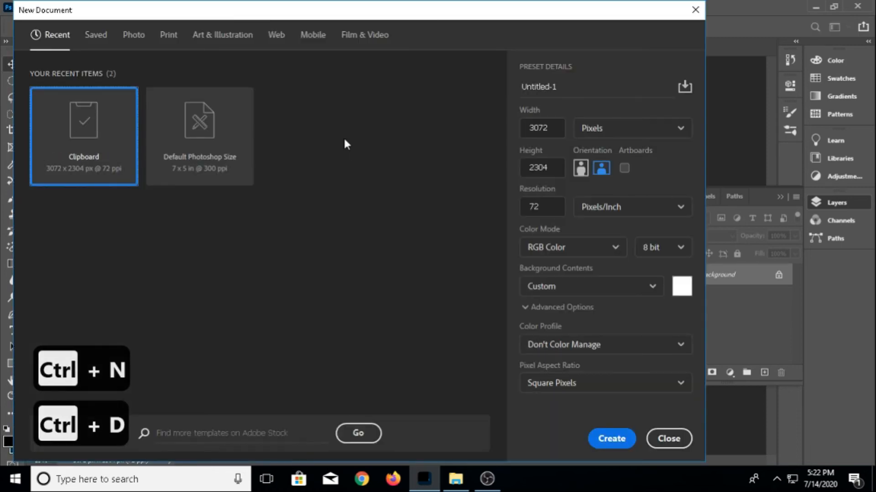
left_click(231, 133)
left_click(620, 440)
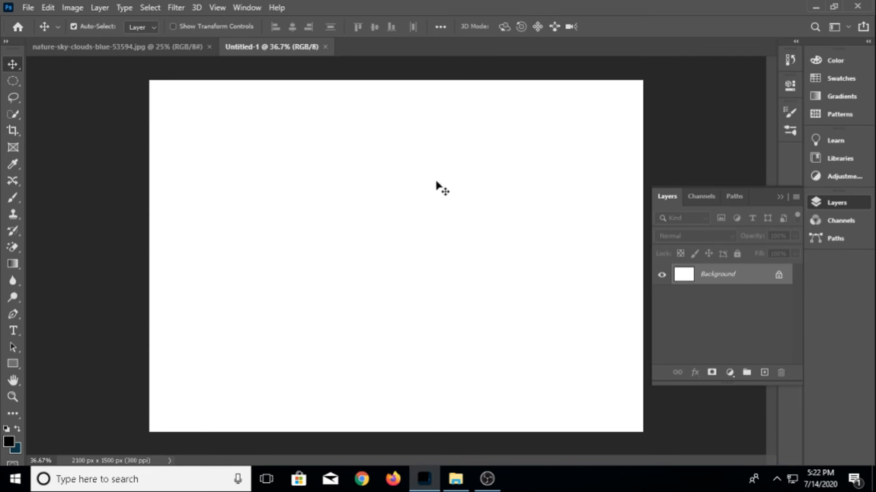
Activate the Brush tool and review its available paint symmetry options
left_click(13, 198)
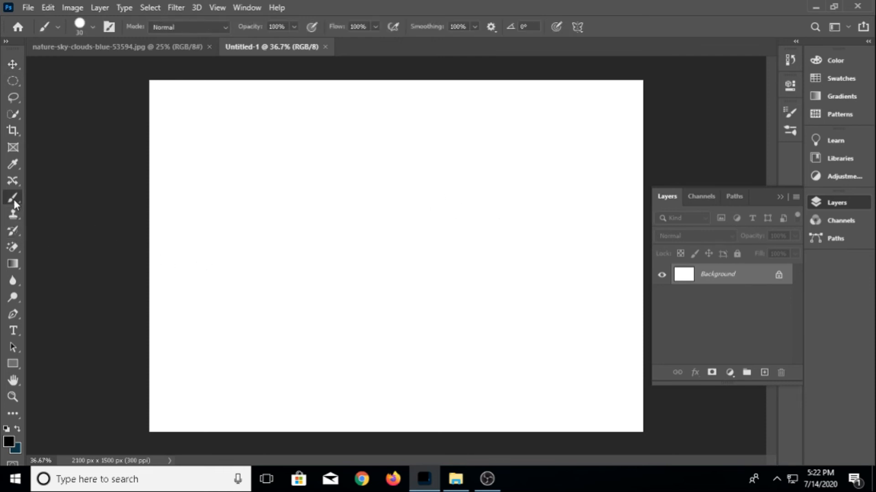
left_click(577, 26)
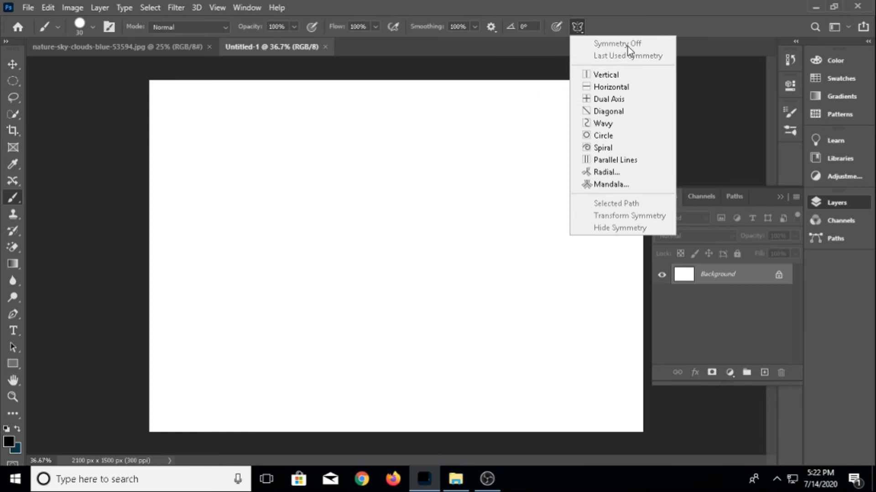
left_click(568, 26)
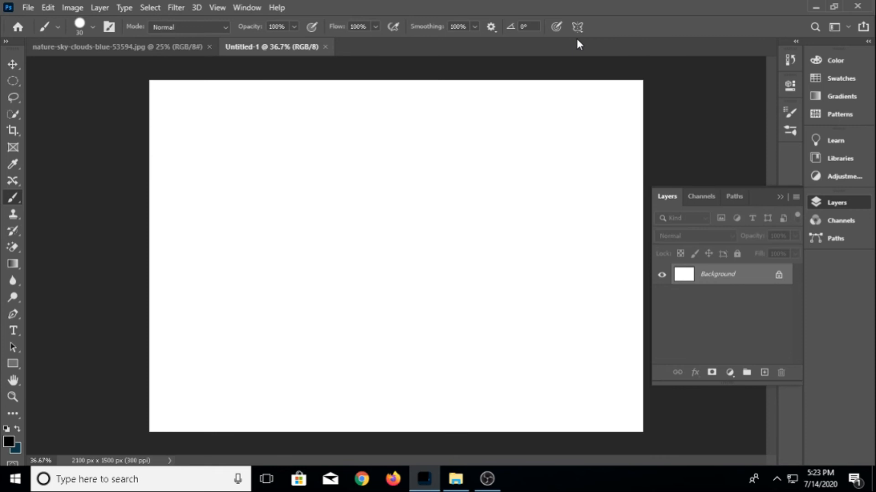
Examine the Technology Previews section of the preferences and leave the dialog without changing anything
key("ctrl+k")
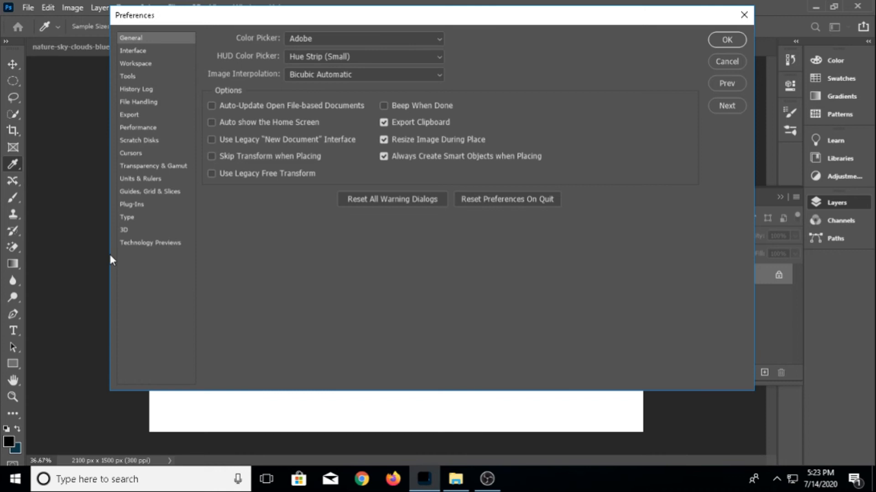
left_click(150, 246)
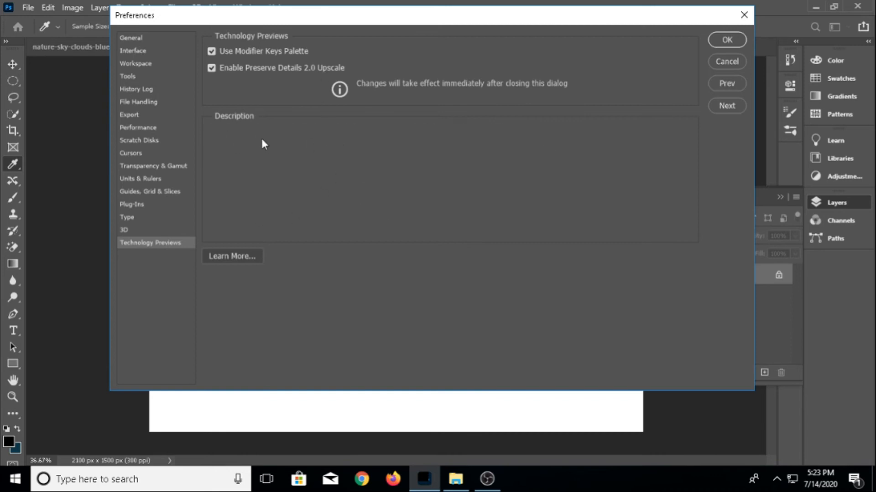
left_click_drag(464, 22, 408, 74)
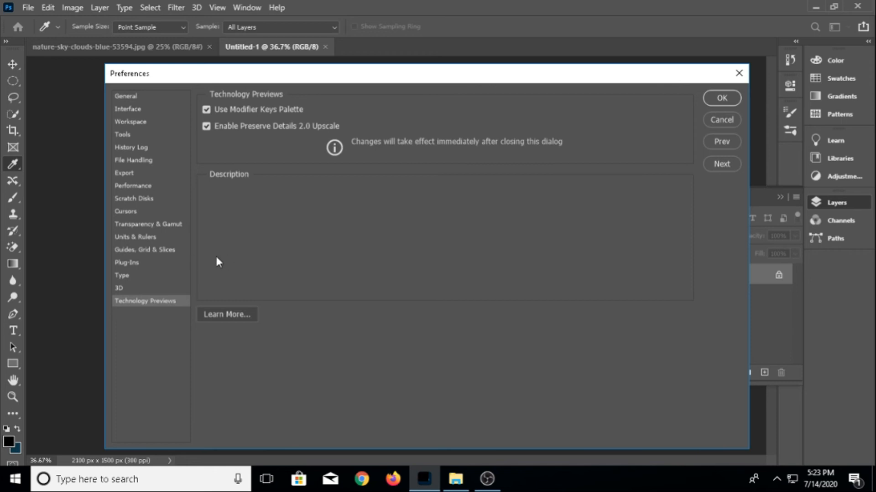
left_click(720, 120)
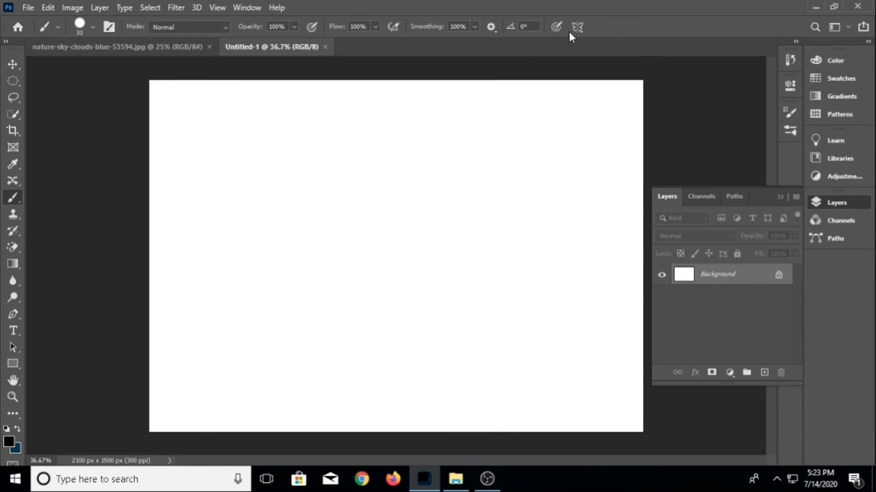
Add a vertical symmetry axis for the brush, scaled to about 108% and placed in the left part of the canvas at about X 625 px
left_click(583, 31)
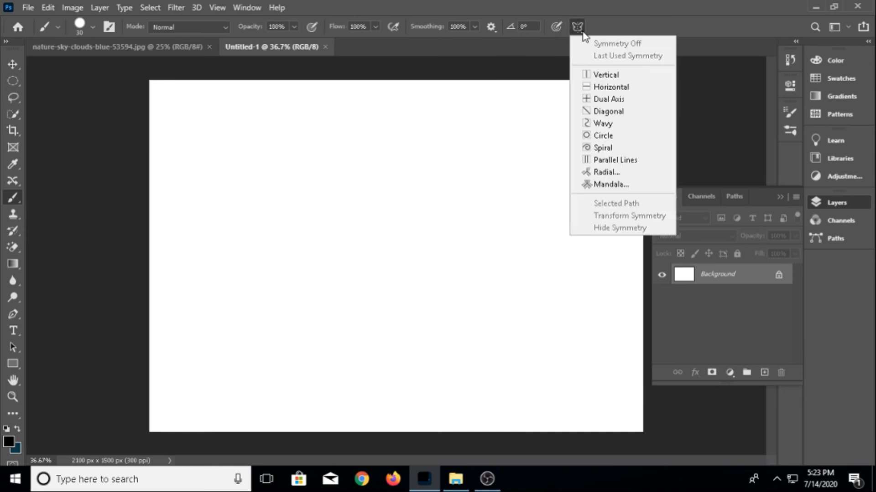
left_click(618, 81)
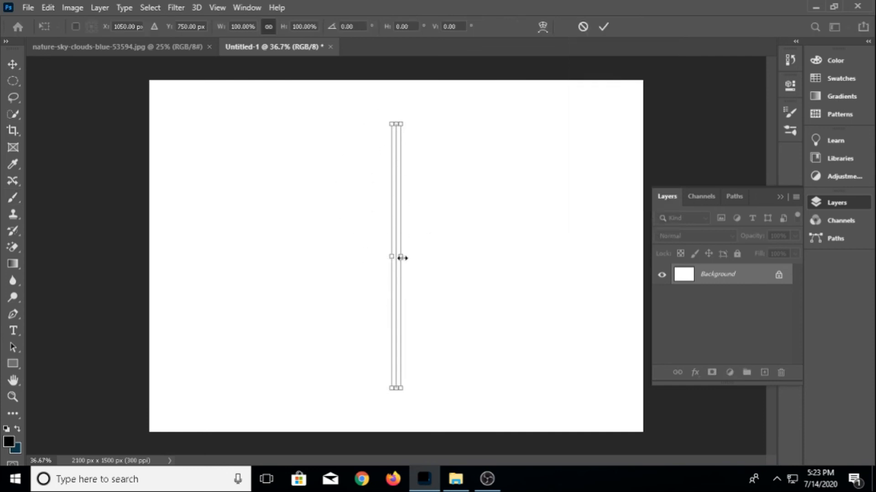
left_click_drag(395, 124, 428, 115)
key("ctrl+z")
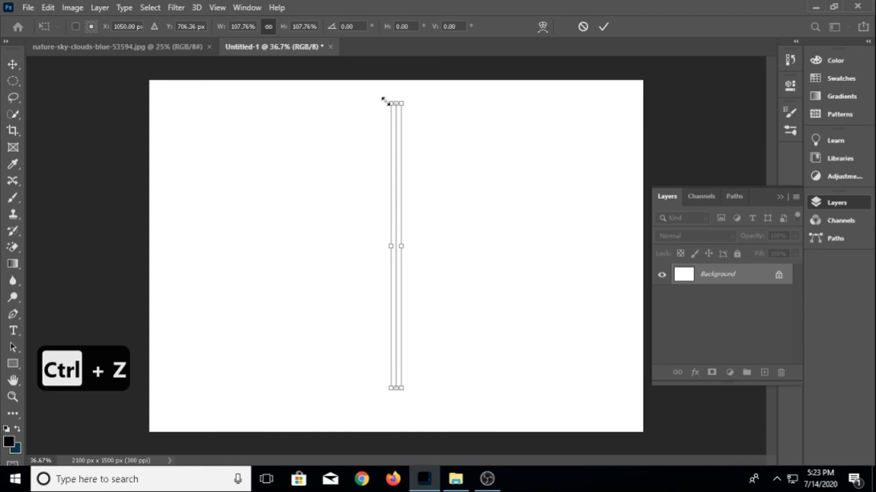
left_click_drag(394, 191, 294, 221)
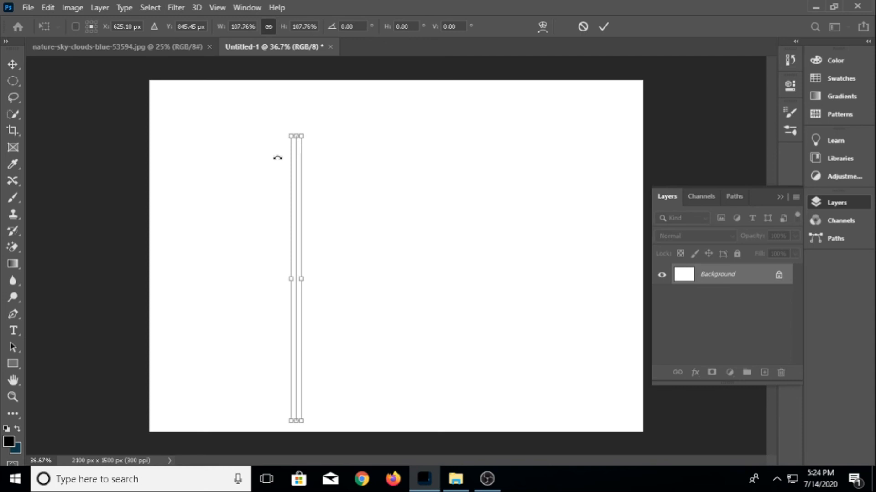
key("Return")
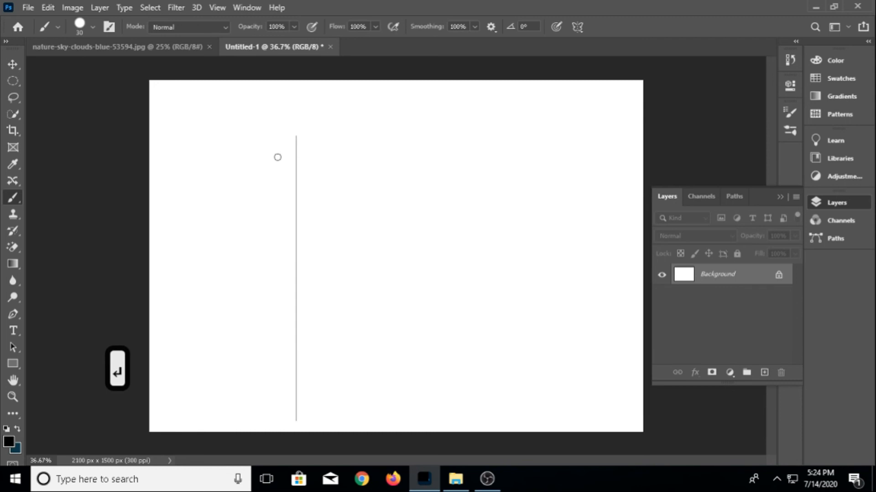
Set the foreground color to a bright, saturated red
left_click(8, 443)
left_click(570, 119)
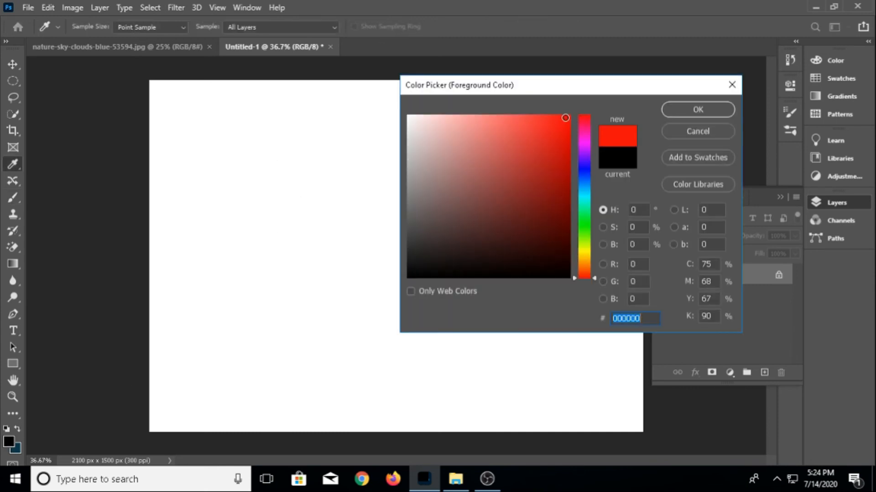
left_click(696, 110)
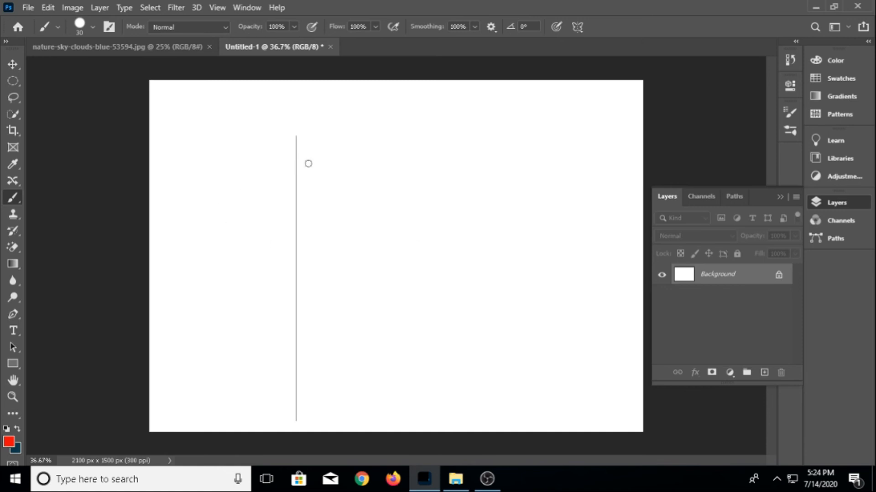
Paint a closed, curved red outline mirrored across the vertical axis, and undo the stroke and the symmetry axis
mouse_move(298, 163)
left_mouse_down()
mouse_move(334, 148)
mouse_move(358, 153)
mouse_move(393, 201)
mouse_move(336, 243)
mouse_move(332, 315)
mouse_move(311, 315)
mouse_move(287, 248)
left_mouse_up()
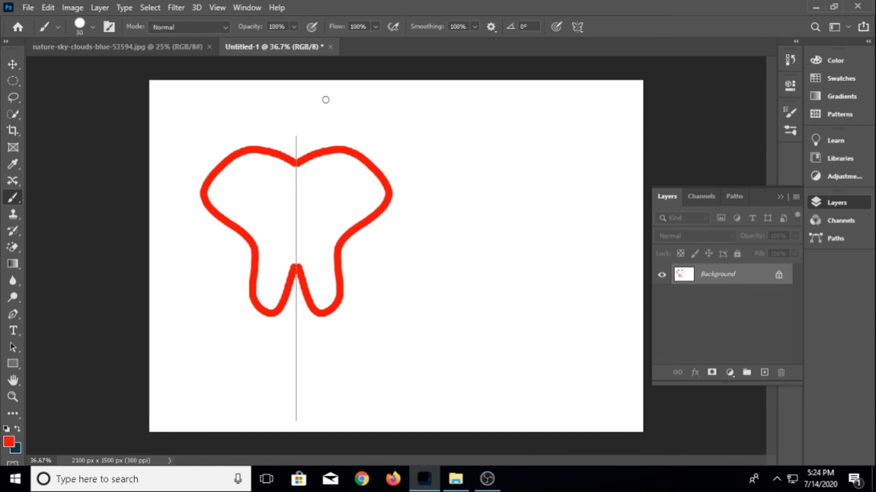
key("ctrl+z")
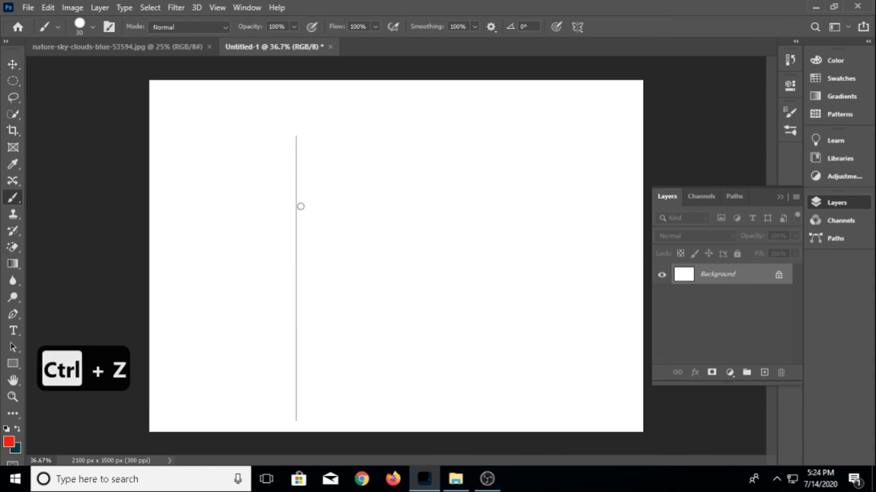
key("ctrl+z")
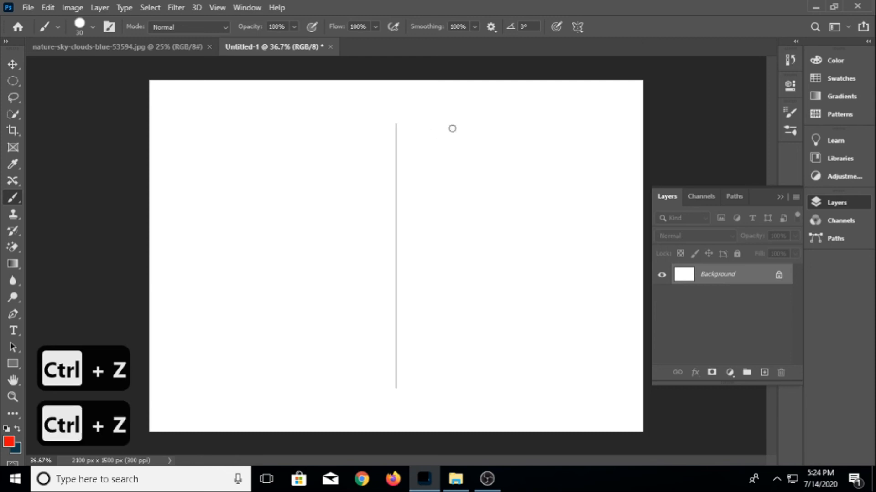
key("ctrl+z")
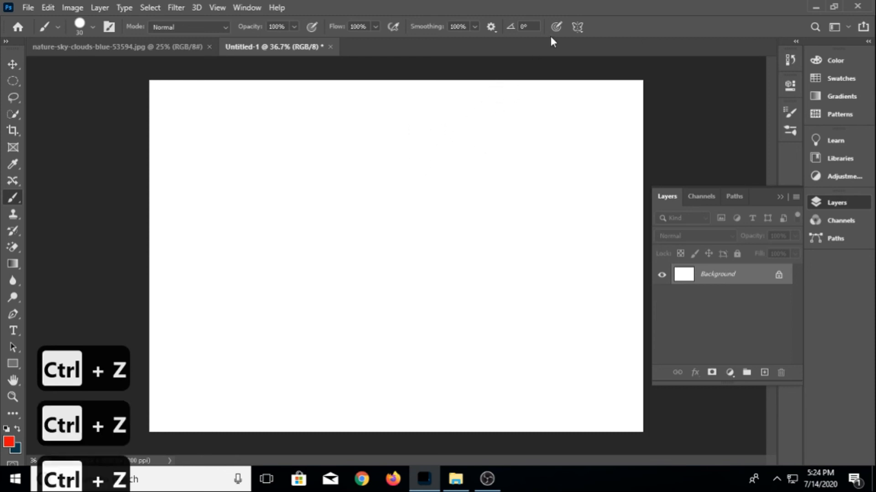
Add a vertical symmetry axis at the canvas center and rotate it clockwise by about 18°
left_click(577, 26)
left_click(595, 72)
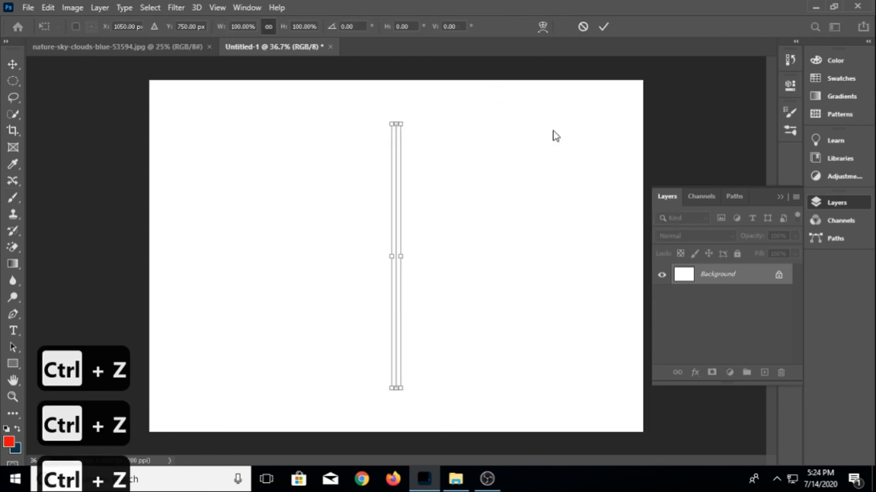
left_click_drag(415, 109, 451, 128)
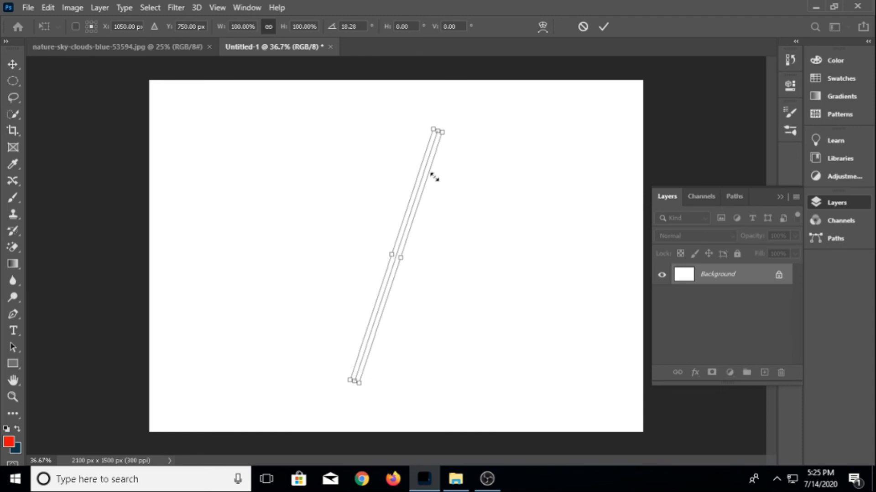
left_click(604, 27)
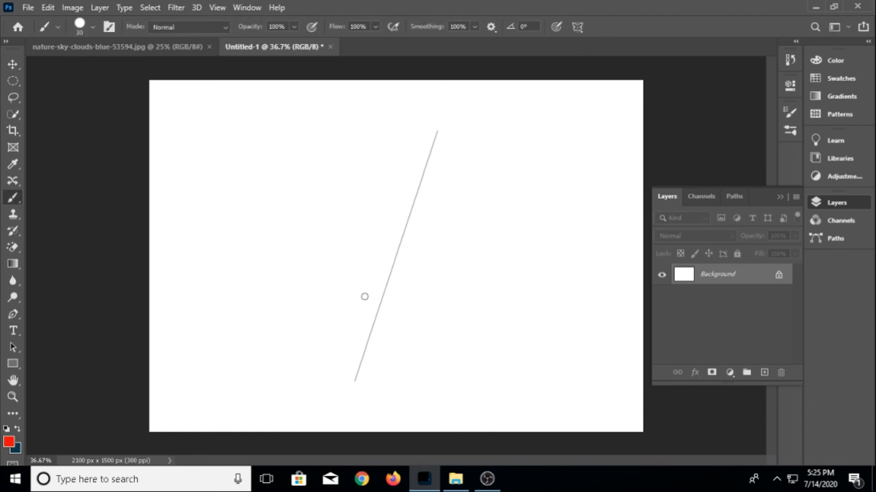
Turn the symmetry off, restore the last used symmetry axis, and turn it off again
left_click(577, 26)
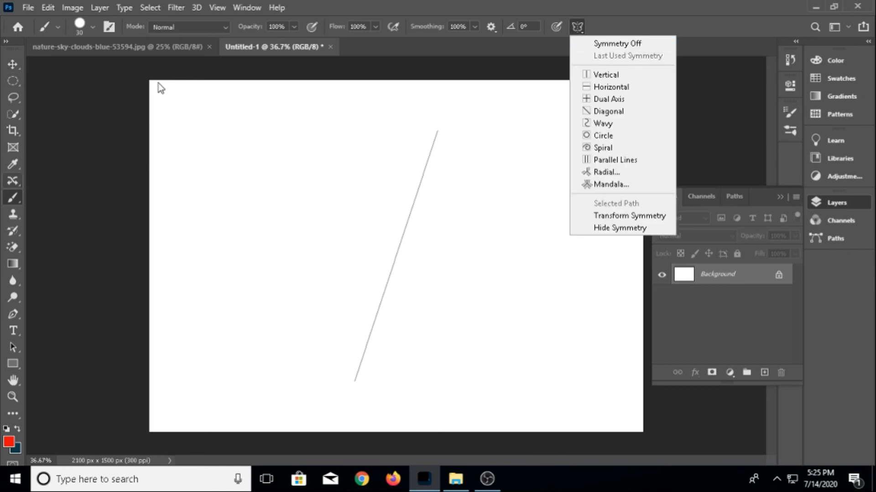
left_click(622, 44)
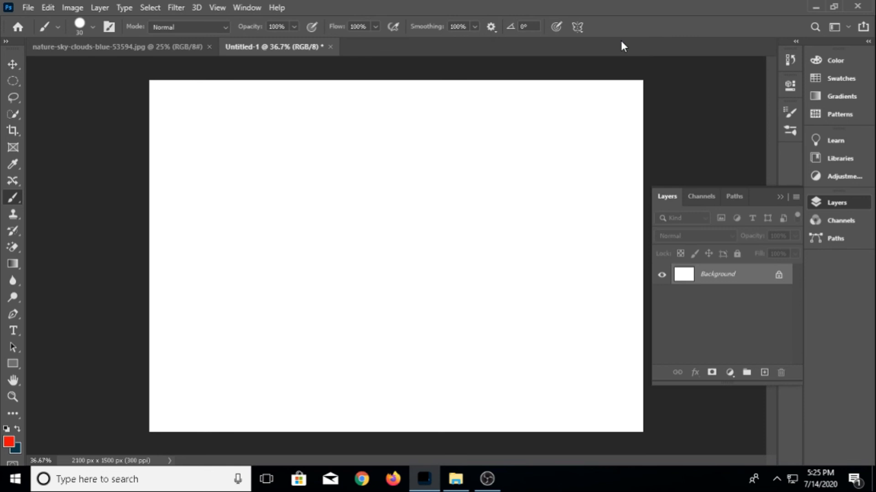
left_click(578, 27)
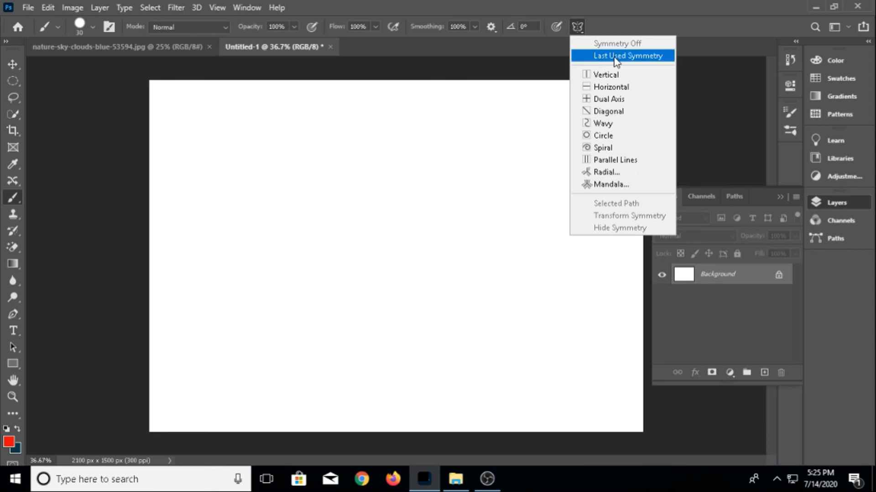
left_click(629, 57)
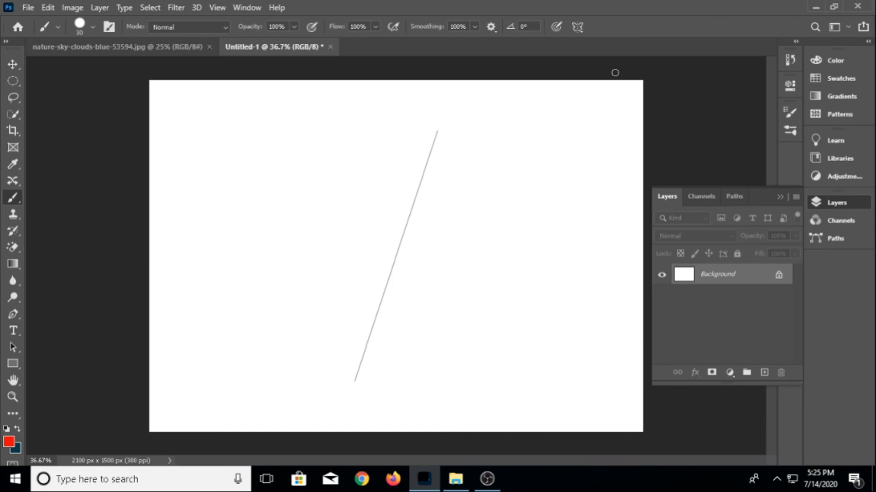
left_click(578, 27)
left_click(595, 43)
Apply horizontal paint symmetry with its axis at the default position across the canvas center
left_click(578, 28)
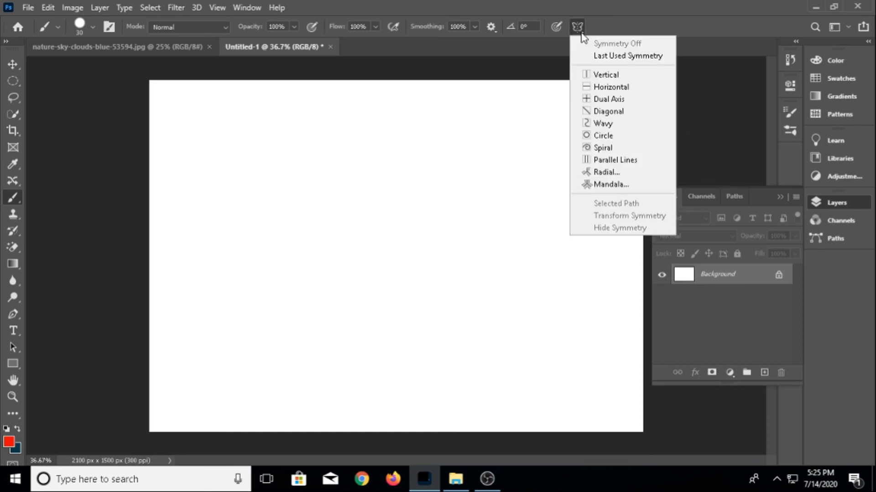
left_click(613, 88)
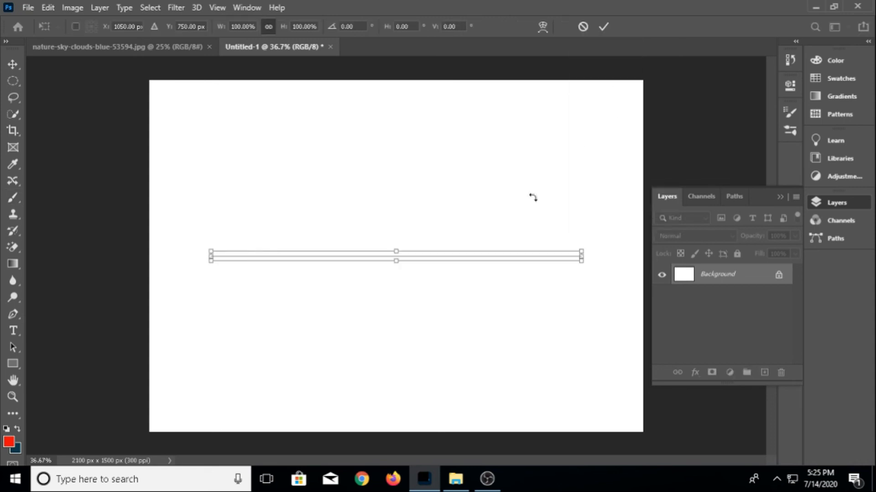
key("Return")
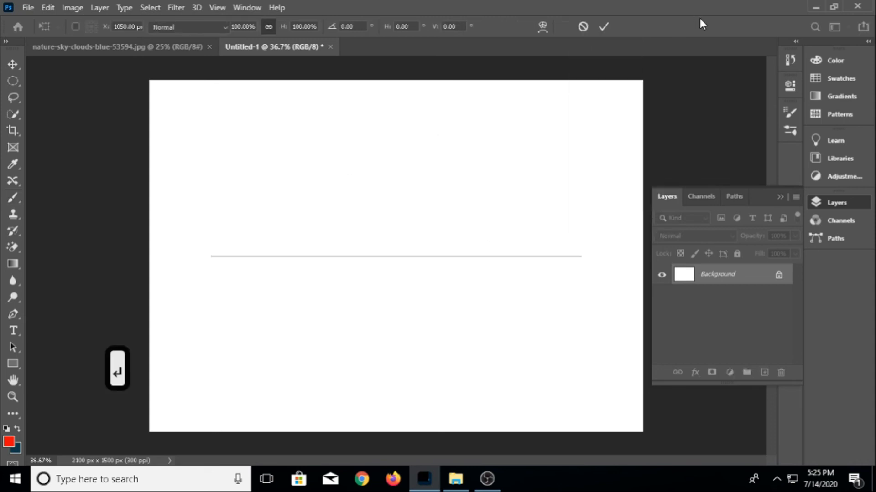
Paint a wavy red stroke rising to the right above the horizontal axis, and undo the stroke and the axis
left_click(219, 237)
mouse_move(223, 236)
left_mouse_down()
mouse_move(287, 219)
mouse_move(348, 182)
mouse_move(401, 180)
mouse_move(430, 137)
mouse_move(514, 86)
mouse_move(561, 121)
mouse_move(577, 98)
left_mouse_up()
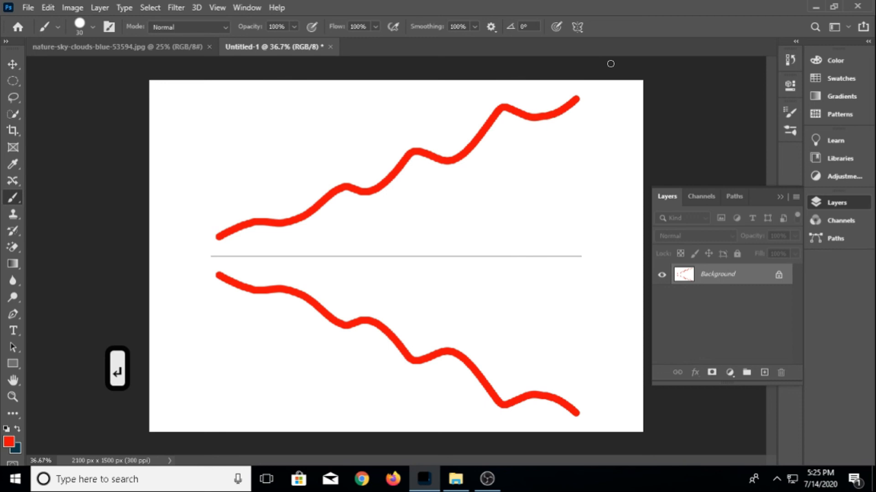
key("ctrl+z")
key("ctrl+z")
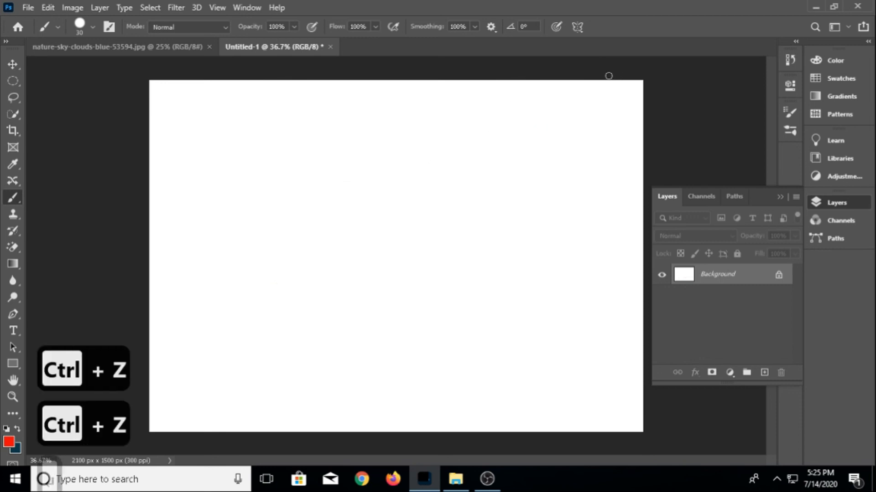
Apply dual-axis paint symmetry at the canvas center, paint a wavy red stroke in the upper-right quadrant, and undo the stroke
left_click(577, 27)
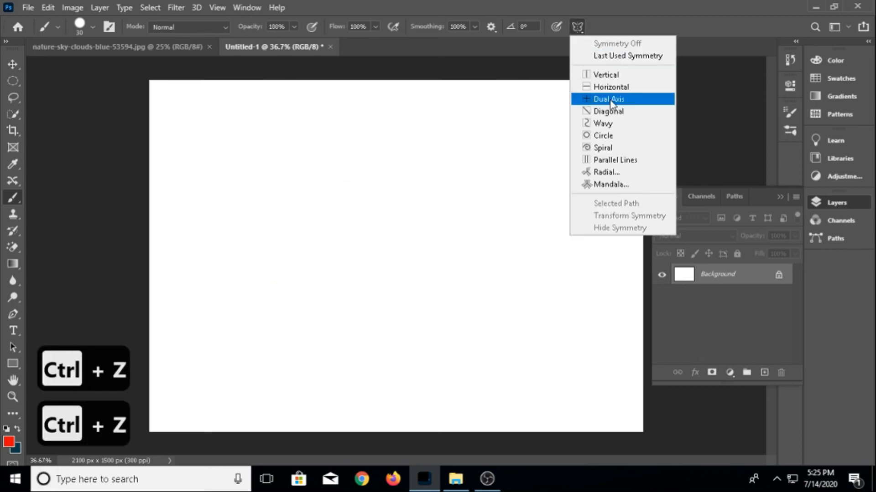
left_click(611, 98)
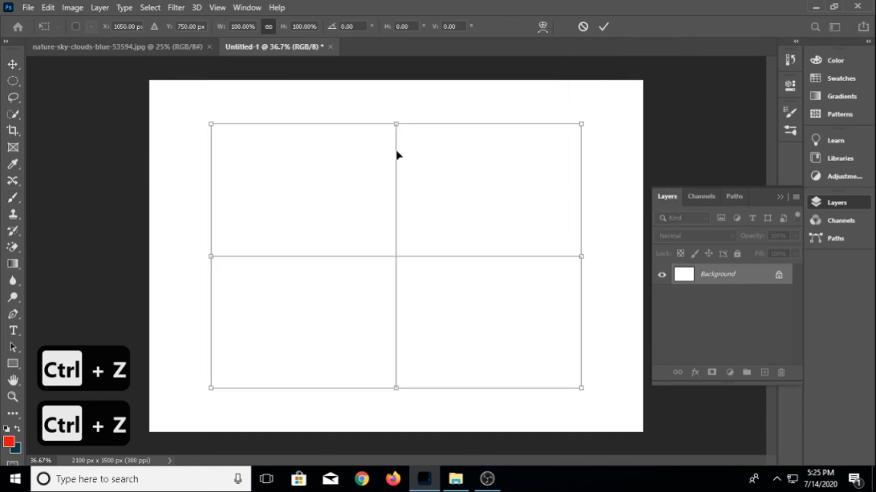
key("Return")
mouse_move(401, 146)
left_mouse_down()
mouse_move(428, 147)
mouse_move(447, 188)
mouse_move(468, 198)
mouse_move(483, 171)
mouse_move(513, 167)
mouse_move(526, 191)
mouse_move(528, 254)
left_mouse_up()
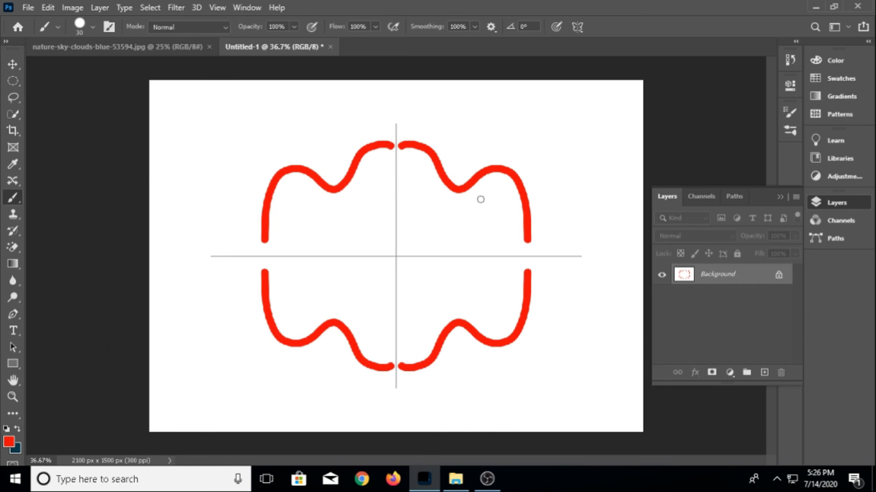
key("ctrl+z")
Paint a winding red stroke downward along a wavy symmetry axis, and undo both the stroke and the axis
left_click(577, 27)
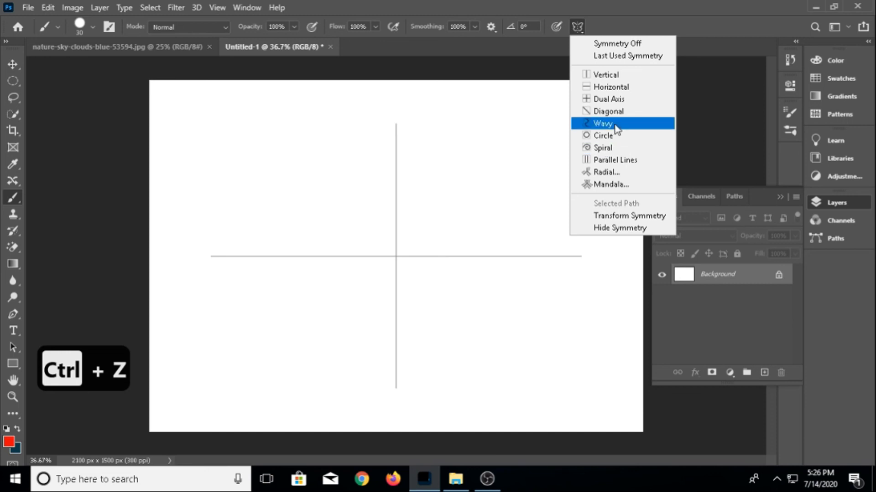
left_click(602, 123)
key("Return")
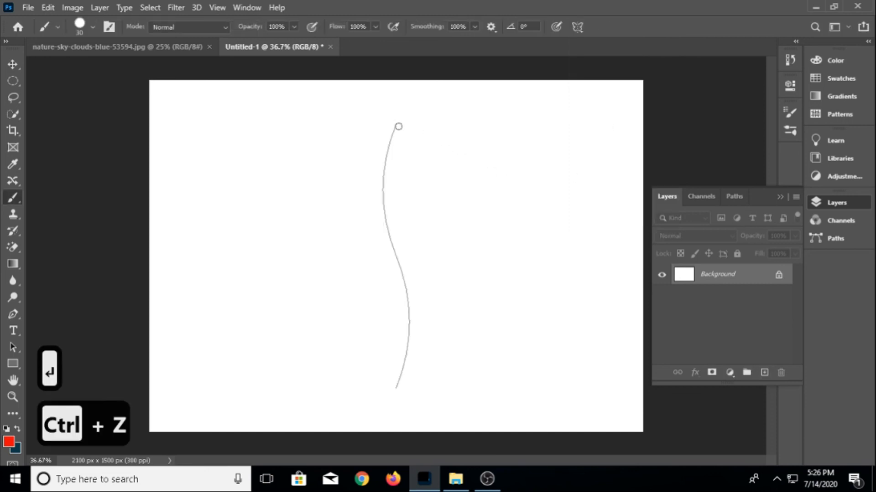
mouse_move(398, 125)
left_mouse_down()
mouse_move(362, 162)
mouse_move(360, 183)
mouse_move(381, 231)
mouse_move(379, 283)
mouse_move(401, 337)
mouse_move(395, 384)
left_mouse_up()
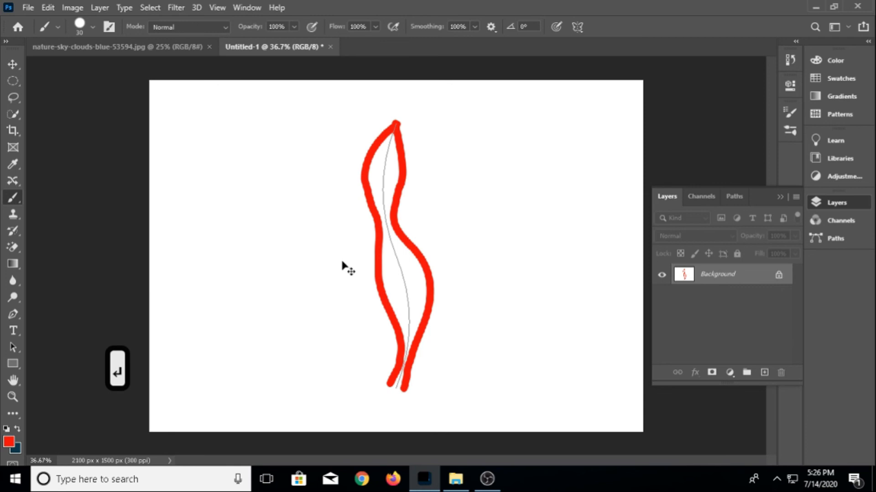
key("ctrl+z")
key("ctrl+z")
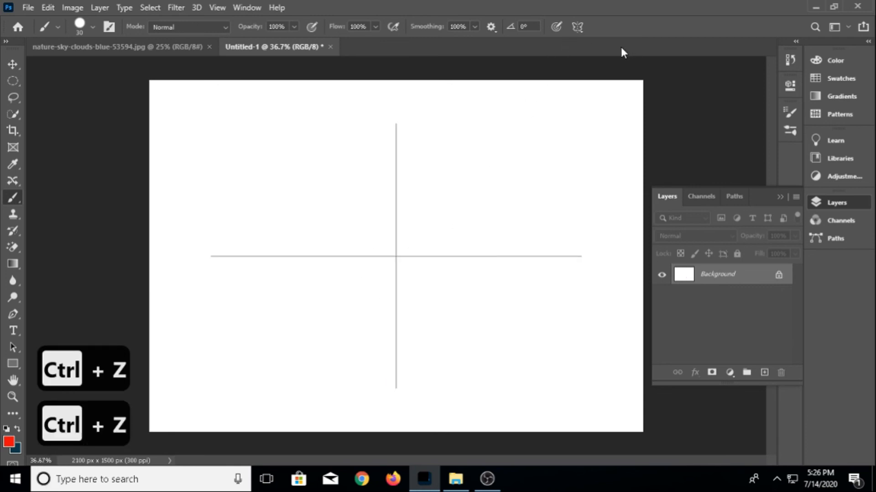
Turn the symmetry off and create a Mandala symmetry with a segment count of 3
left_click(577, 27)
left_click(593, 44)
left_click(577, 27)
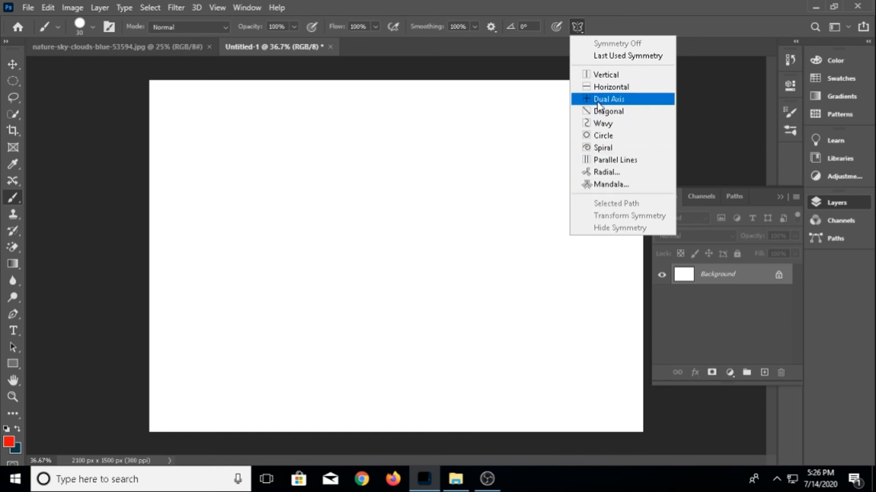
left_click(615, 184)
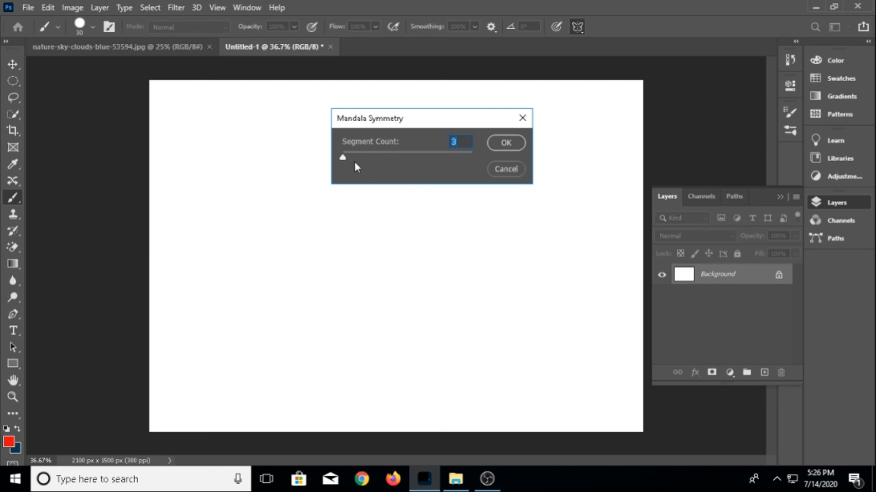
left_click_drag(344, 157, 354, 158)
left_click_drag(384, 157, 391, 157)
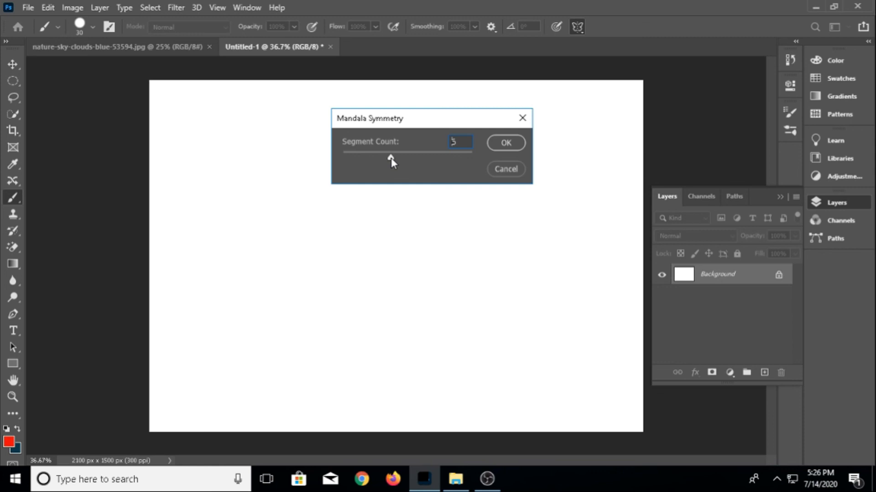
left_click(514, 147)
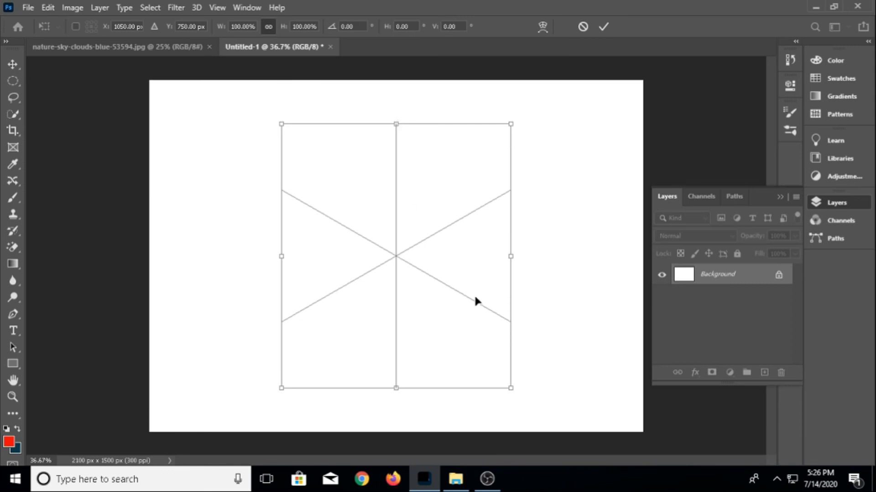
Enlarge the mandala symmetry axes to about 106% toward the canvas's lower left and apply the transform
mouse_move(512, 122)
left_mouse_down()
mouse_move(541, 102)
mouse_move(509, 126)
left_mouse_up()
left_click_drag(284, 390, 264, 405)
scroll(434, 261, "up", 1)
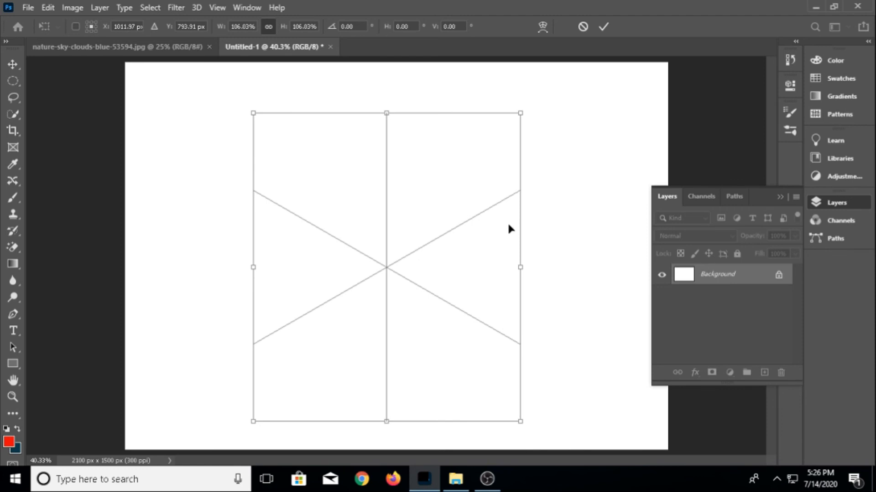
key("Return")
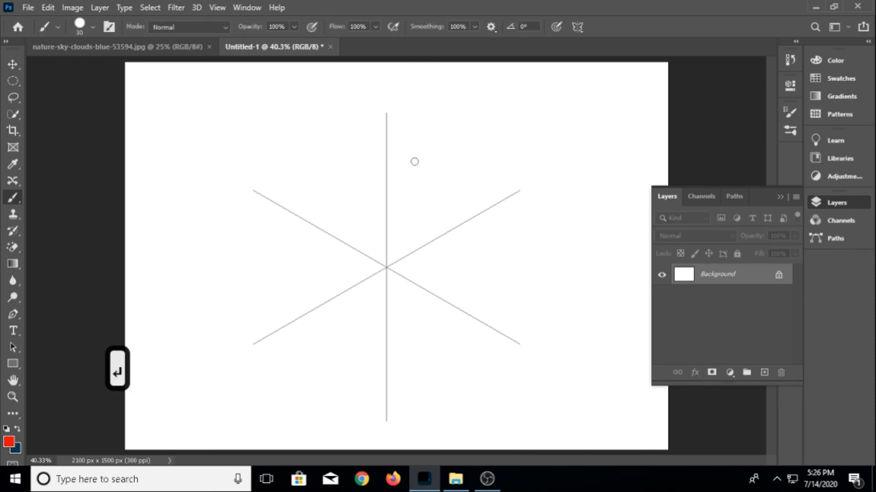
Paint a red half-petal outline from the upper vertical axis toward the mandala center, and add a dot at the center
mouse_move(388, 147)
left_mouse_down()
mouse_move(422, 148)
mouse_move(432, 181)
mouse_move(406, 207)
mouse_move(388, 265)
left_mouse_up()
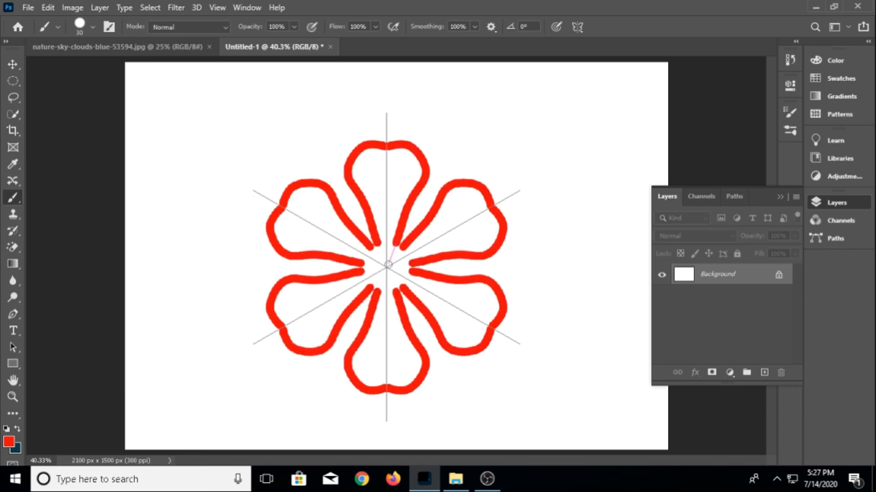
left_click(394, 244)
left_click_drag(393, 249, 386, 262)
left_click(386, 268)
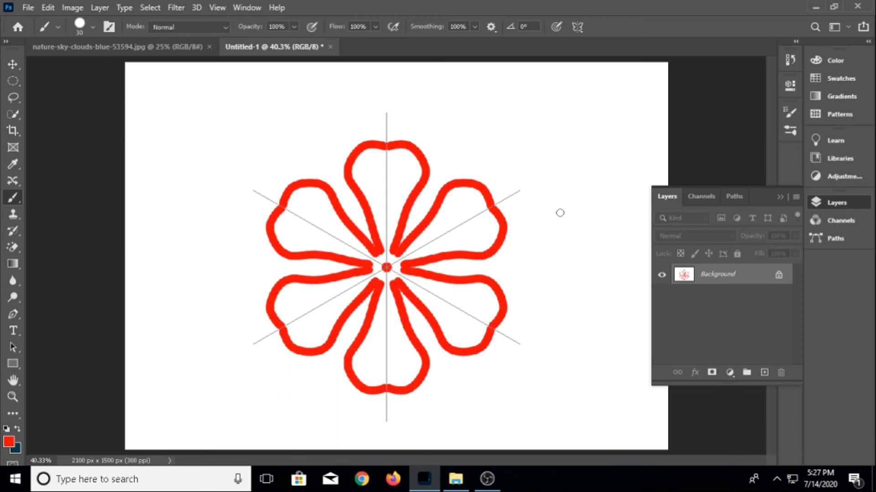
Convert the Background into a regular layer named Layer 0 and turn the paint symmetry off
double_click(707, 274)
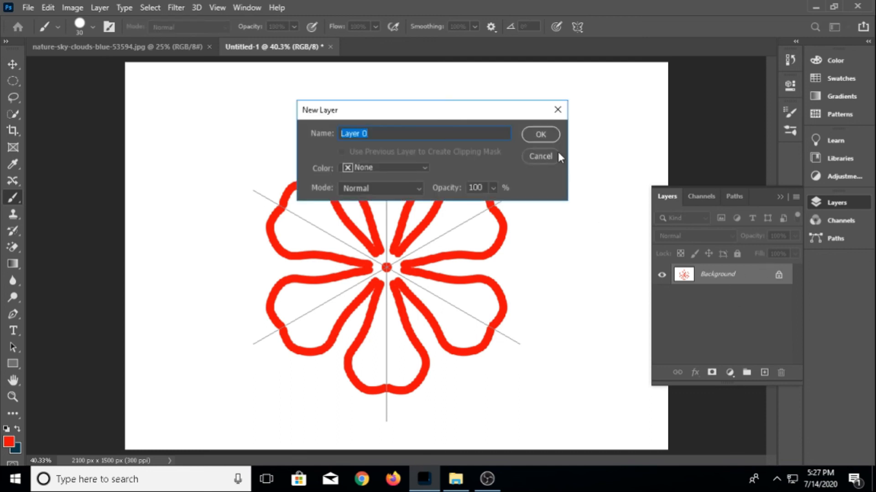
left_click(533, 132)
left_click(577, 26)
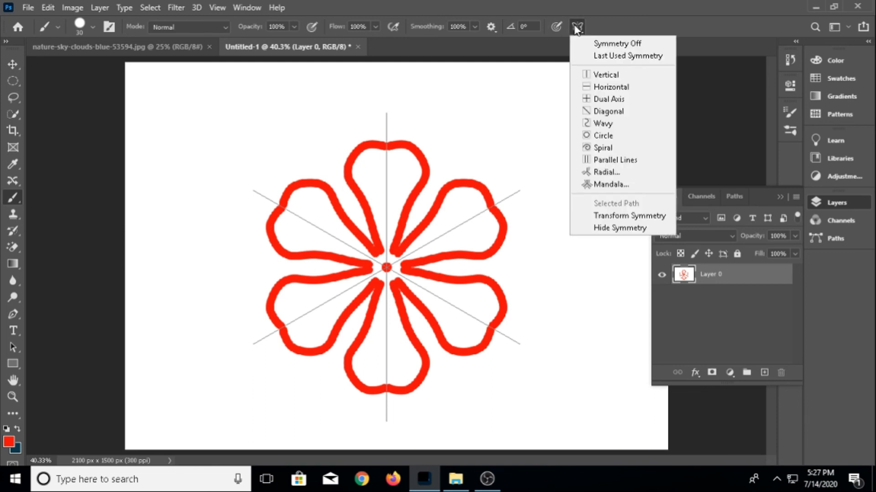
left_click(594, 40)
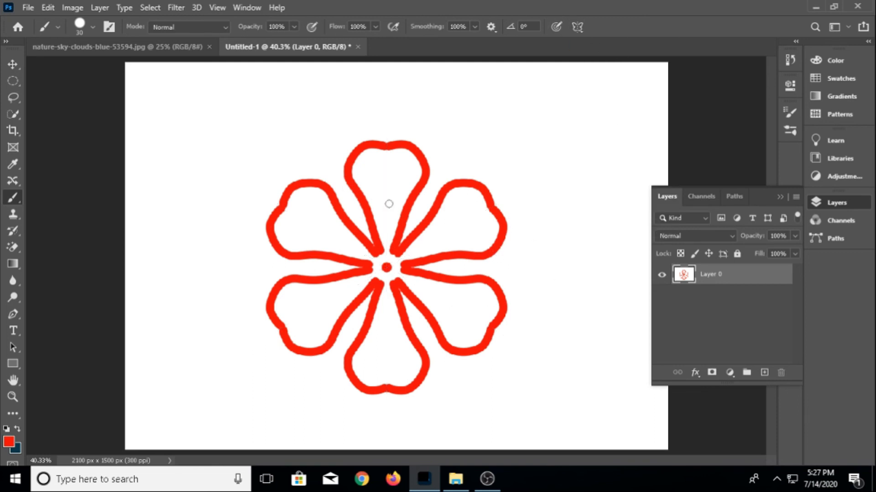
Move the flower layer slightly down and to the left with the Move tool, and undo the move
left_click(12, 65)
left_click_drag(397, 231, 384, 248)
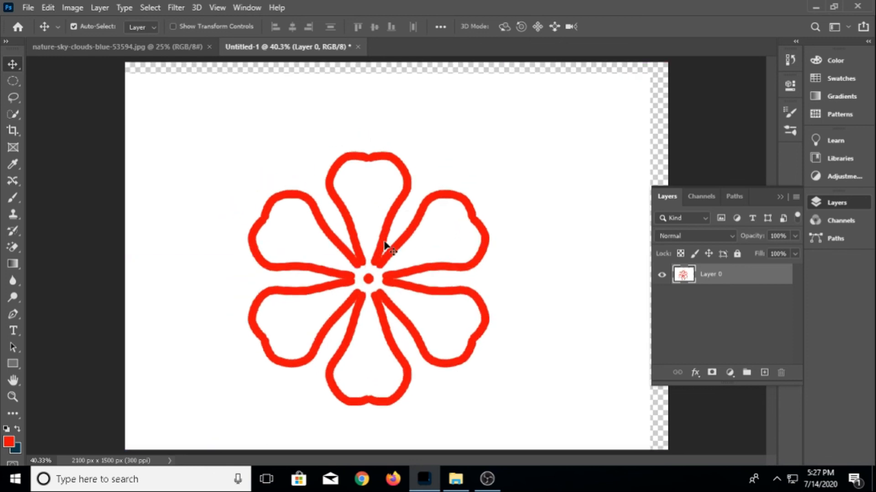
key("ctrl+z")
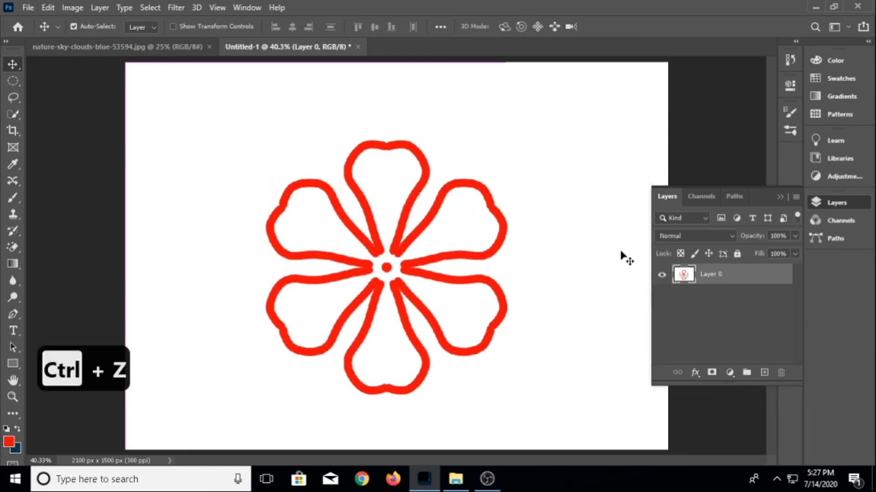
Add a new empty layer and hide Layer 0 beneath it, and undo both changes
left_click(764, 372)
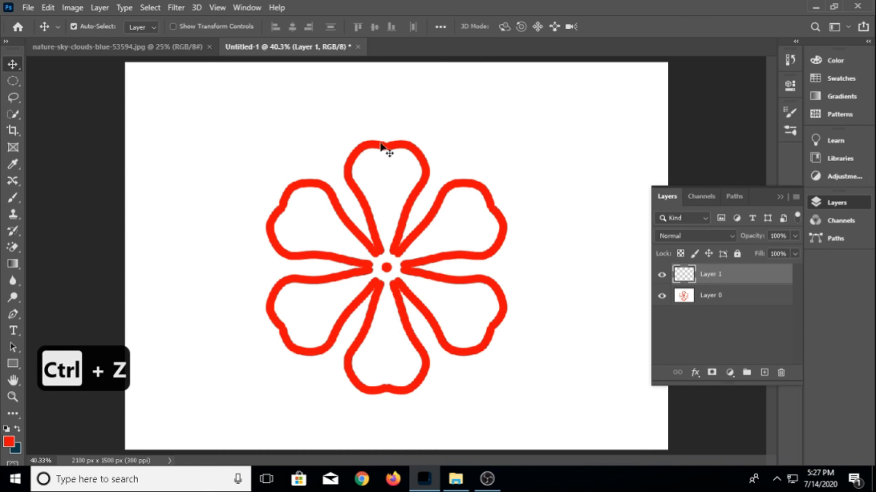
left_click(661, 295)
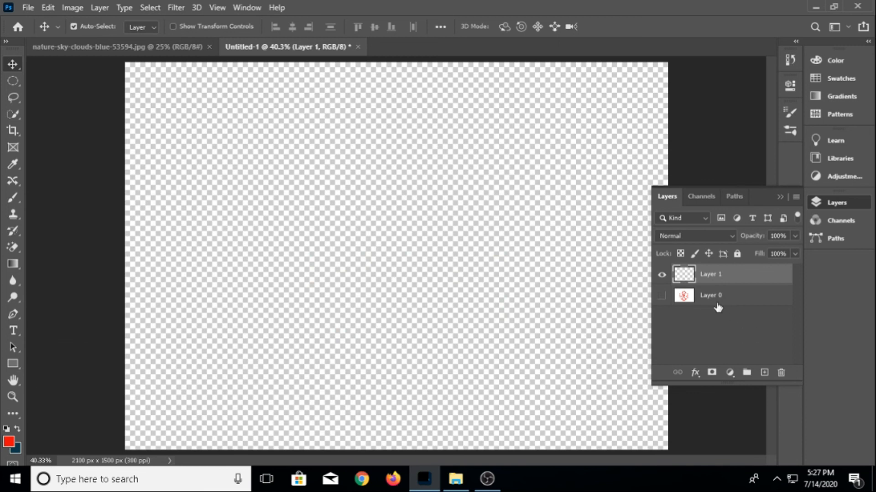
key("ctrl+z")
key("ctrl+z")
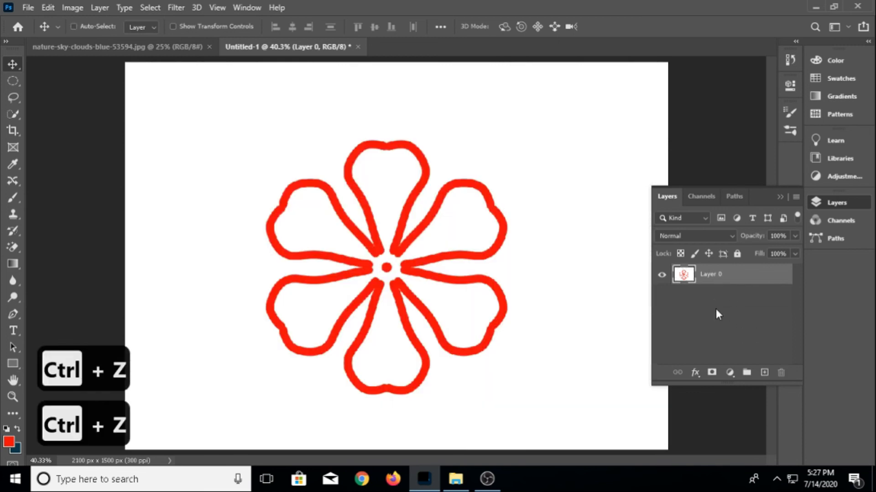
Undo the symmetry removal, the Background conversion and the painted flower to return to the blank canvas
key("ctrl+z")
key("ctrl+z")
key("ctrl+z")
key("ctrl+z")
key("ctrl+z")
key("ctrl+z")
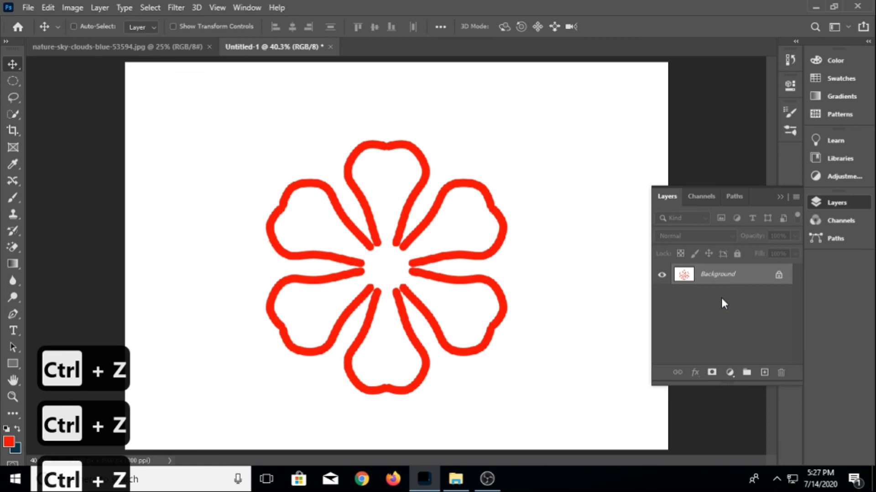
Add a new layer above the Background and return to the Brush tool, keeping the existing mandala symmetry
left_click(765, 374)
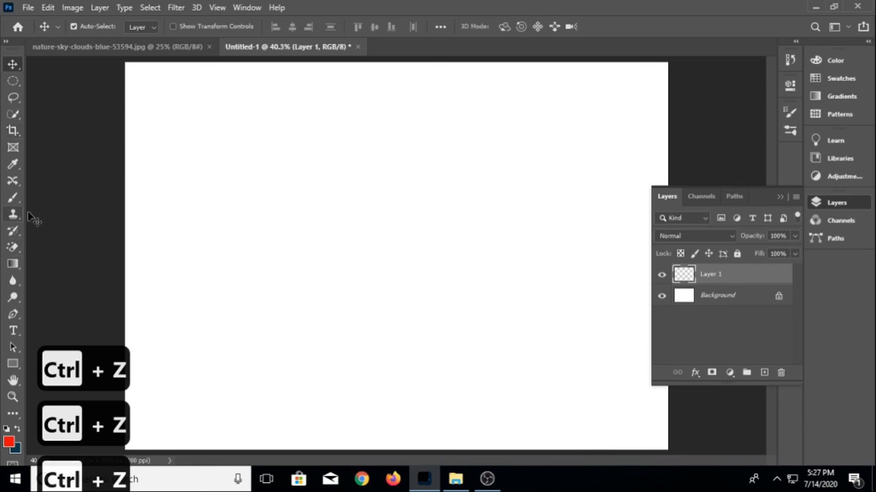
left_click(13, 198)
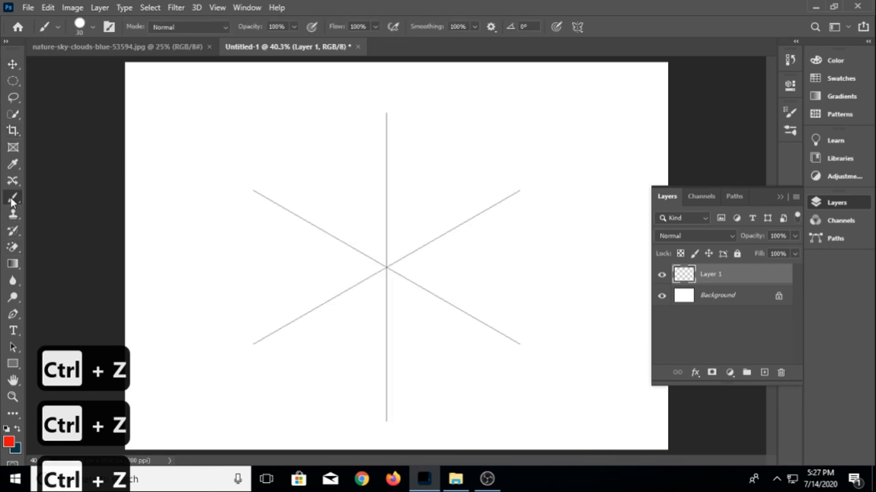
left_click(578, 26)
left_click(605, 185)
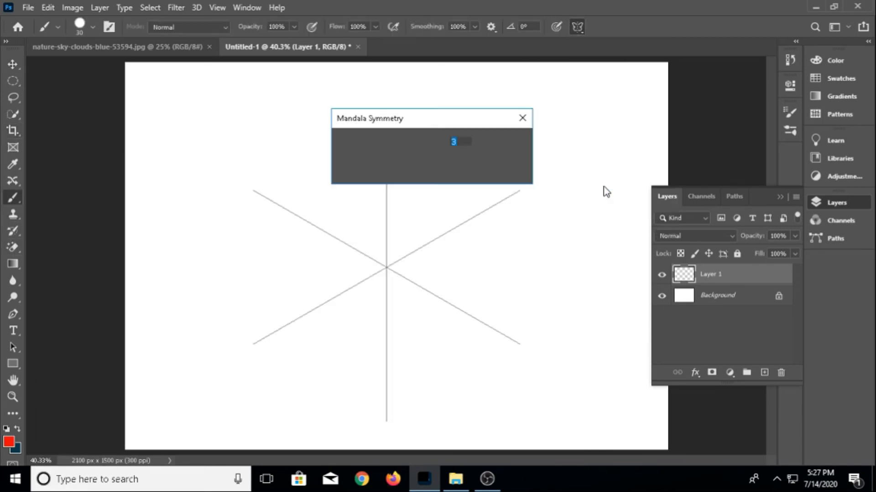
left_click(520, 164)
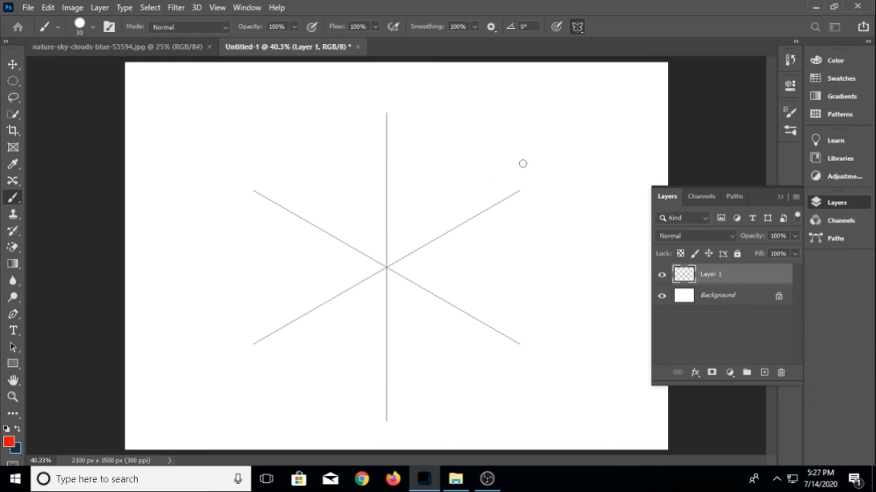
Paint a red heart-shaped petal flower with a center dot on Layer 1, and turn the mandala symmetry off
mouse_move(389, 142)
left_mouse_down()
mouse_move(426, 131)
mouse_move(438, 139)
mouse_move(440, 163)
mouse_move(405, 209)
mouse_move(393, 254)
left_mouse_up()
left_click_drag(388, 262, 384, 268)
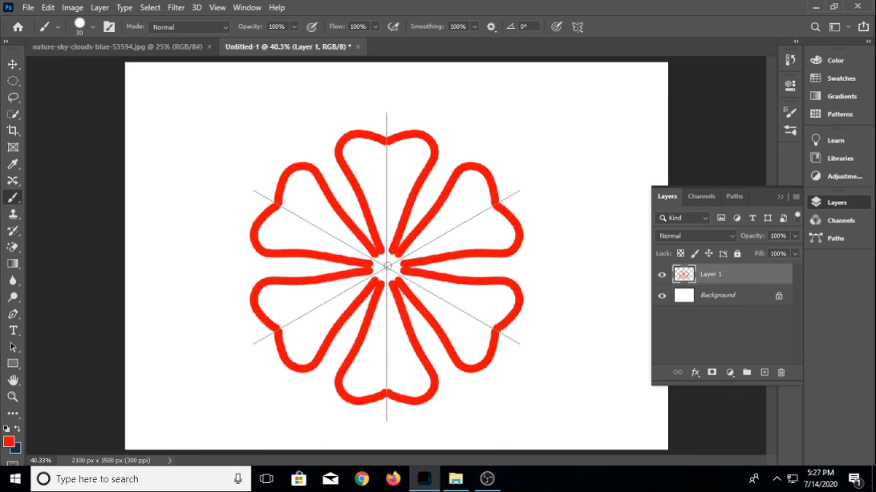
left_click(387, 266)
left_click(578, 27)
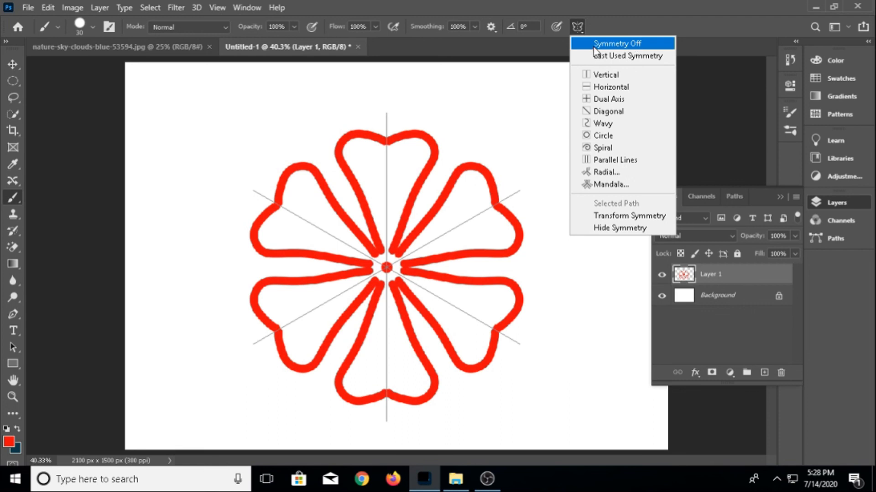
left_click(619, 44)
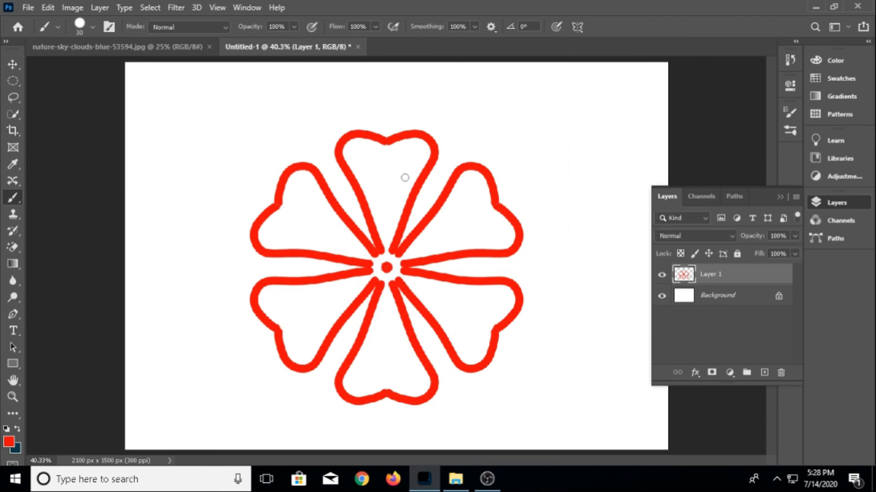
Scale the flower layer down to about 41% and place it in the canvas's upper-left corner
left_click(14, 63)
left_click_drag(370, 244, 393, 215)
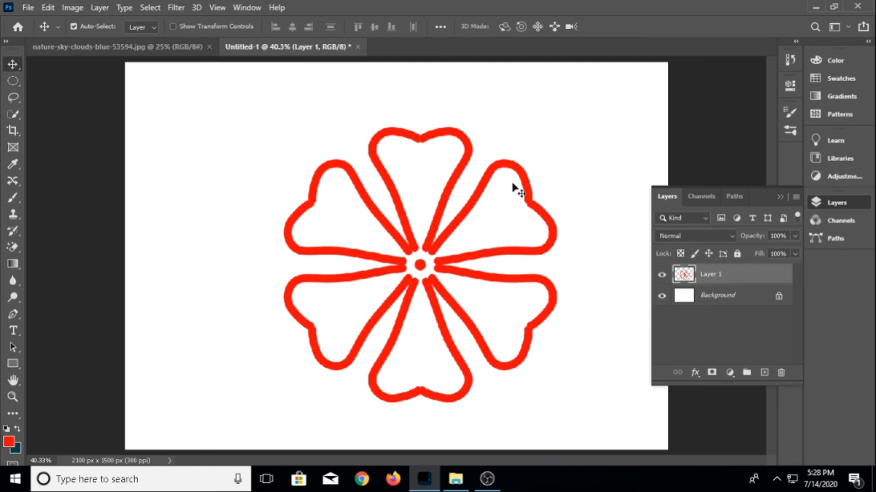
key("ctrl+t")
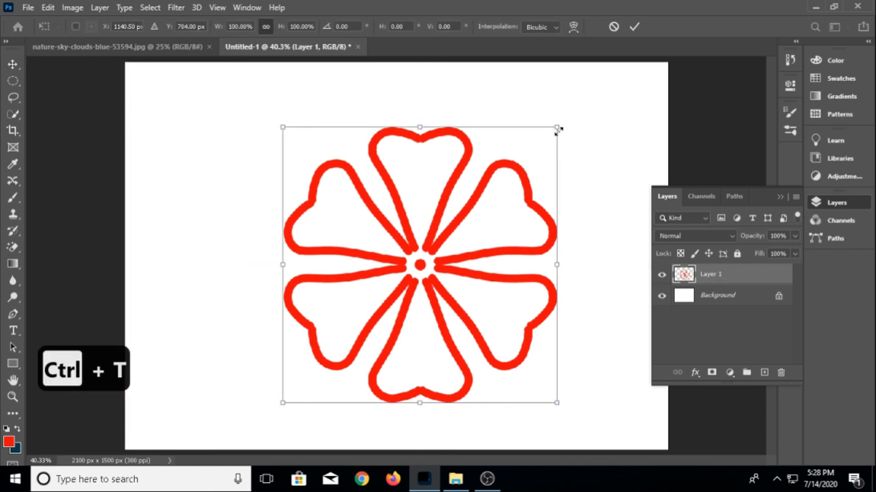
left_click_drag(557, 129, 396, 289)
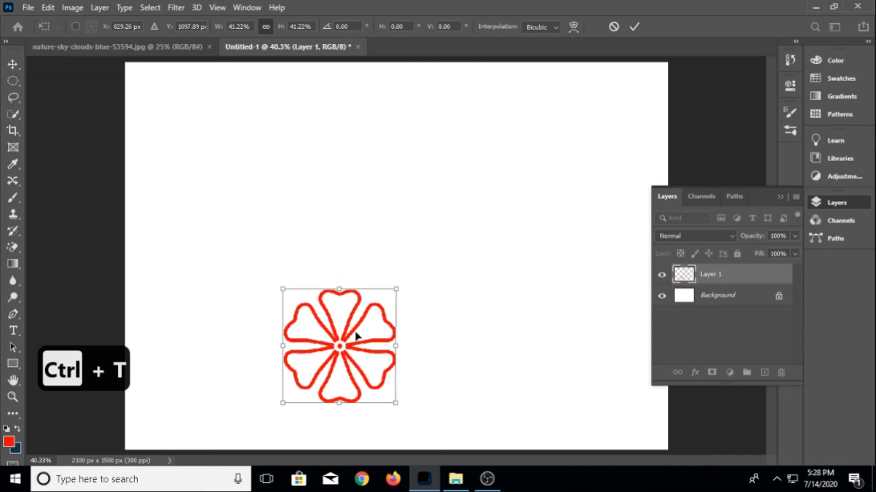
left_click_drag(347, 331, 208, 119)
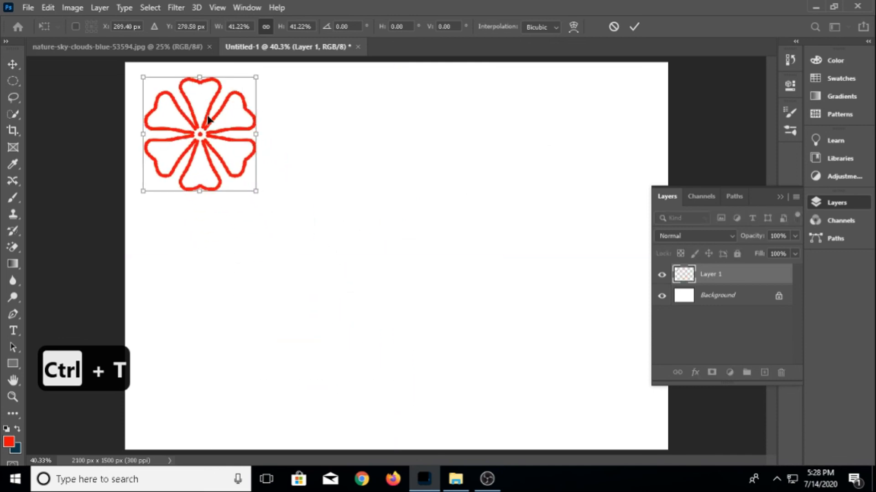
key("Return")
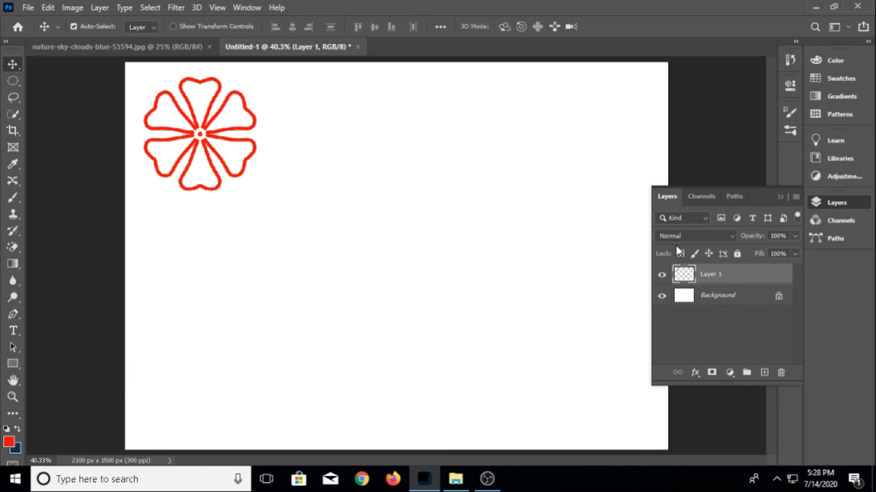
Switch from the Magic Eraser to the standard Eraser Tool
left_click(13, 248)
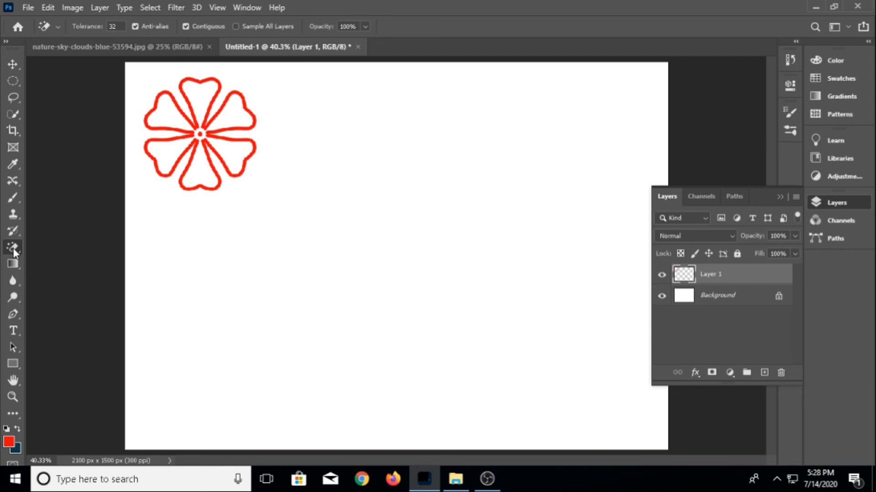
right_click(13, 248)
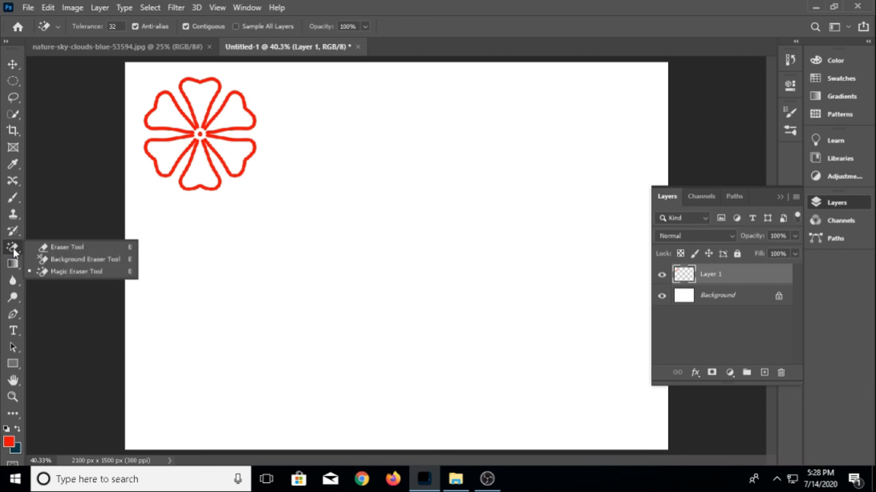
left_click(70, 253)
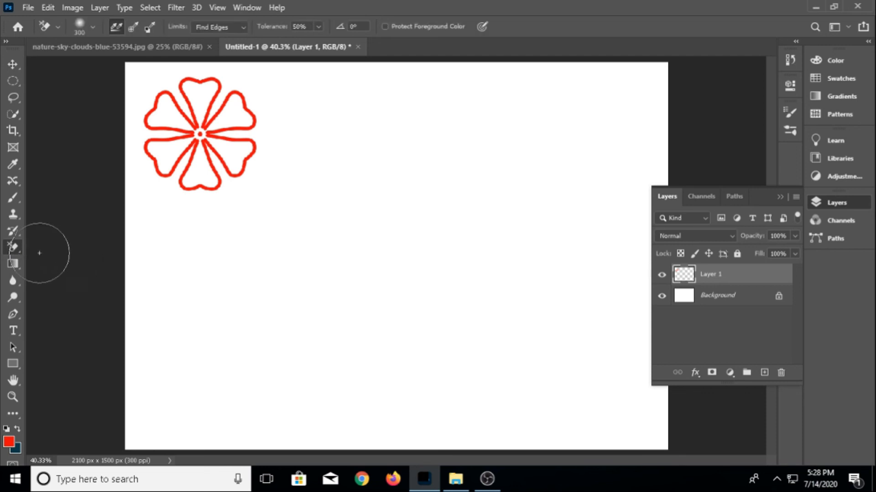
right_click(14, 246)
left_click(73, 248)
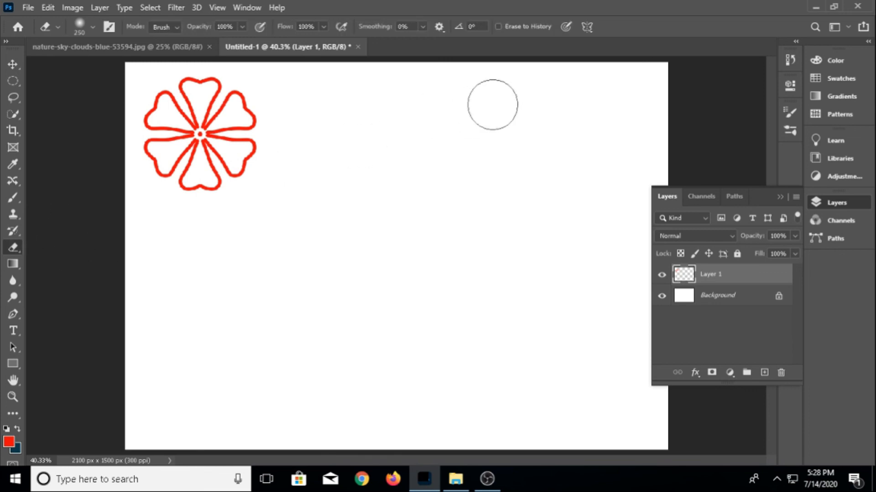